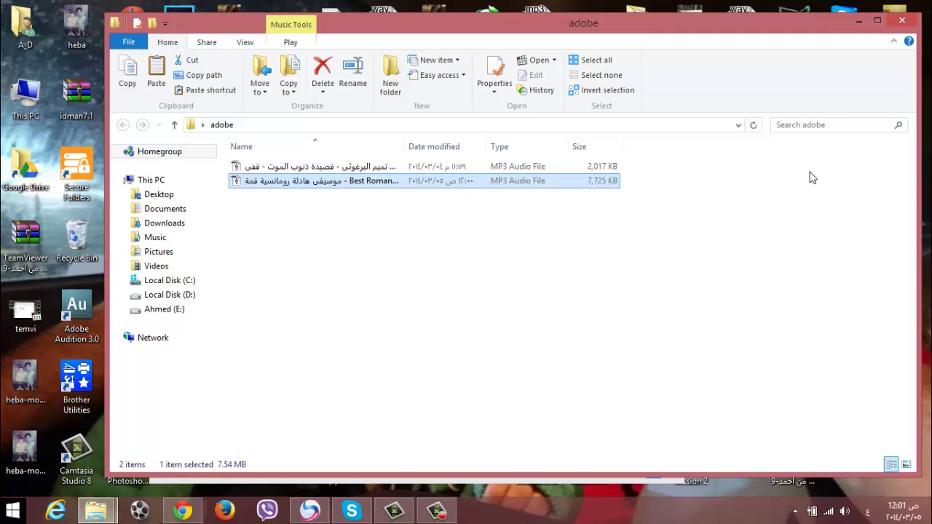
Launch Adobe Audition 3.0 from the desktop, then switch to the Multitrack view and back to Edit view
{"action": "left_click", "coordinate": [495, 266]}
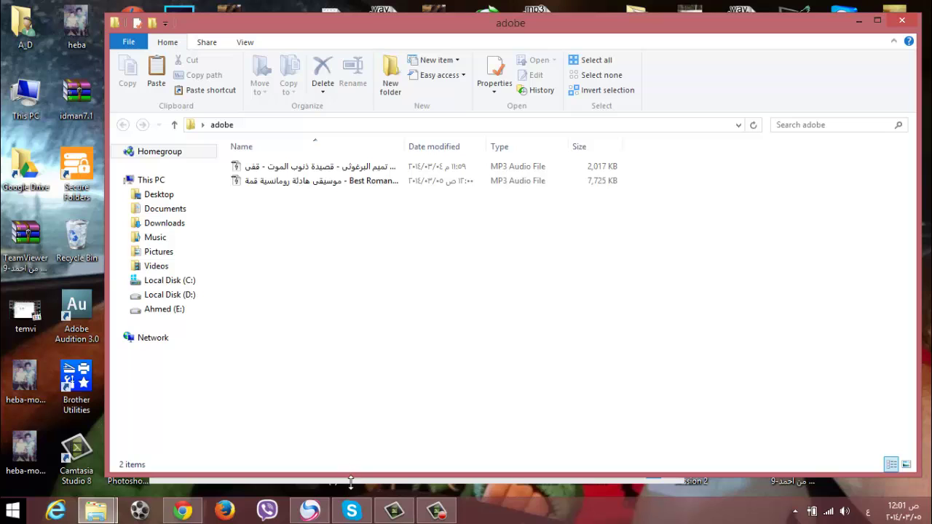
{"action": "left_click_drag", "start_coordinate": [351, 481], "coordinate": [350, 490]}
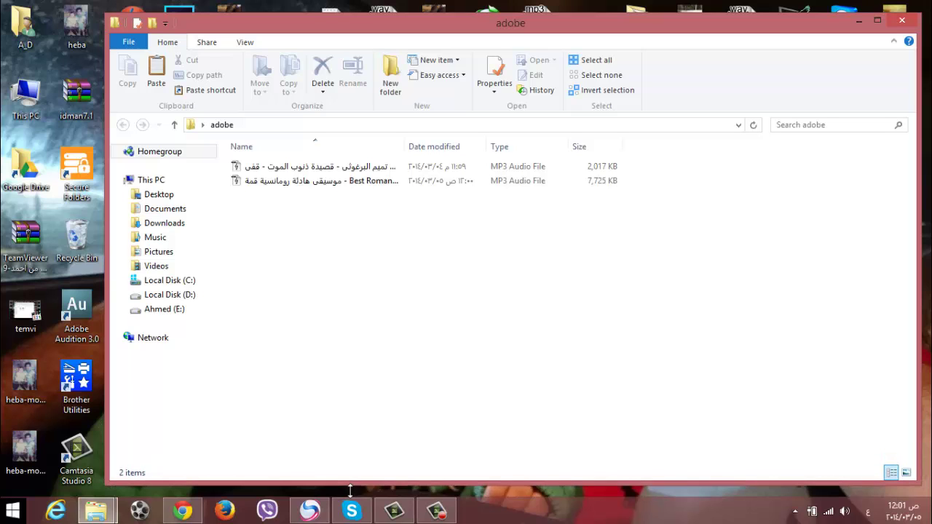
{"action": "double_click", "coordinate": [80, 317]}
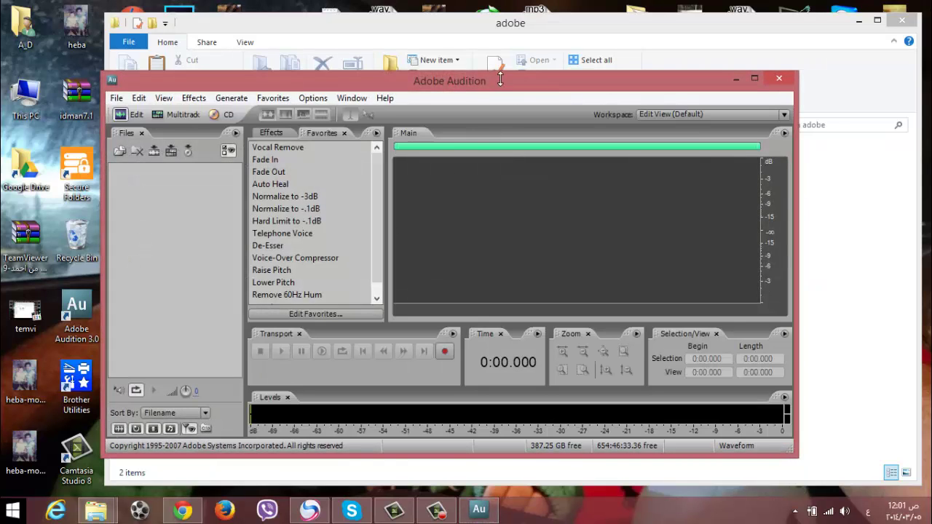
{"action": "left_click_drag", "start_coordinate": [503, 82], "coordinate": [509, 34]}
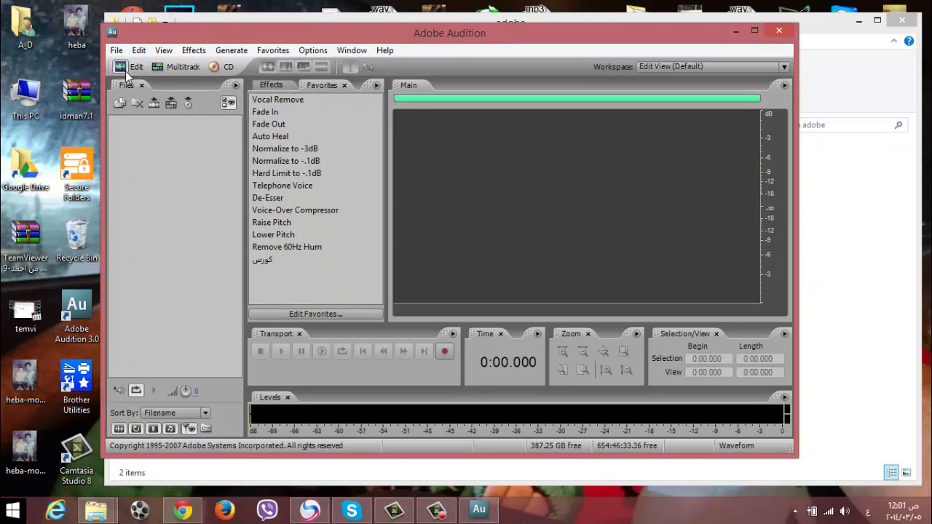
{"action": "left_click", "coordinate": [165, 66]}
{"action": "left_click", "coordinate": [118, 67]}
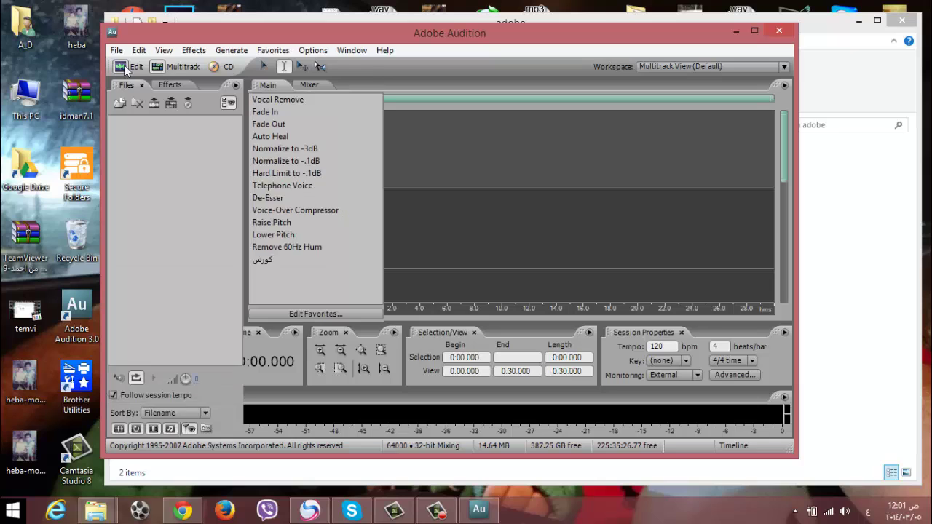
Arrange the Audition window beside the adobe folder and import the 2,017 KB poem MP3 into Audition's file list
{"action": "left_click_drag", "start_coordinate": [246, 40], "coordinate": [443, 62]}
{"action": "left_click", "coordinate": [437, 44]}
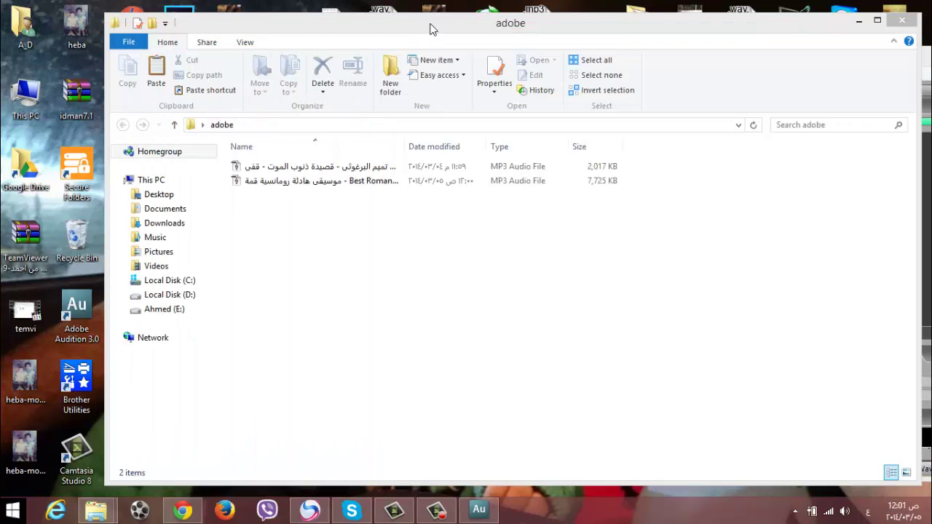
{"action": "left_click", "coordinate": [924, 157]}
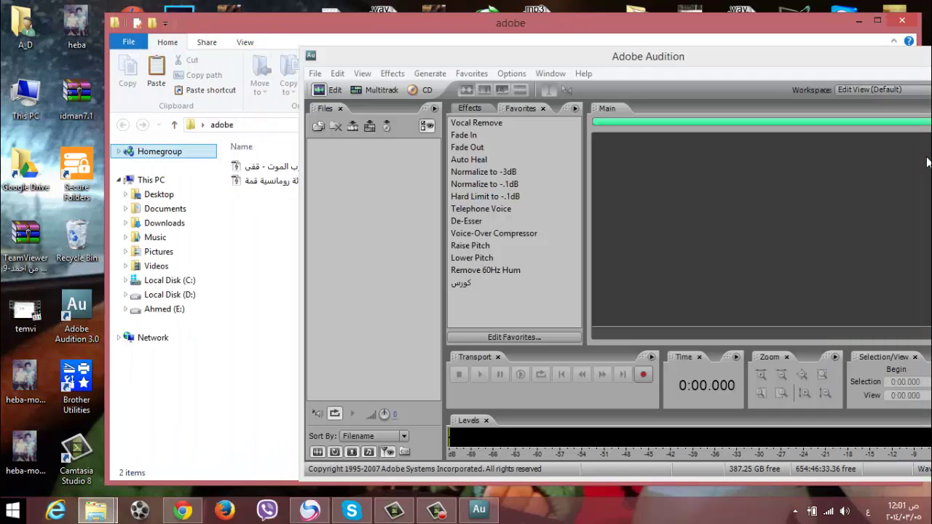
{"action": "left_click", "coordinate": [277, 166]}
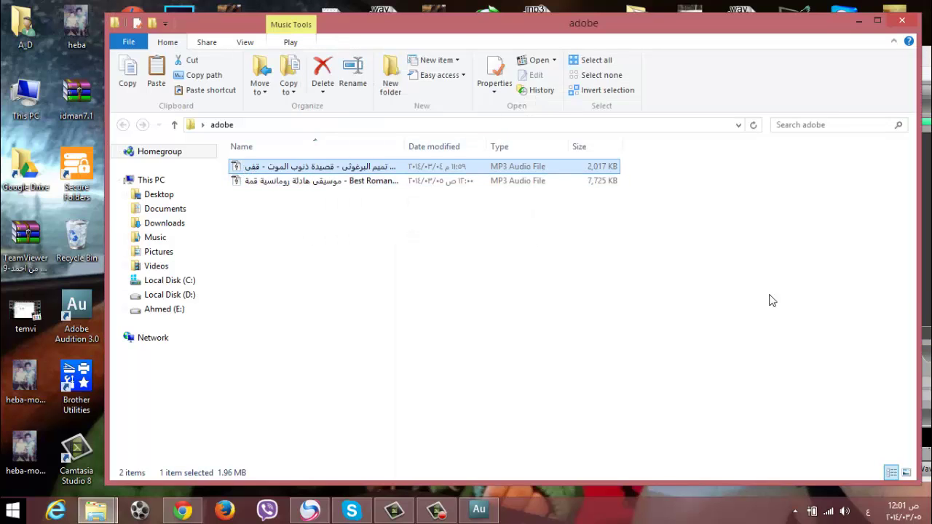
{"action": "key", "text": "alt+Tab"}
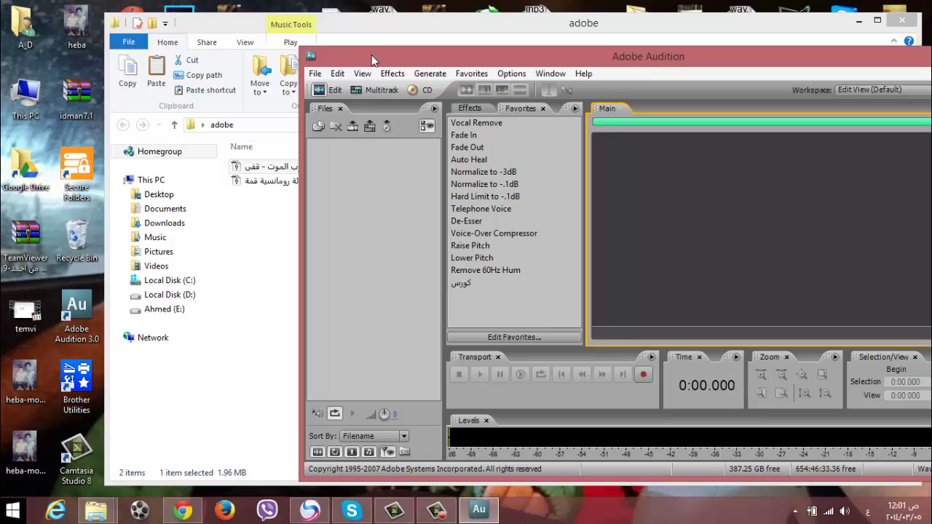
{"action": "left_click_drag", "start_coordinate": [341, 60], "coordinate": [327, 58]}
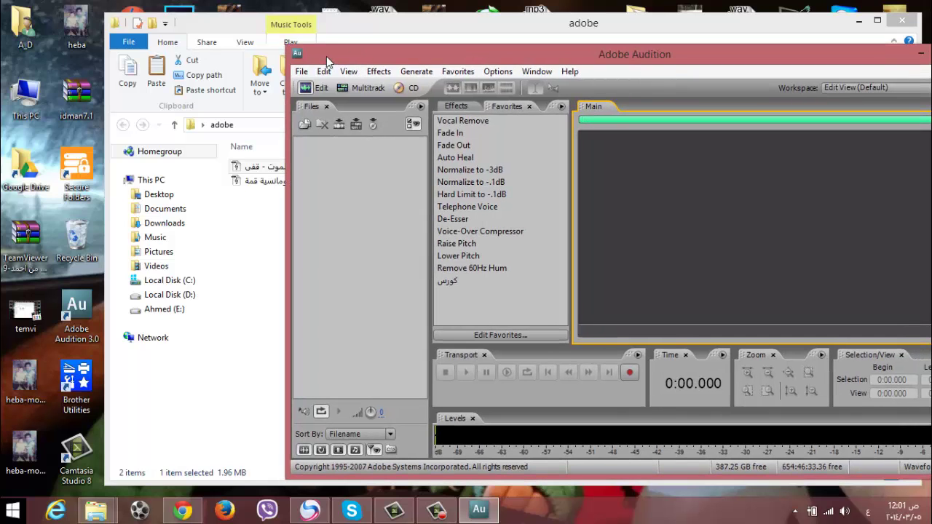
{"action": "key", "text": "alt+Tab"}
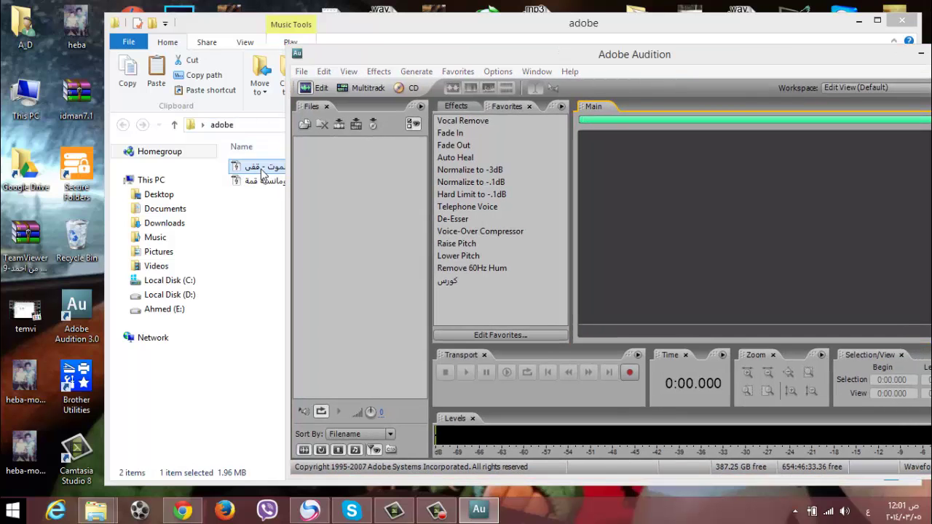
{"action": "key", "text": "alt+Tab"}
{"action": "left_click_drag", "start_coordinate": [258, 173], "coordinate": [331, 174]}
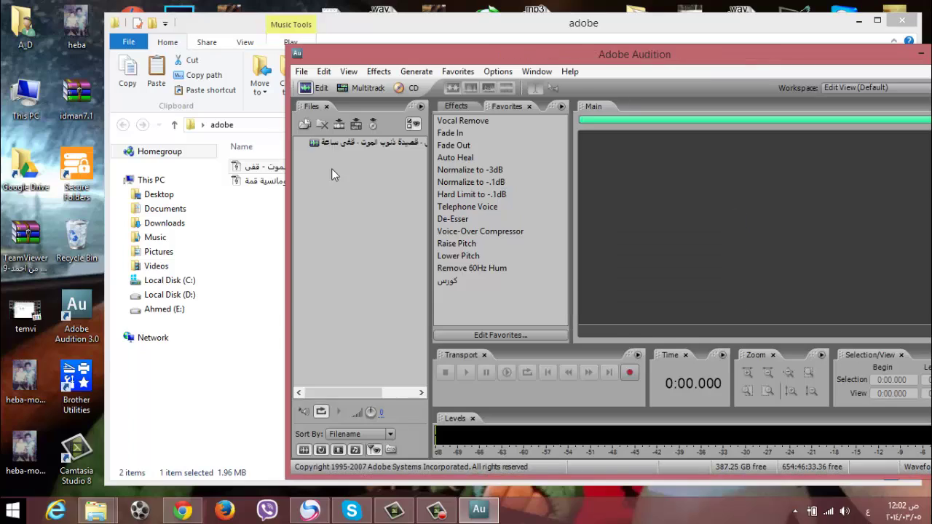
Maximize Audition and open the imported poem recording in the waveform editor
{"action": "left_click_drag", "start_coordinate": [589, 55], "coordinate": [392, 57]}
{"action": "left_click", "coordinate": [743, 54]}
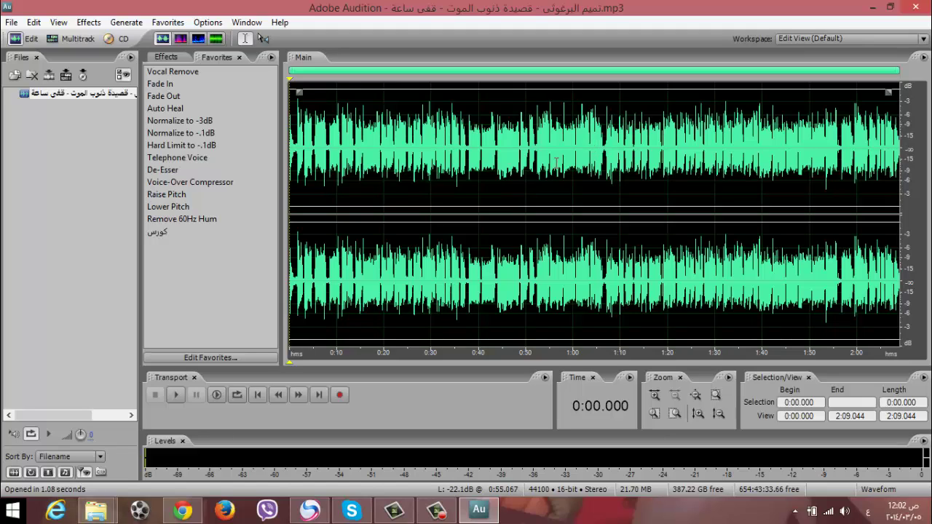
Play the recording briefly from the start, from 0:20 and from about 0:48
{"action": "key", "text": "space"}
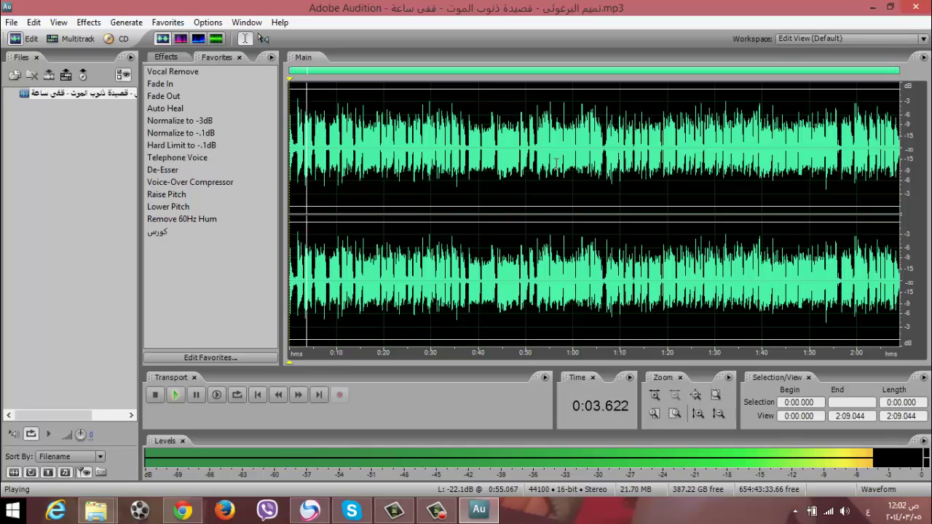
{"action": "key", "text": "space"}
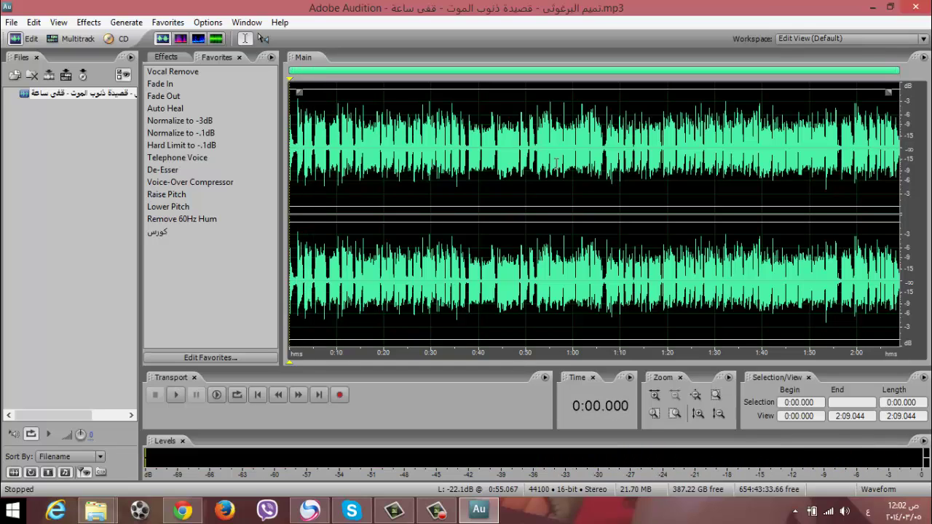
{"action": "left_click", "coordinate": [404, 116]}
{"action": "left_click", "coordinate": [412, 129]}
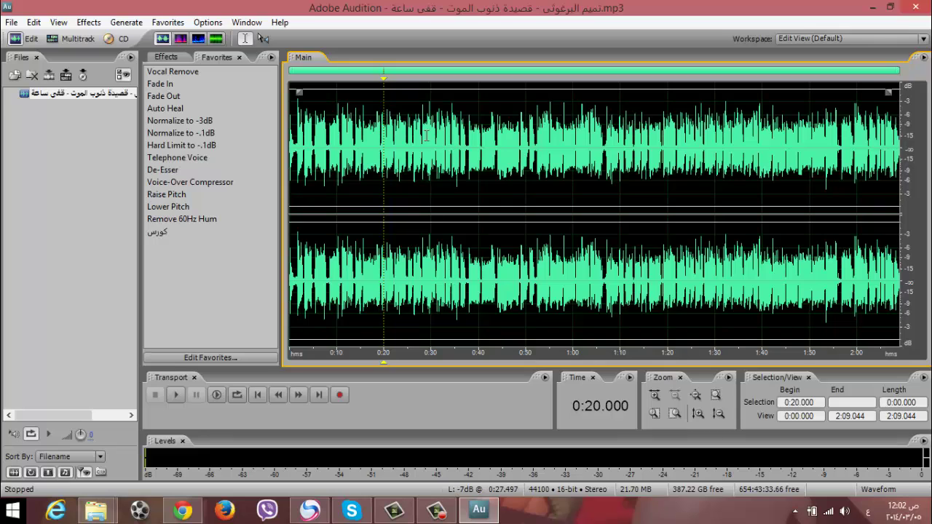
{"action": "key", "text": "space"}
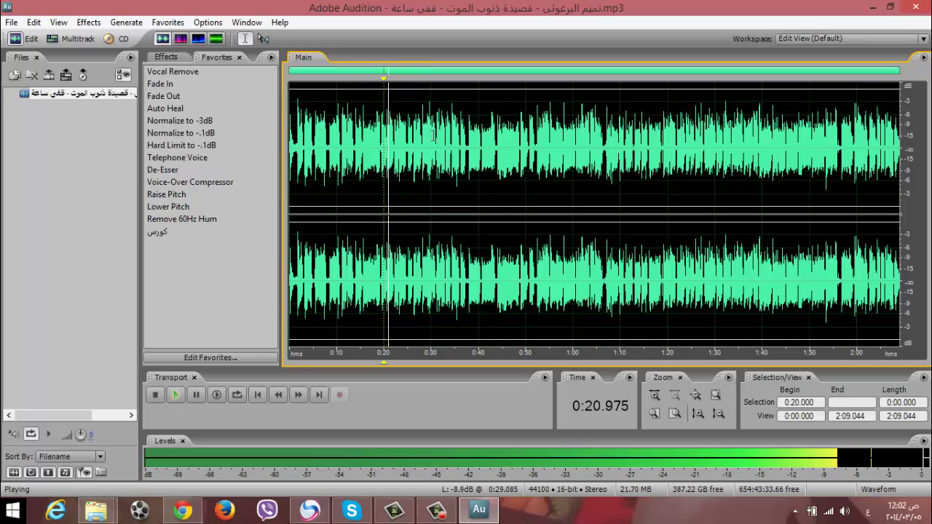
{"action": "key", "text": "space"}
{"action": "left_click", "coordinate": [516, 132]}
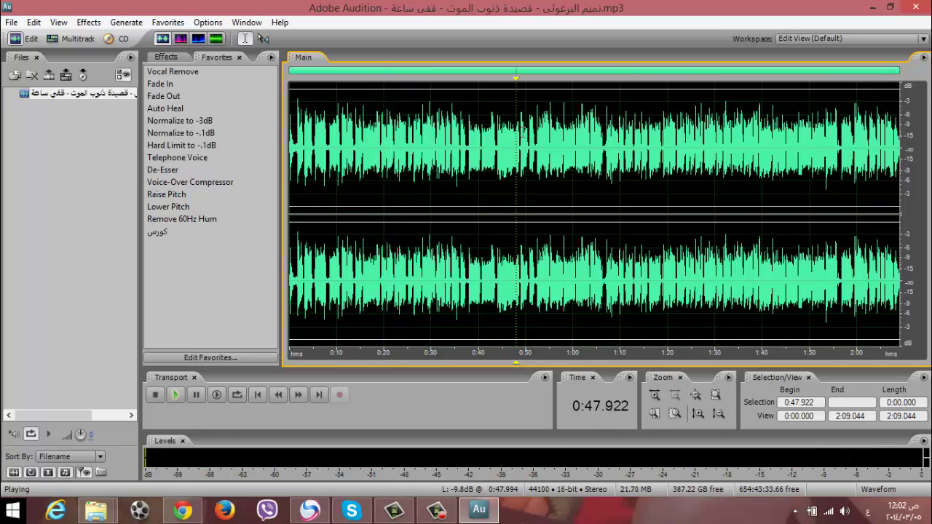
{"action": "key", "text": "space"}
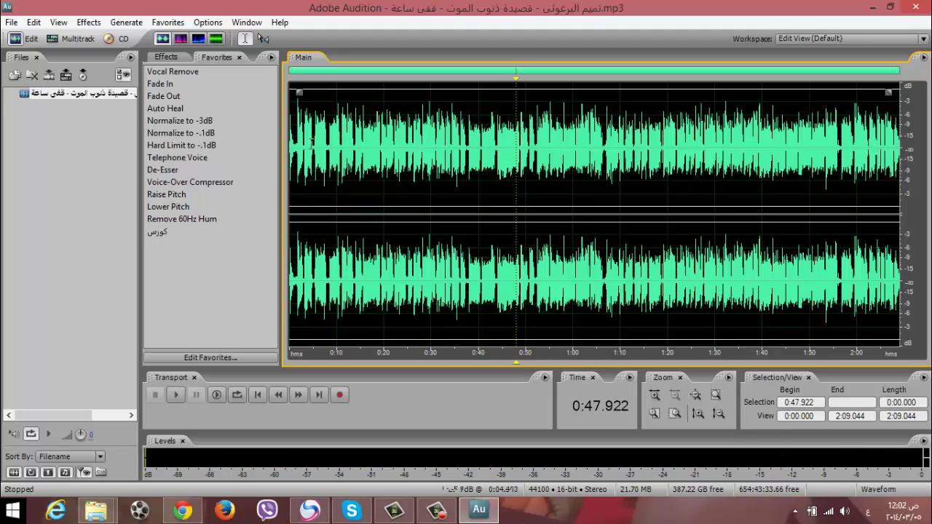
Select the entire recording, raise its volume slightly and clear the selection
{"action": "double_click", "coordinate": [421, 142]}
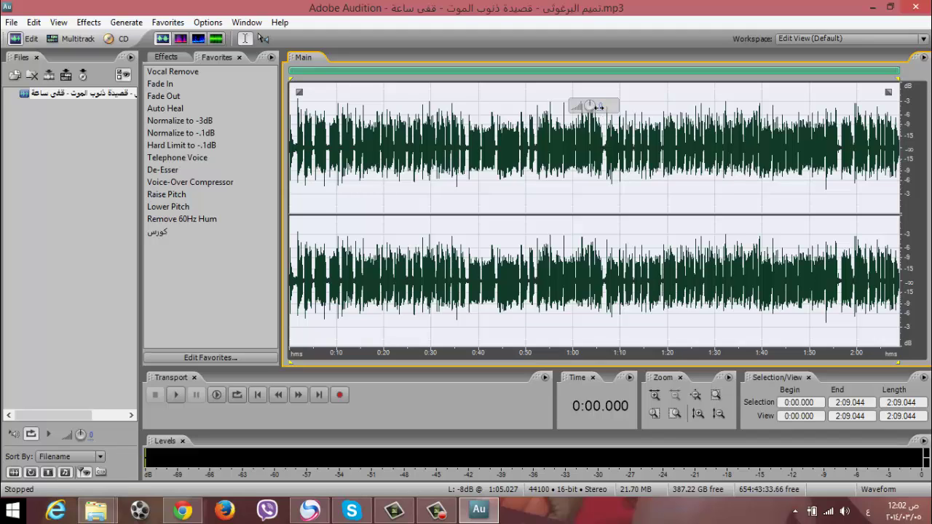
{"action": "left_click_drag", "start_coordinate": [597, 107], "coordinate": [601, 107]}
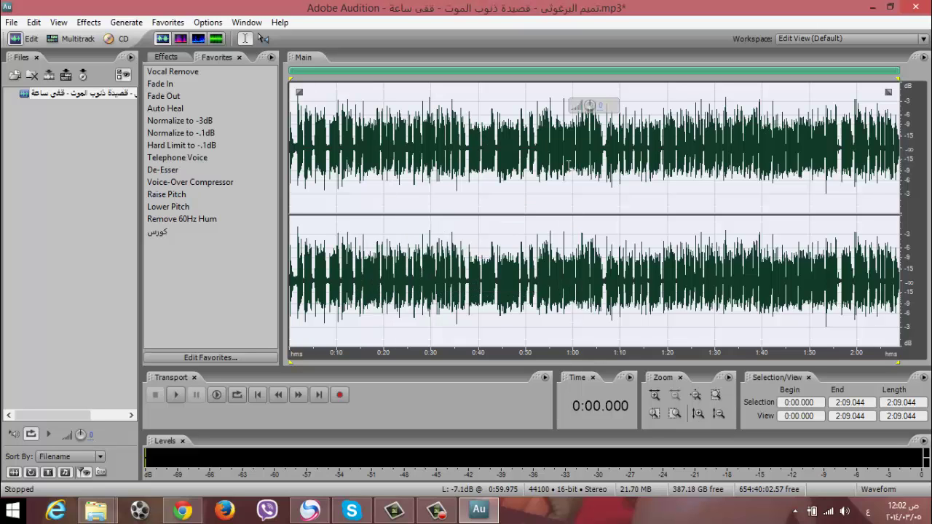
{"action": "left_click", "coordinate": [483, 148]}
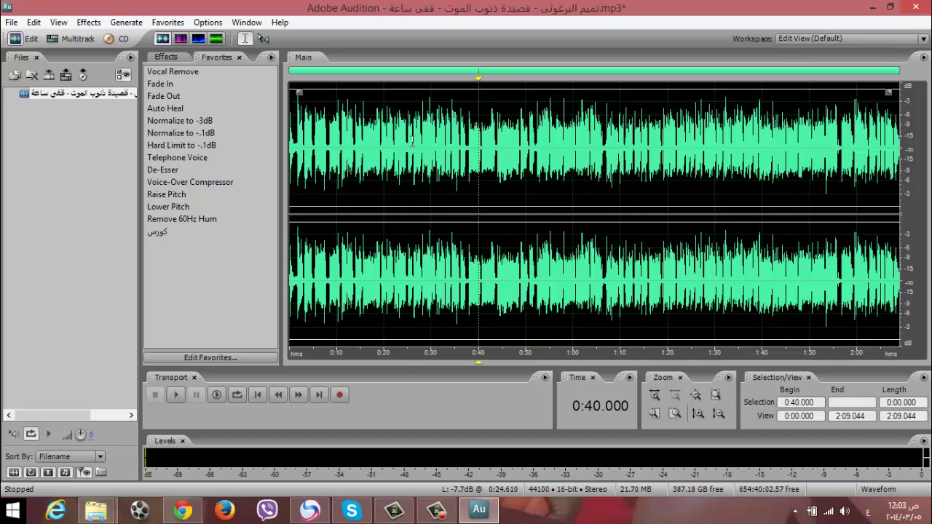
Select the passage from about 0:24.5 to 0:37.1, play it and raise its volume
{"action": "left_click_drag", "start_coordinate": [412, 143], "coordinate": [471, 148]}
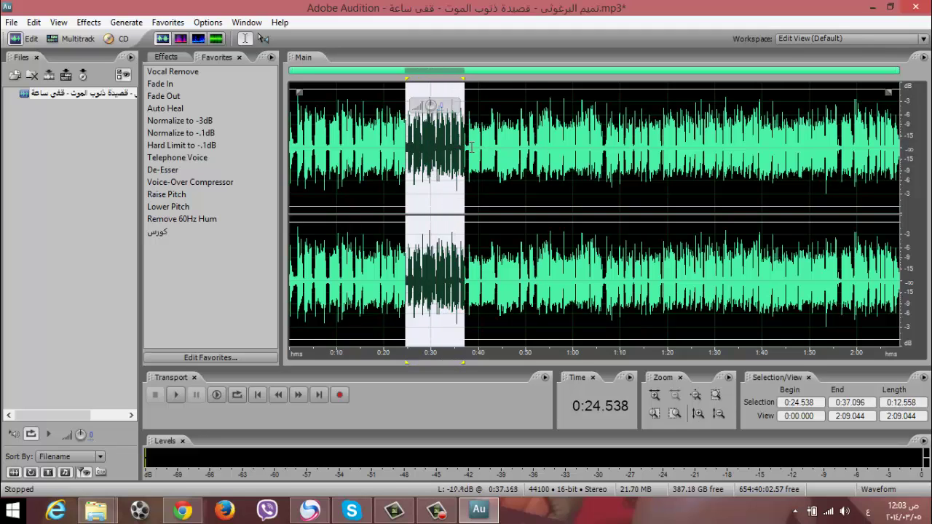
{"action": "key", "text": "space"}
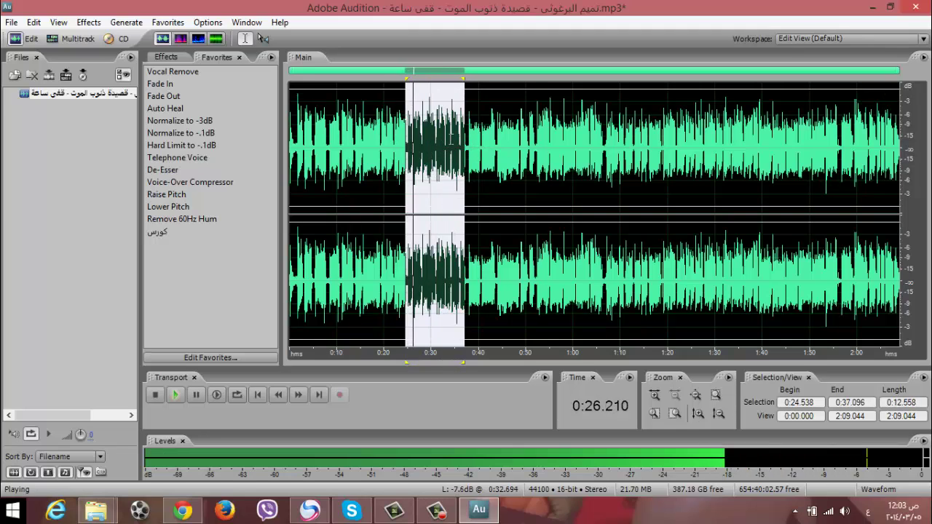
{"action": "key", "text": "space"}
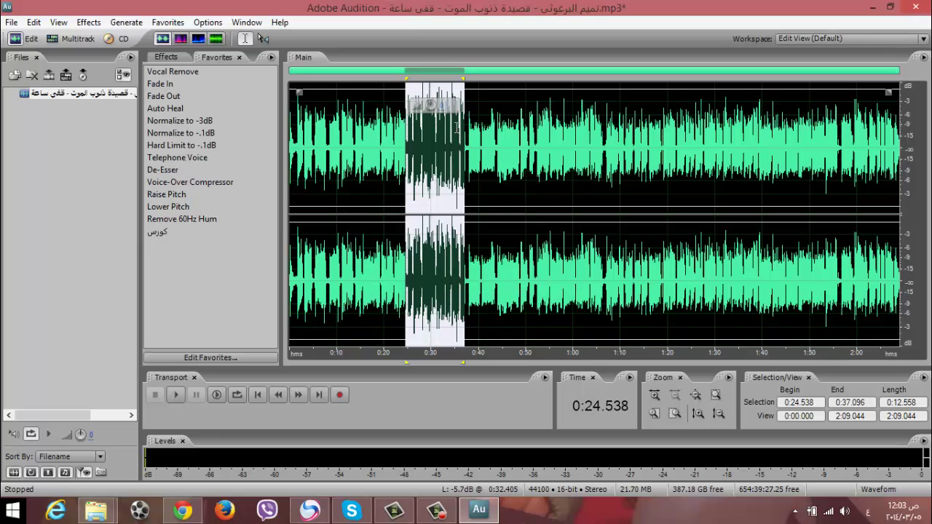
{"action": "key", "text": "space"}
{"action": "key", "text": "space"}
Lower the volume of the first few seconds of the selected passage and play the passage
{"action": "left_click_drag", "start_coordinate": [435, 108], "coordinate": [437, 131]}
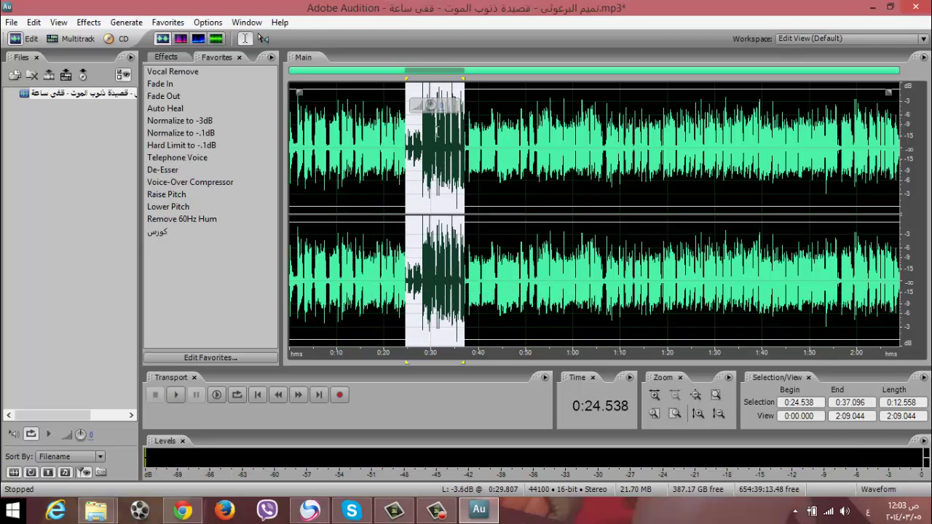
{"action": "key", "text": "space"}
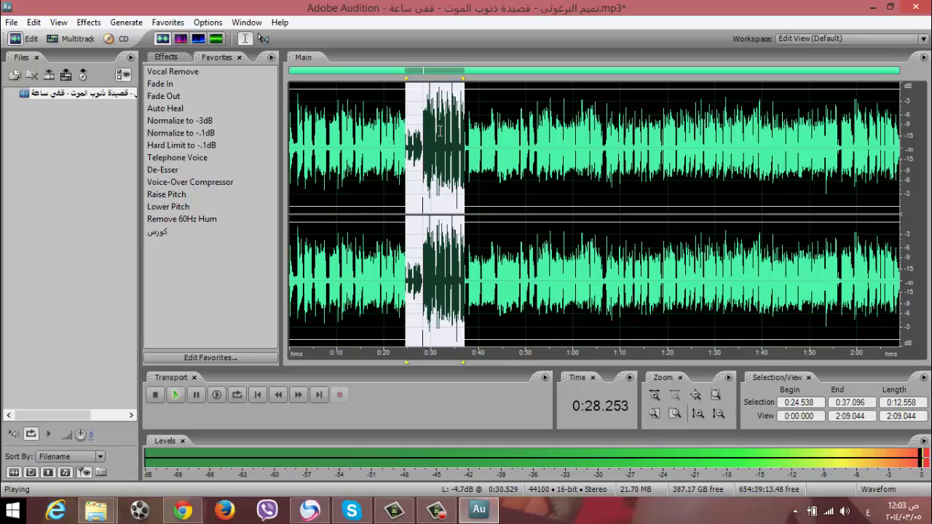
{"action": "key", "text": "space"}
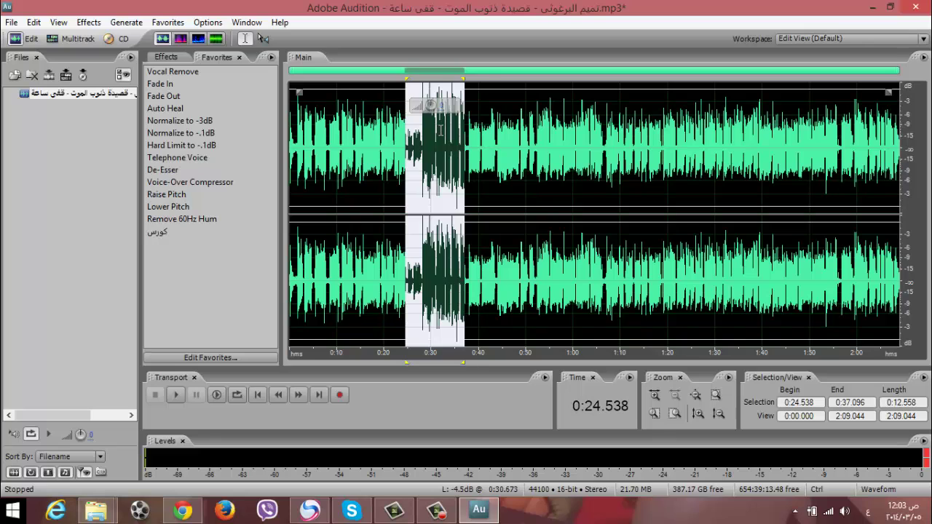
Undo all volume changes made to the recording and clear the selection
{"action": "key", "text": "ctrl+a"}
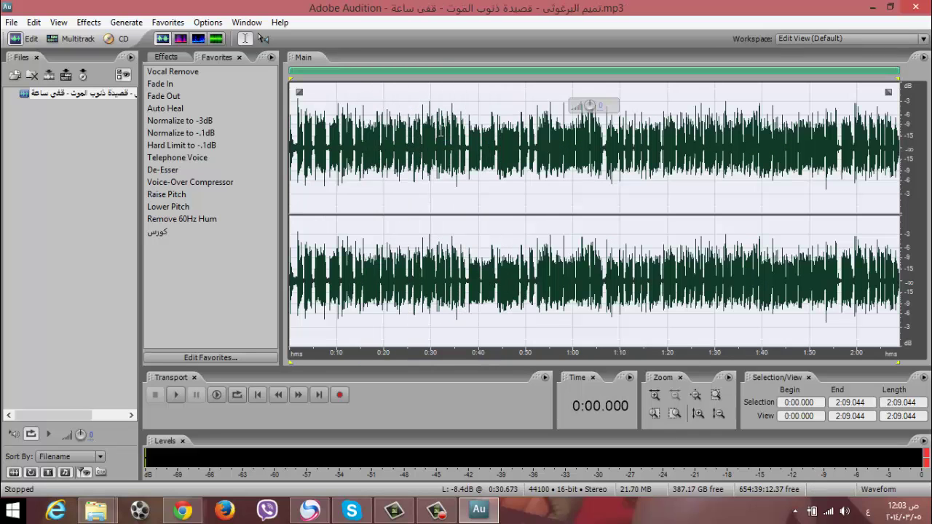
{"action": "left_click", "coordinate": [458, 144]}
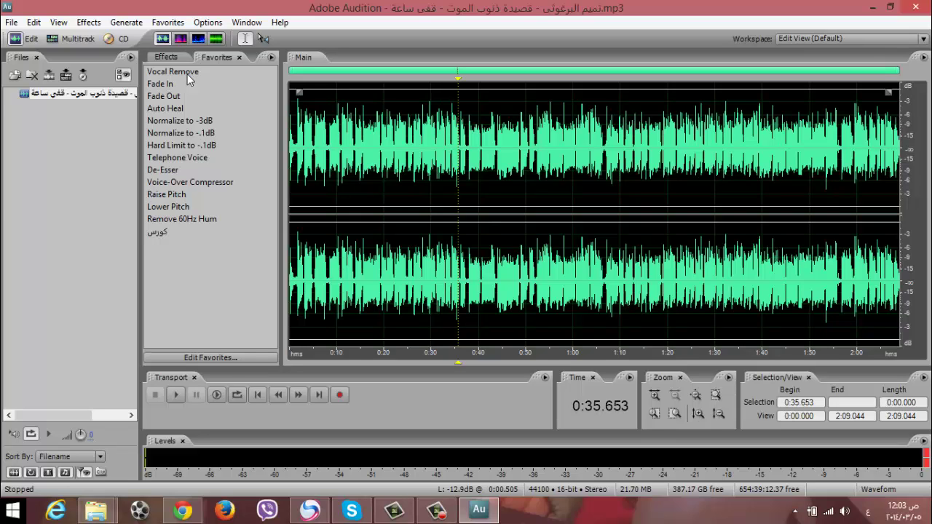
Play the first seconds of the recording from the very beginning, then stop playback
{"action": "left_click", "coordinate": [163, 85]}
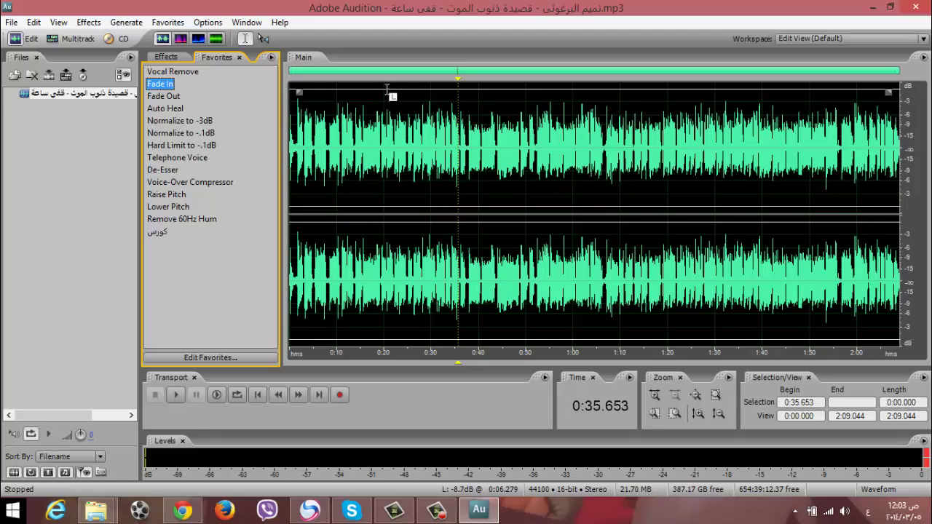
{"action": "left_click", "coordinate": [413, 75]}
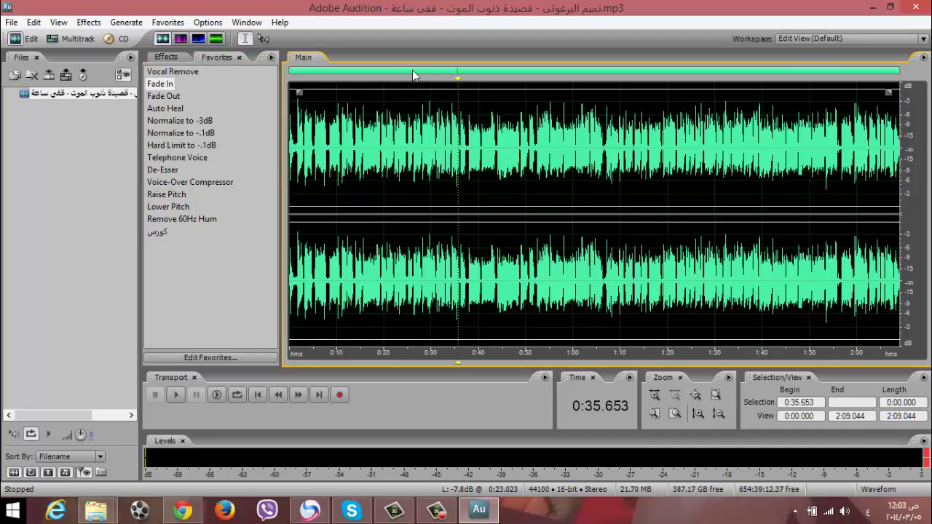
{"action": "left_click", "coordinate": [292, 136]}
{"action": "key", "text": "space"}
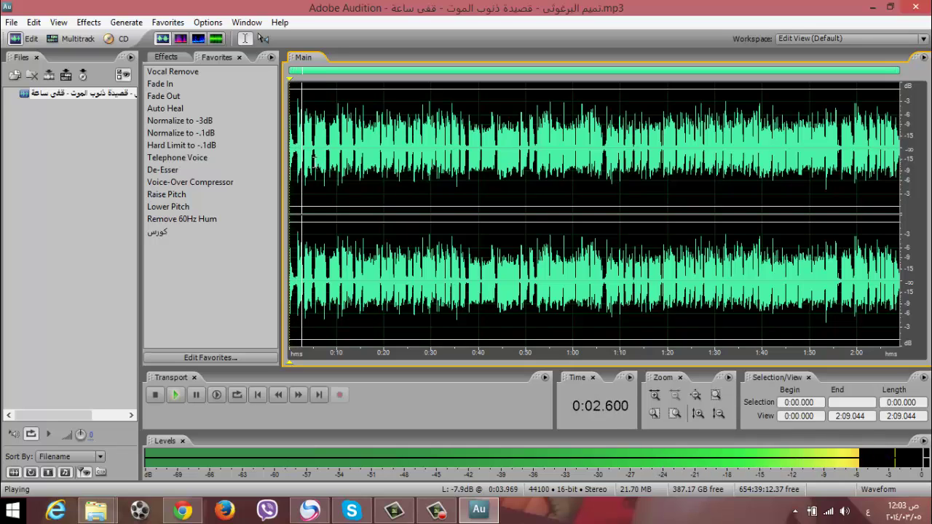
{"action": "key", "text": "space"}
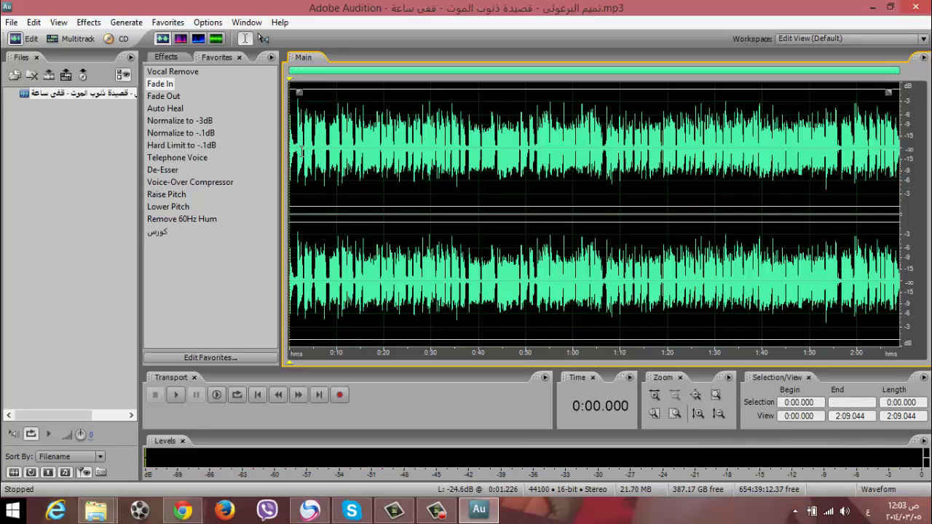
Select the passage from about 0:01.0 to 0:03.5 and apply the Fade In favorite to it
{"action": "left_click_drag", "start_coordinate": [297, 152], "coordinate": [311, 152]}
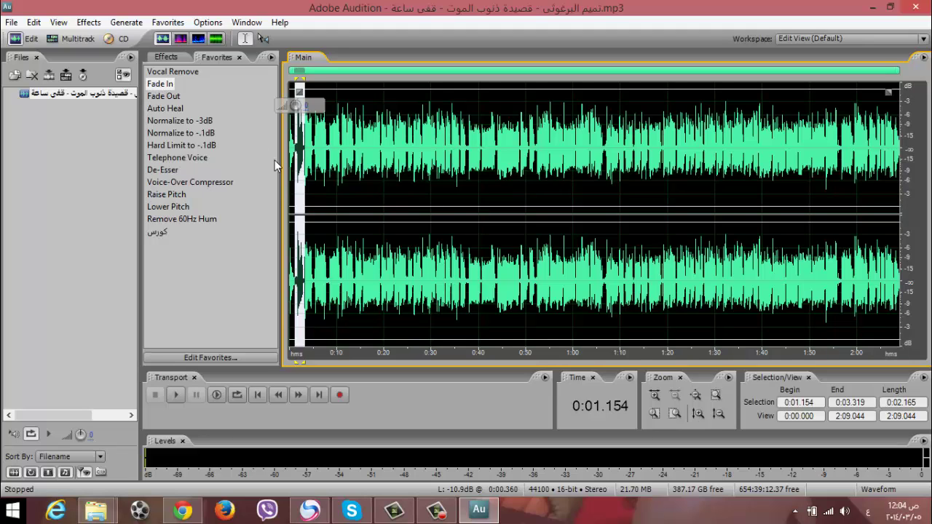
{"action": "left_click", "coordinate": [299, 157]}
{"action": "left_click_drag", "start_coordinate": [300, 153], "coordinate": [310, 153]}
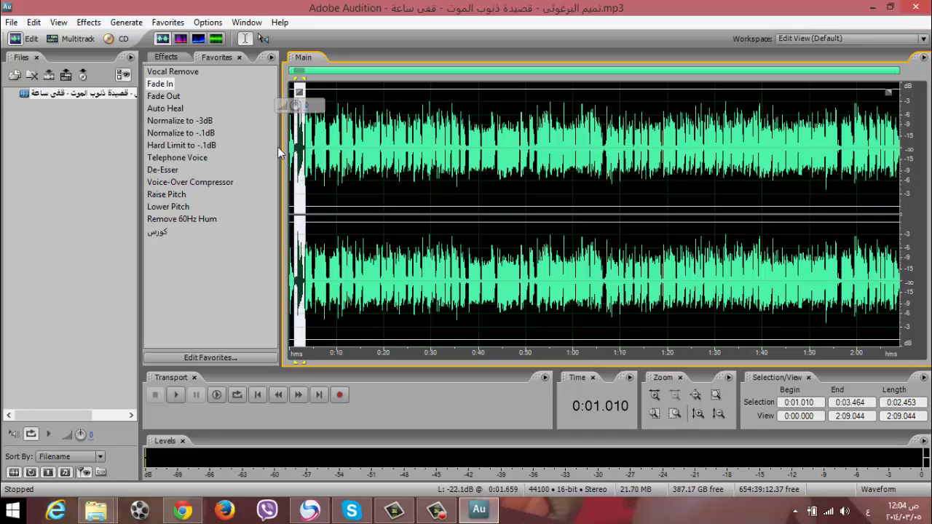
{"action": "left_click", "coordinate": [159, 85]}
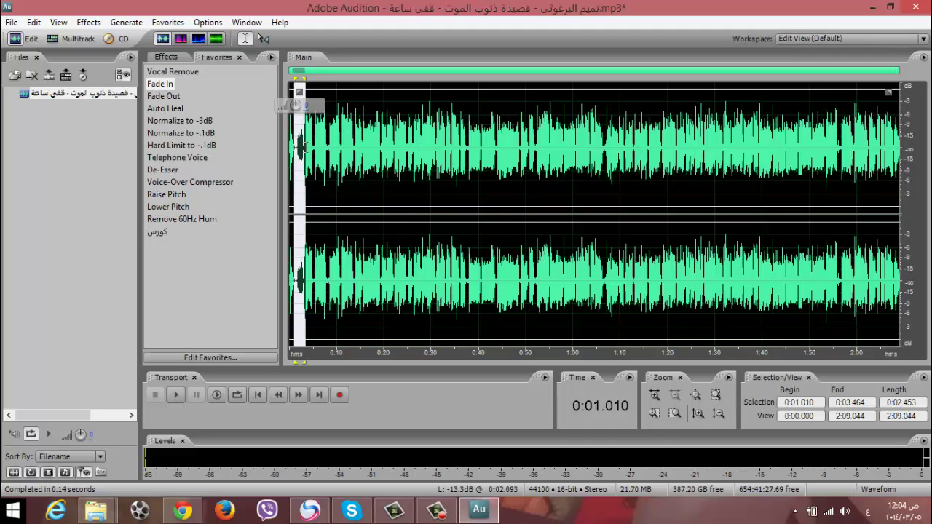
Play the recording from the beginning to hear the fade-in, and stop playback
{"action": "left_click", "coordinate": [294, 145]}
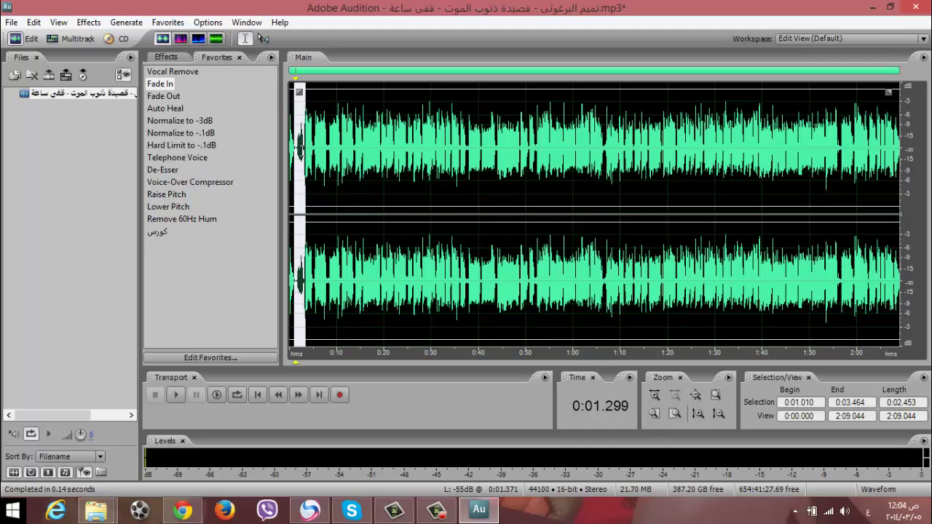
{"action": "left_click", "coordinate": [290, 145]}
{"action": "key", "text": "space"}
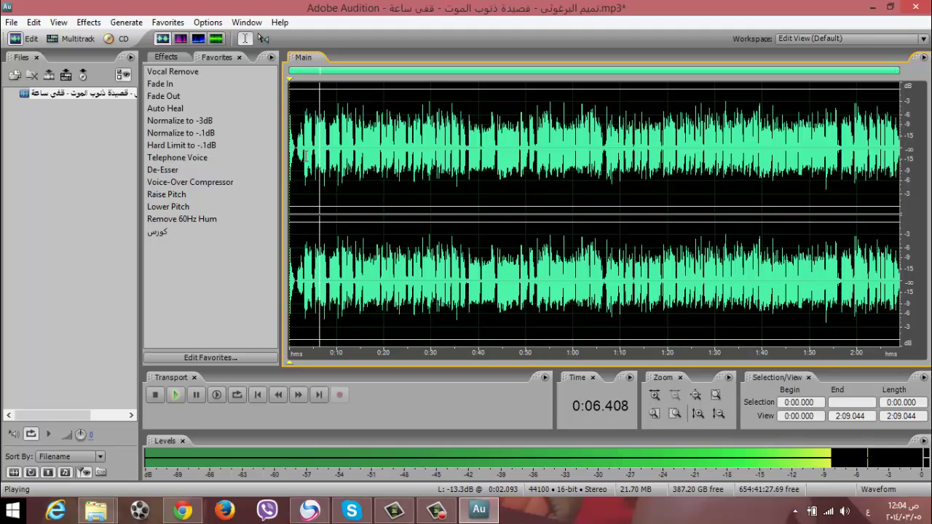
{"action": "key", "text": "space"}
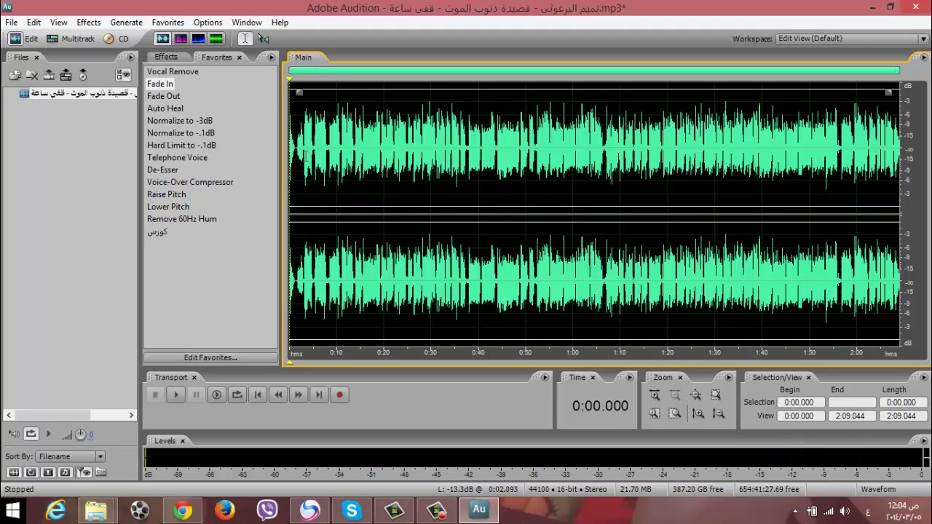
Select the passage from about 0:10.8 to 0:13.9 and apply the Fade Out favorite to it
{"action": "left_click", "coordinate": [349, 144]}
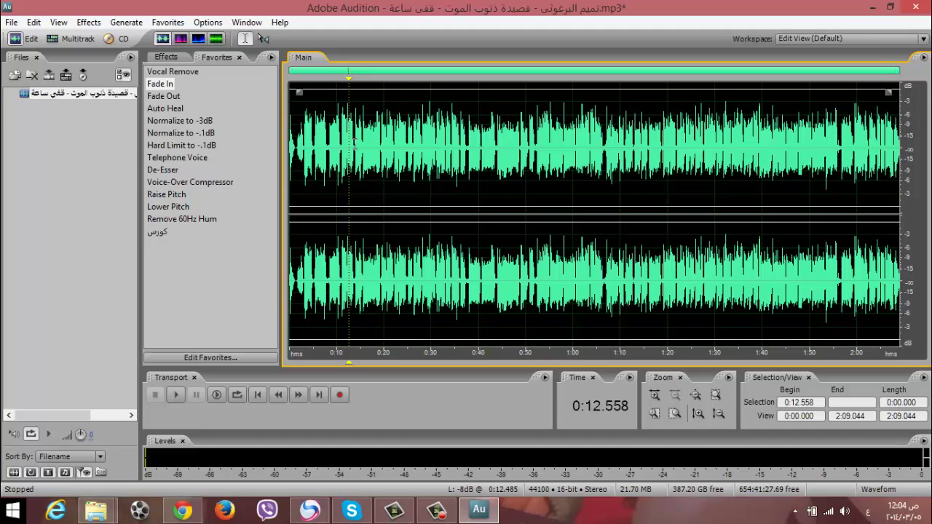
{"action": "left_click_drag", "start_coordinate": [348, 144], "coordinate": [361, 144]}
{"action": "left_click_drag", "start_coordinate": [340, 142], "coordinate": [354, 142]}
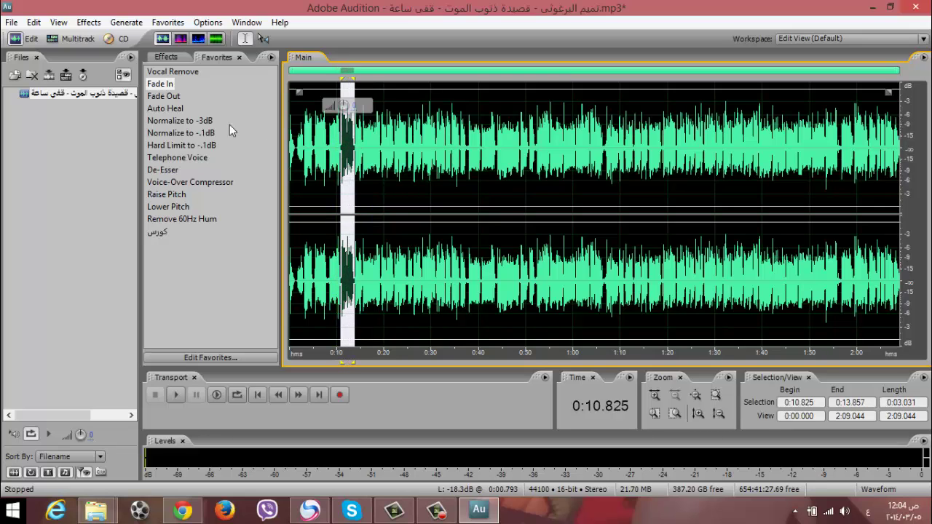
{"action": "left_click", "coordinate": [160, 96]}
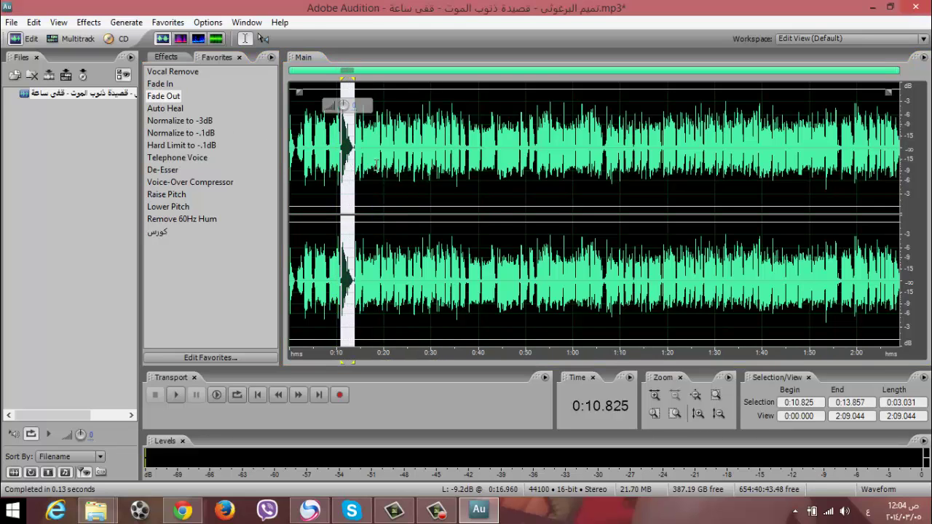
Play the recording from about 0:09 through the faded-out passage and stop playback
{"action": "left_click", "coordinate": [334, 145]}
{"action": "key", "text": "space"}
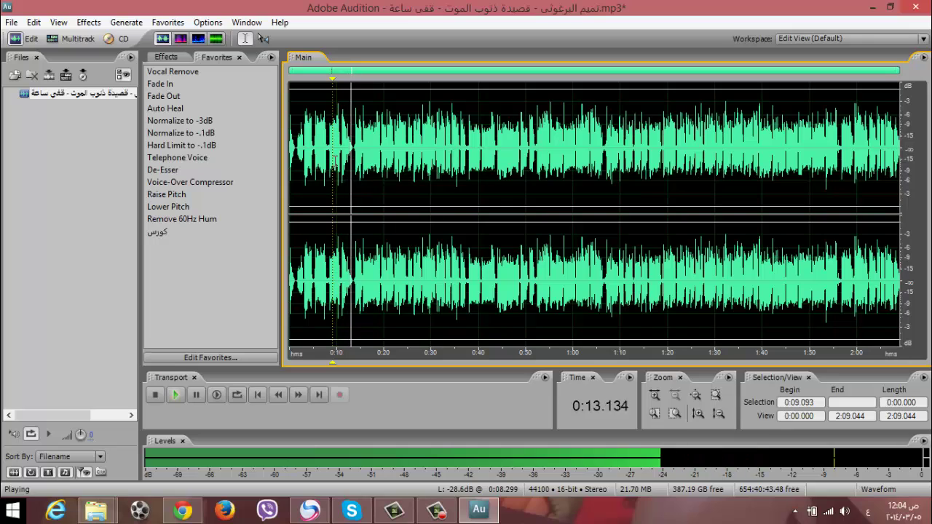
{"action": "key", "text": "space"}
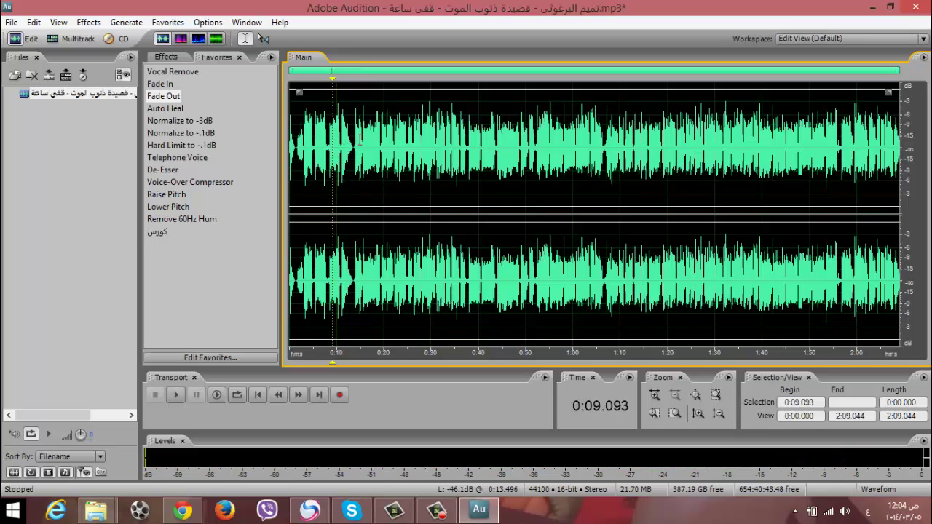
Undo both the fade-out and the fade-in, and clear the selection
{"action": "key", "text": "ctrl+z"}
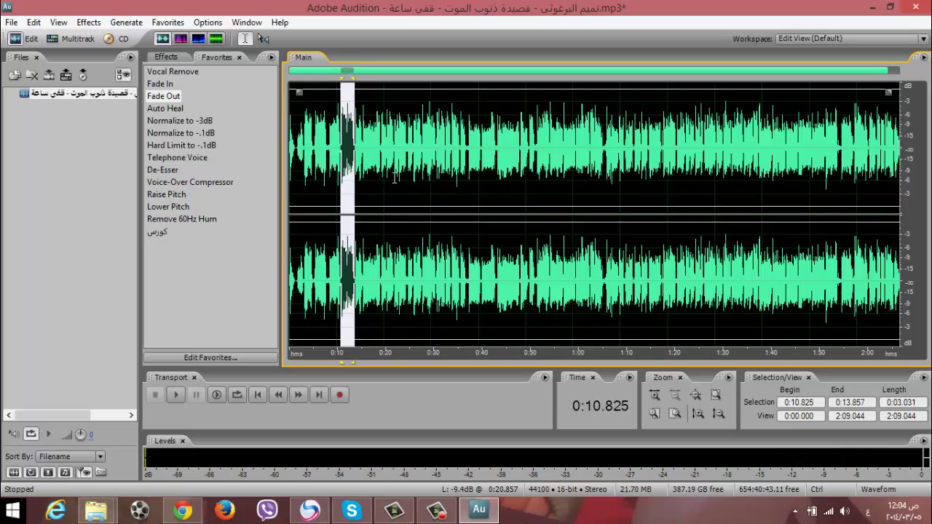
{"action": "key", "text": "ctrl+z"}
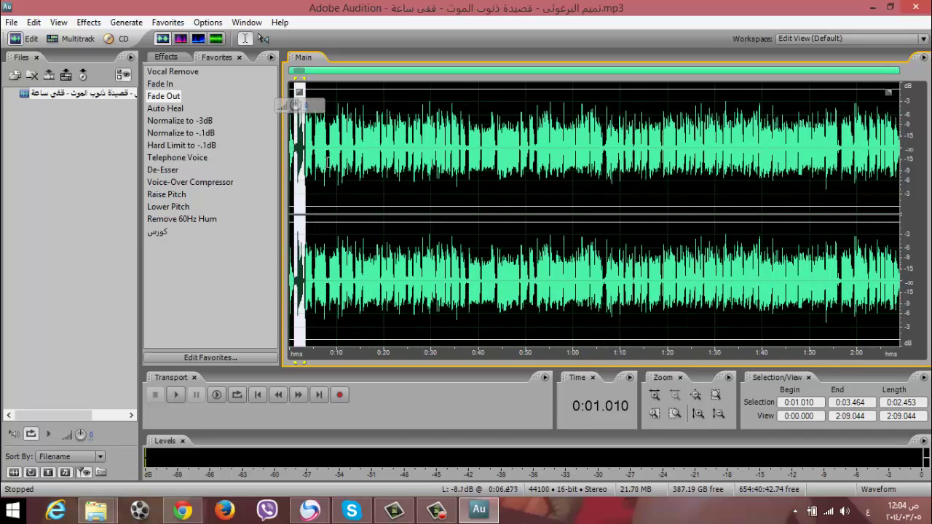
{"action": "left_click", "coordinate": [303, 154]}
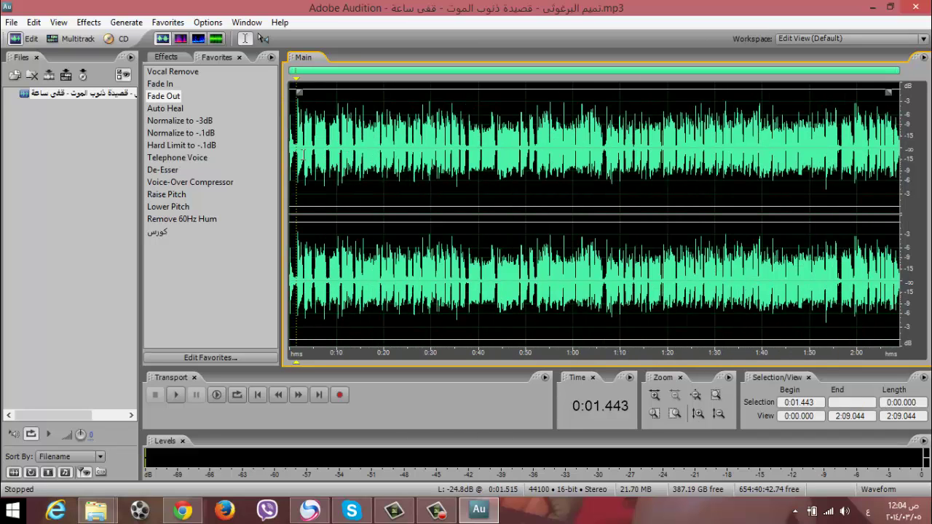
Select about the first 1.15 seconds of the recording and play them
{"action": "left_click_drag", "start_coordinate": [300, 155], "coordinate": [289, 154]}
{"action": "key", "text": "space"}
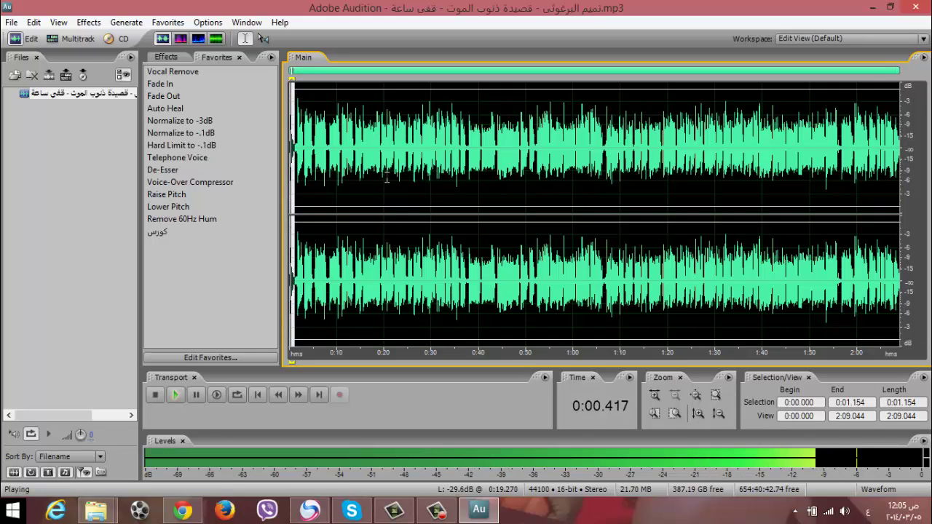
{"action": "left_click", "coordinate": [164, 96]}
Select about the first 0.87 seconds of the recording and delete them
{"action": "left_click_drag", "start_coordinate": [296, 154], "coordinate": [289, 154]}
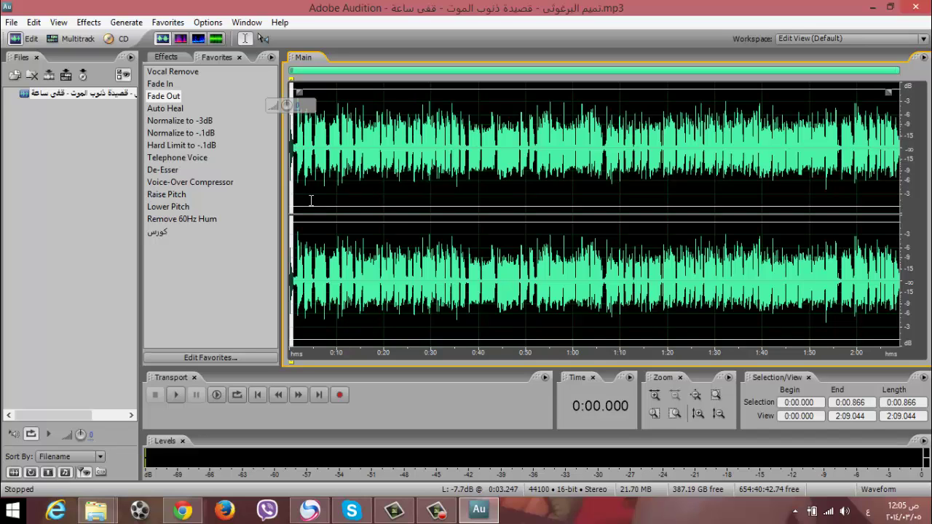
{"action": "key", "text": "Delete"}
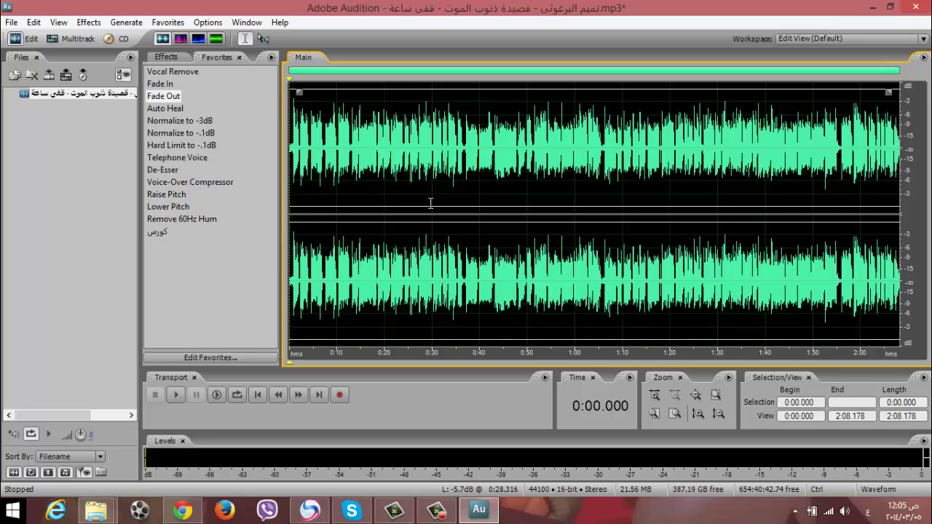
{"action": "key", "text": "ctrl+z"}
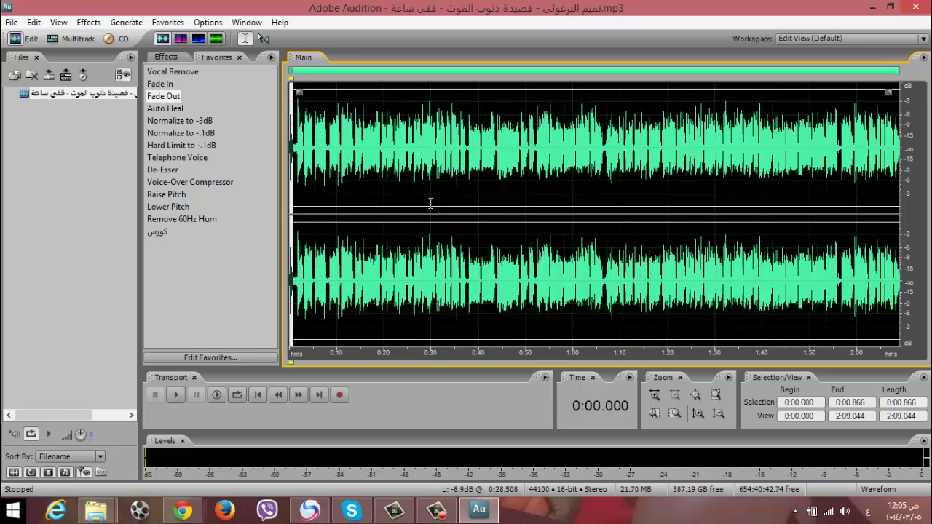
{"action": "key", "text": "Delete"}
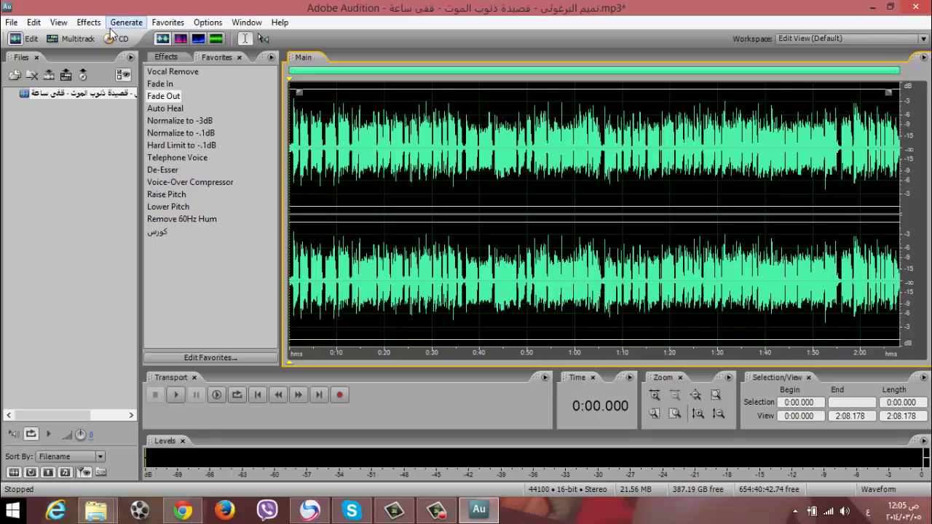
Open the Noise Reduction (process) effect from the restoration effects and capture a noise profile of the whole recording
{"action": "left_click", "coordinate": [89, 23]}
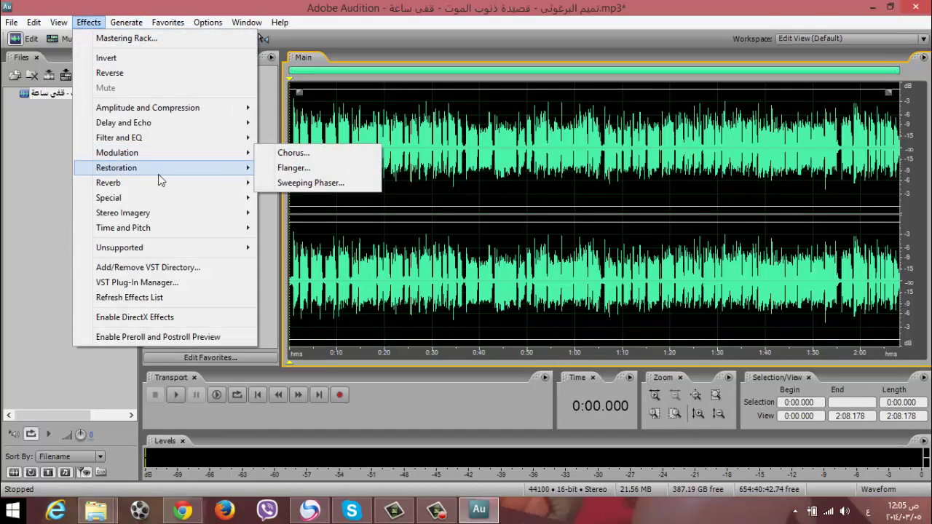
{"action": "mouse_move", "coordinate": [164, 176]}
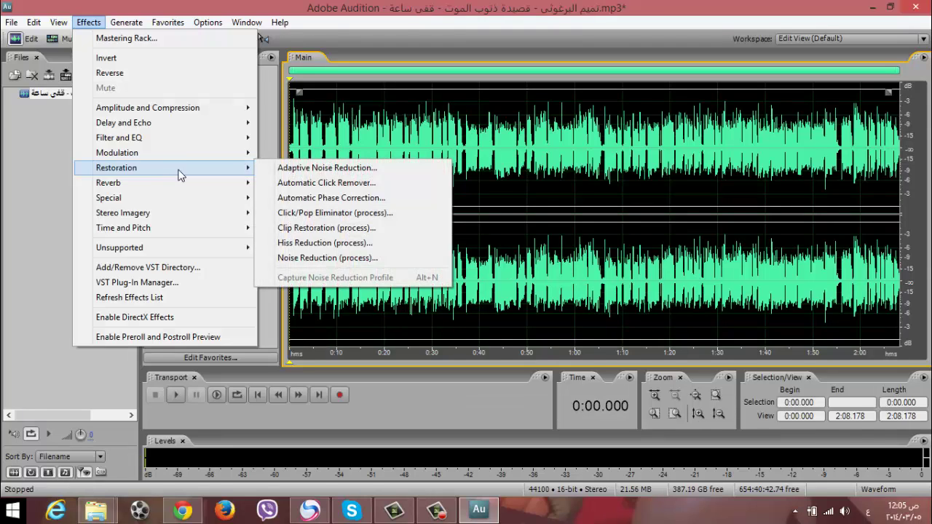
{"action": "left_click", "coordinate": [324, 259]}
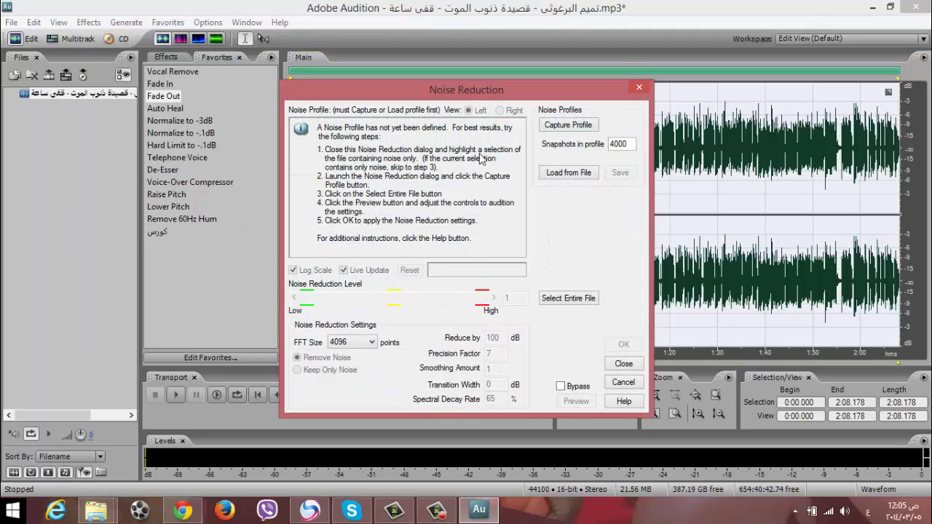
{"action": "left_click_drag", "start_coordinate": [465, 102], "coordinate": [365, 83]}
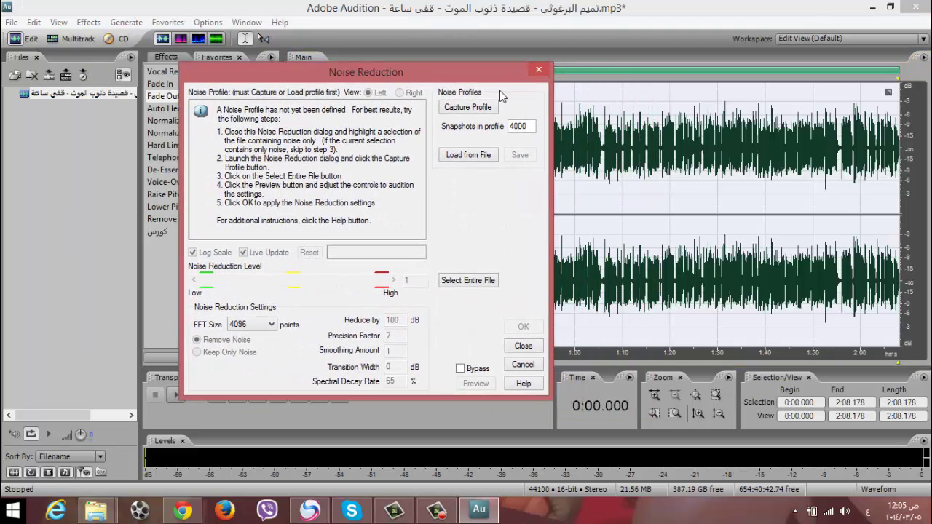
{"action": "left_click", "coordinate": [472, 114]}
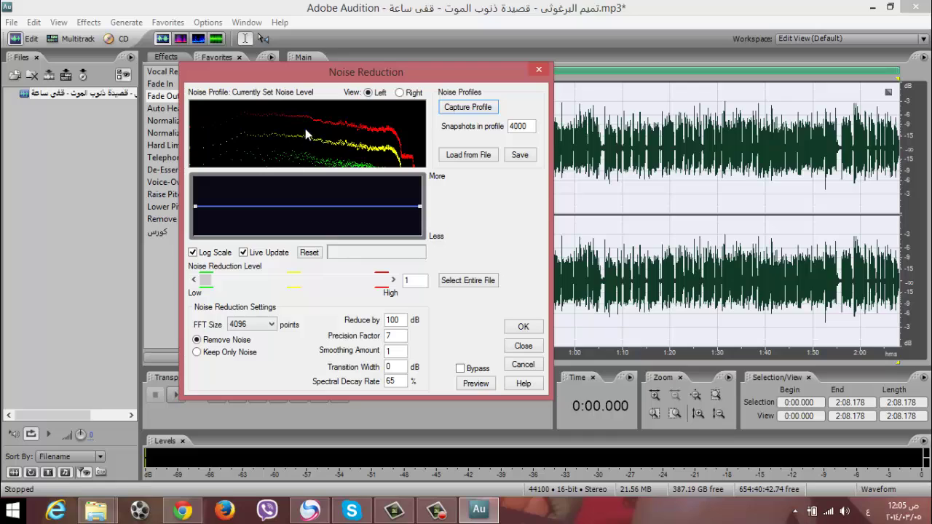
Set the noise reduction level to 0 and preview the result
{"action": "double_click", "coordinate": [412, 287]}
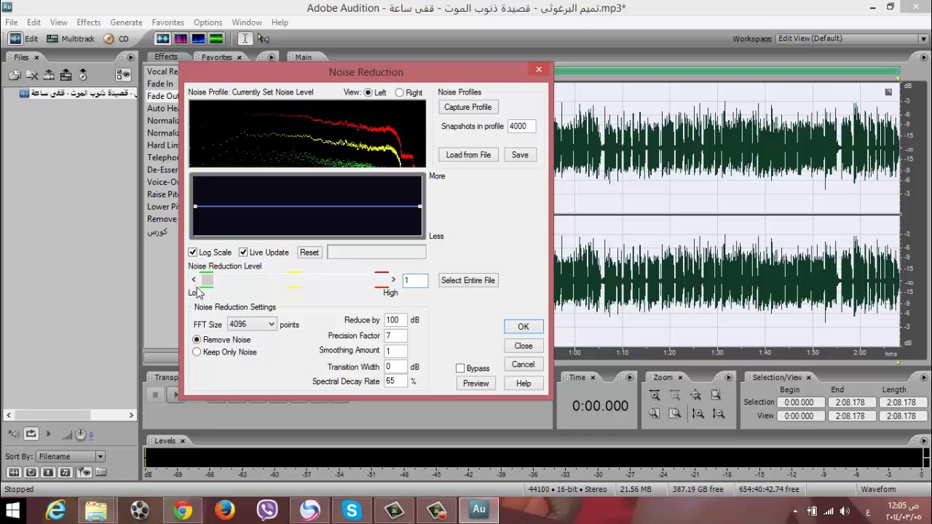
{"action": "left_click_drag", "start_coordinate": [207, 283], "coordinate": [204, 284]}
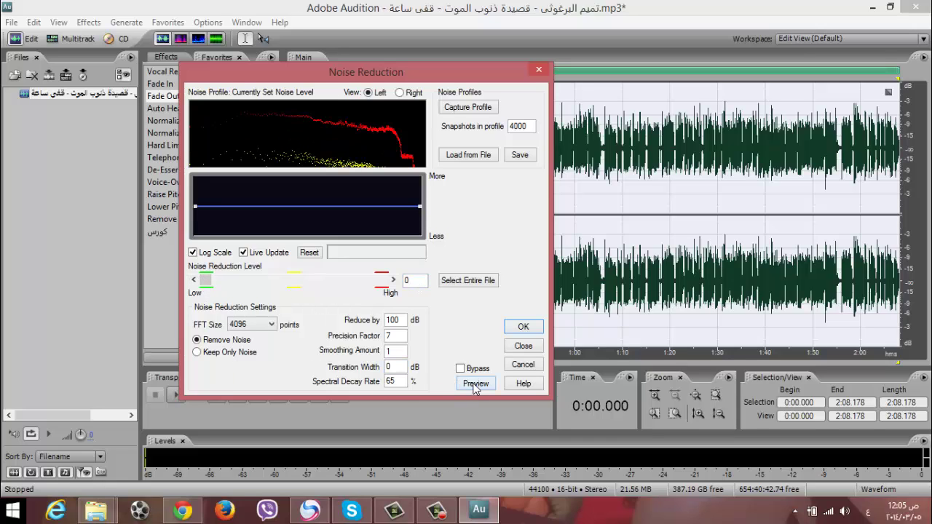
{"action": "left_click", "coordinate": [475, 386]}
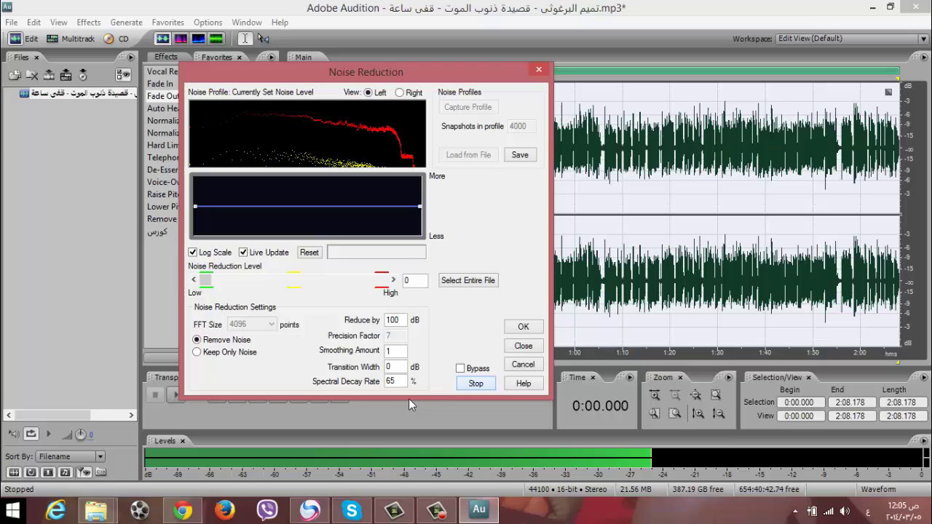
{"action": "left_click", "coordinate": [468, 386]}
Set the noise reduction level to 3, preview the result and stop the preview
{"action": "left_click_drag", "start_coordinate": [207, 284], "coordinate": [212, 286]}
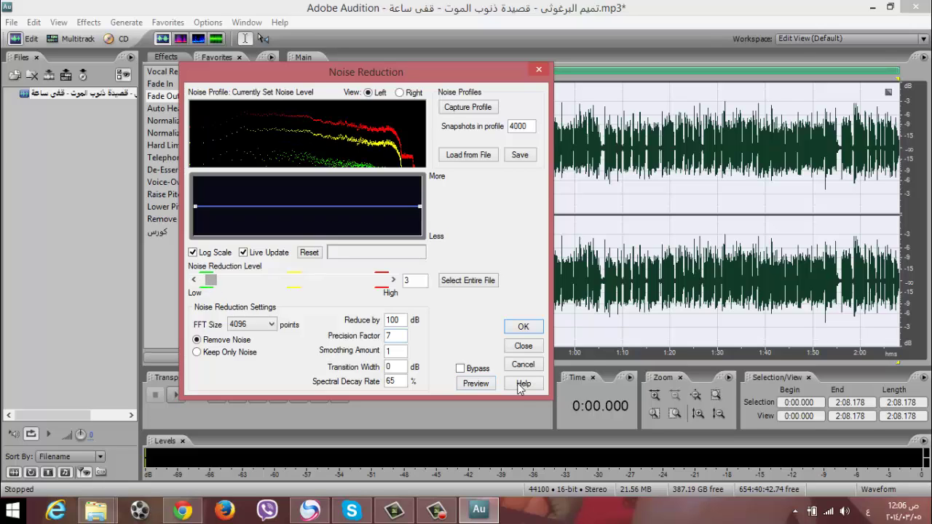
{"action": "left_click", "coordinate": [476, 384]}
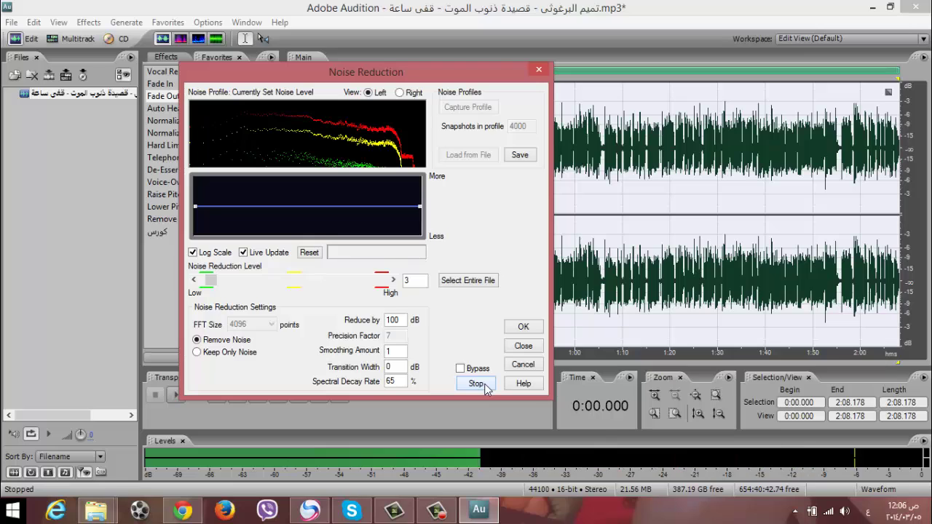
{"action": "mouse_move", "coordinate": [211, 281]}
{"action": "left_mouse_down"}
{"action": "mouse_move", "coordinate": [262, 288]}
{"action": "mouse_move", "coordinate": [211, 285]}
{"action": "left_mouse_up"}
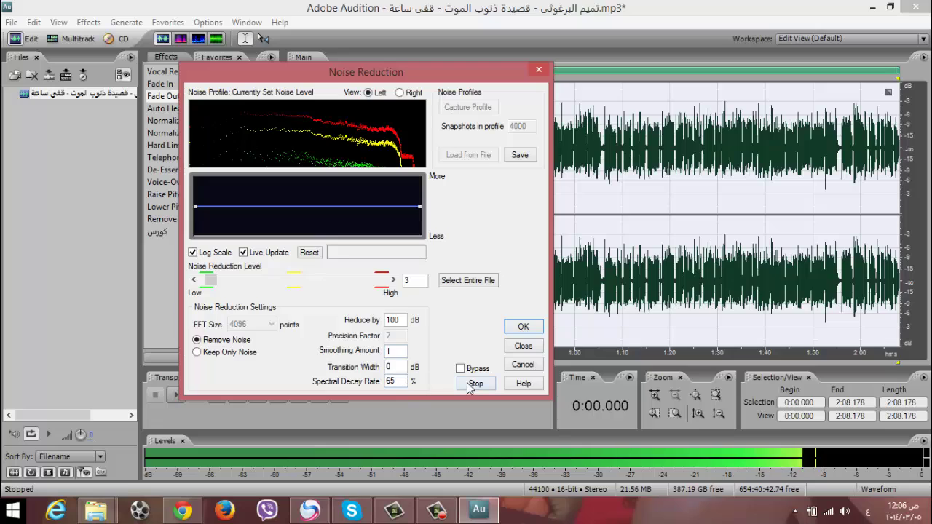
{"action": "left_click", "coordinate": [475, 383]}
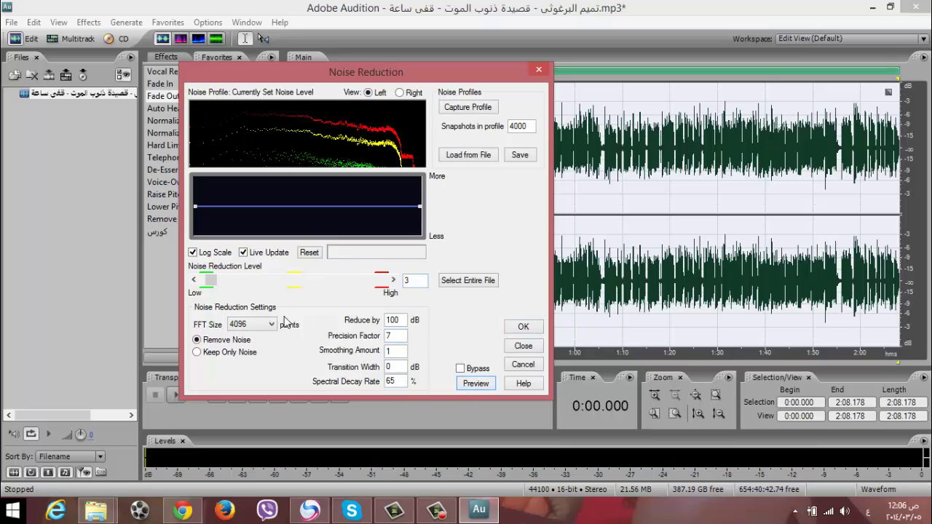
Apply the noise reduction to the whole recording and raise the recording's volume slightly
{"action": "left_click", "coordinate": [520, 328]}
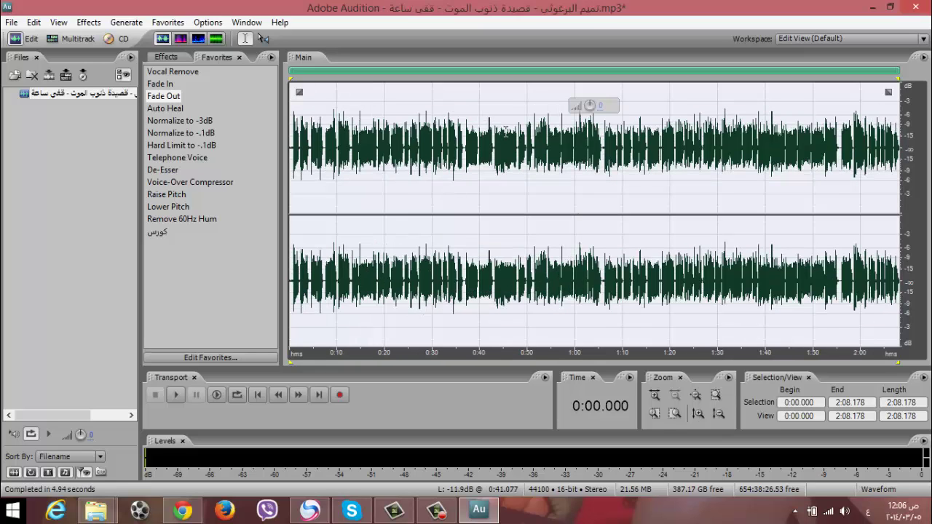
{"action": "left_click_drag", "start_coordinate": [600, 106], "coordinate": [603, 107]}
{"action": "key", "text": "space"}
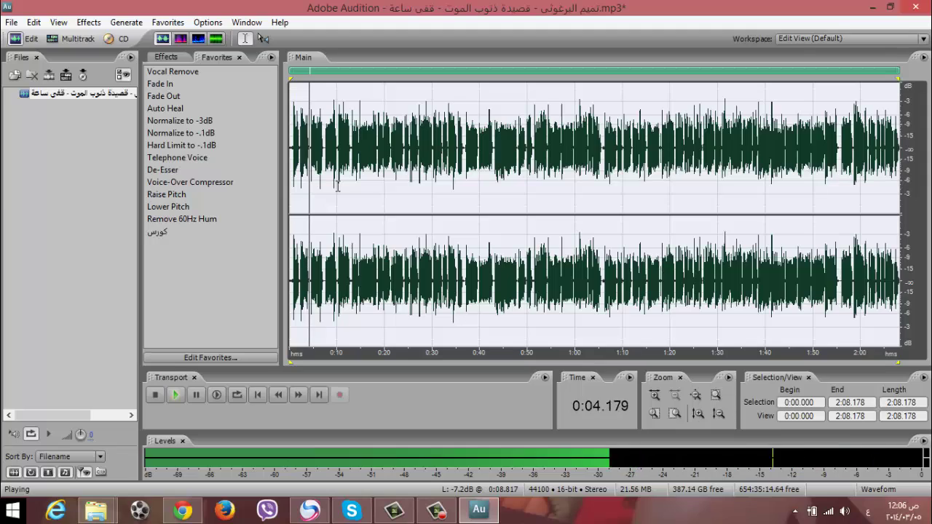
{"action": "key", "text": "space"}
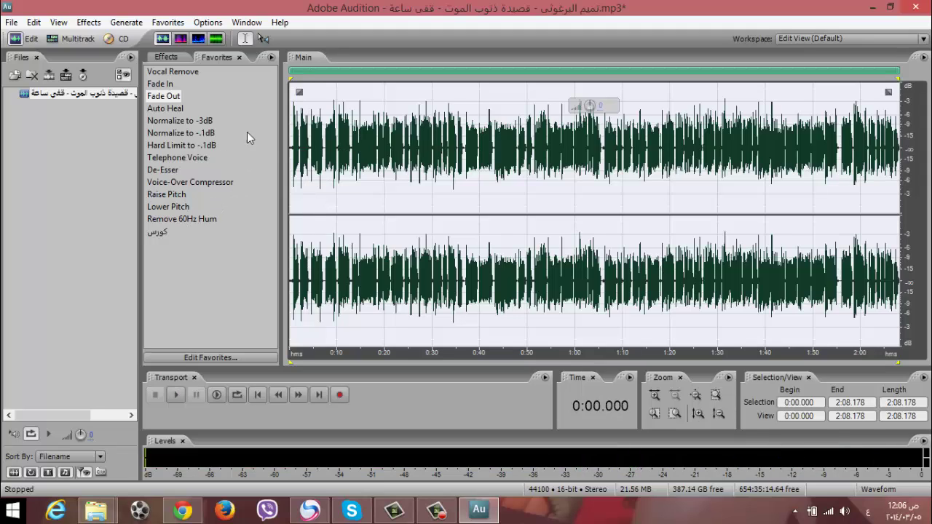
Select the whole recording and open the Studio Reverb effect for it
{"action": "left_click", "coordinate": [337, 145]}
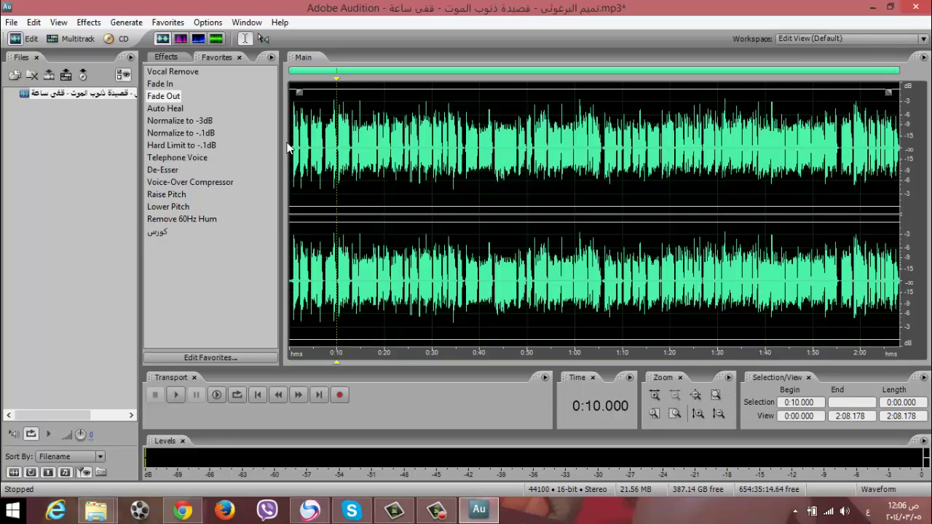
{"action": "left_click_drag", "start_coordinate": [295, 148], "coordinate": [469, 146]}
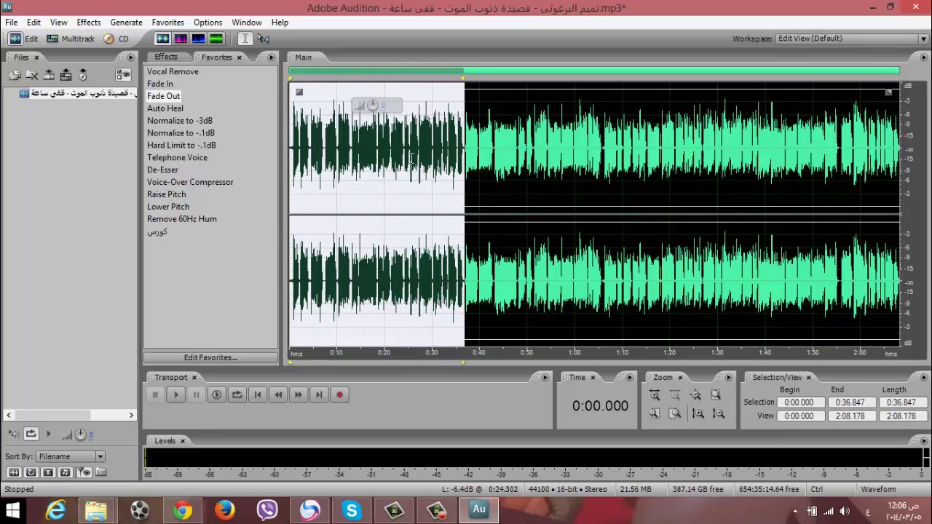
{"action": "key", "text": "ctrl+a"}
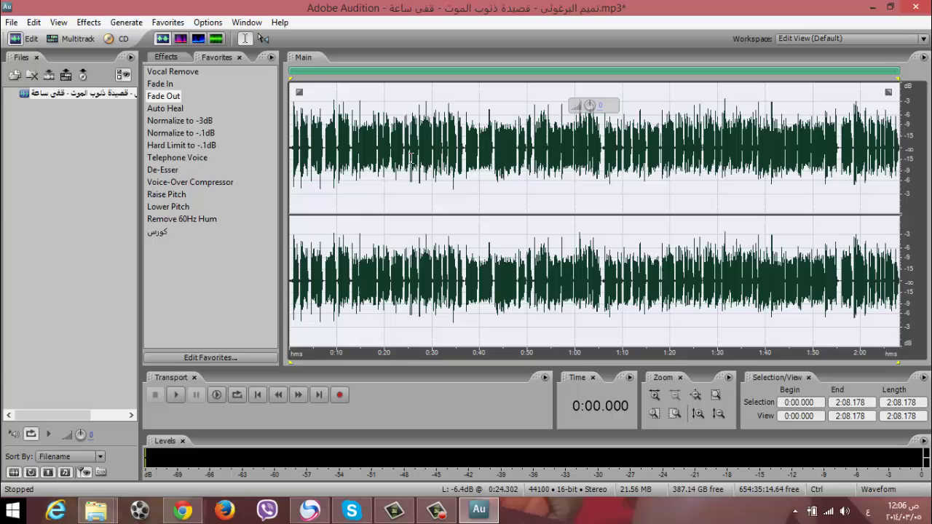
{"action": "left_click", "coordinate": [89, 23]}
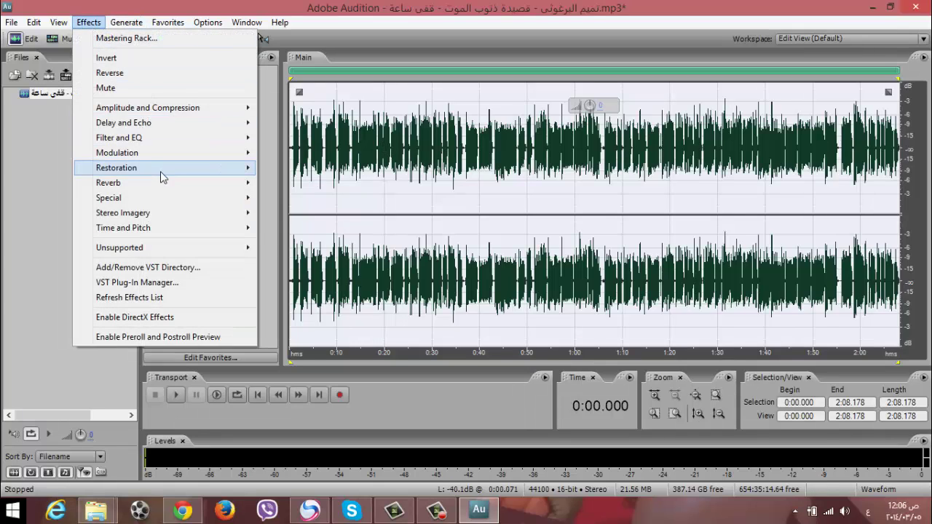
{"action": "mouse_move", "coordinate": [165, 183]}
{"action": "left_click", "coordinate": [304, 228]}
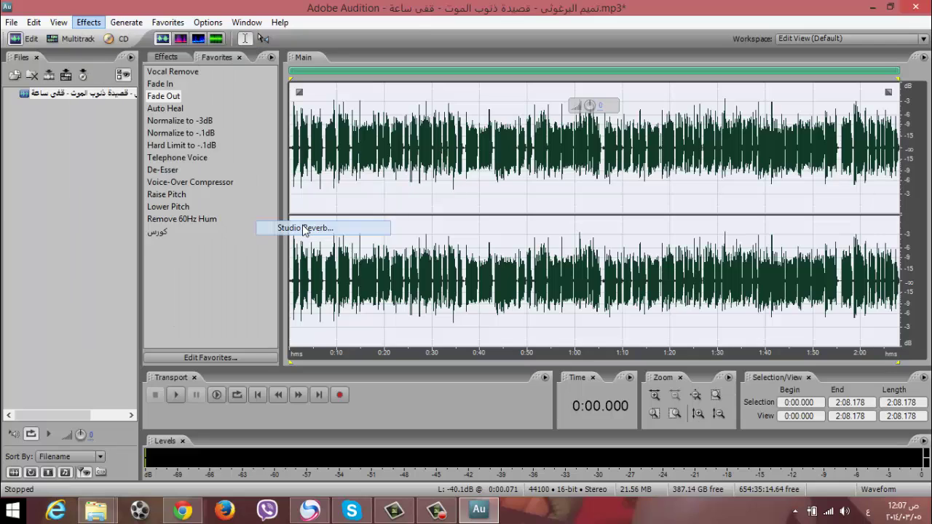
Choose the Vocal Reverb (medium) preset in Studio Reverb and preview it, stopping the preview when done
{"action": "left_click", "coordinate": [451, 109]}
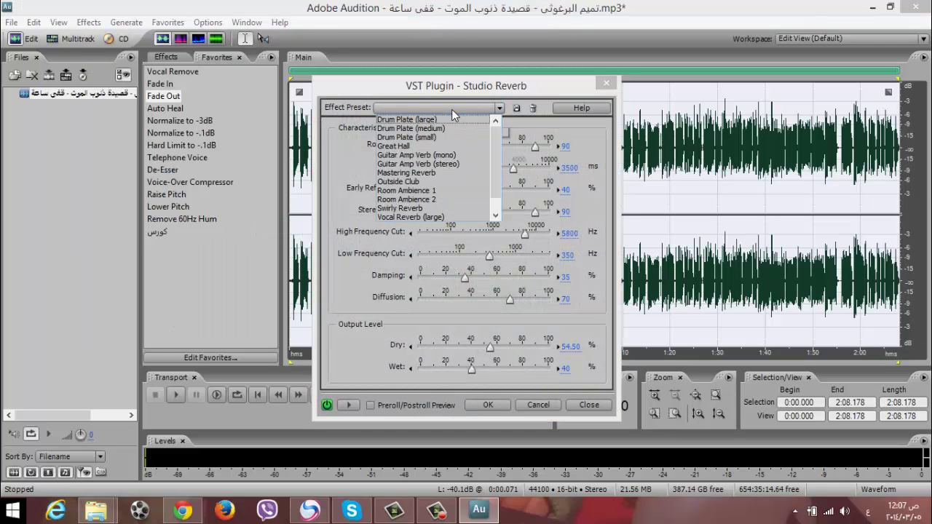
{"action": "left_click_drag", "start_coordinate": [496, 138], "coordinate": [498, 158]}
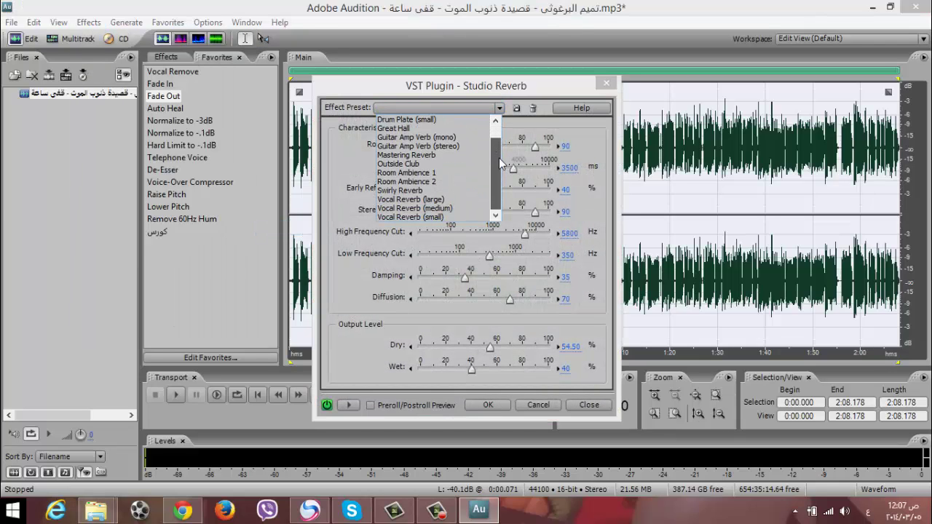
{"action": "left_click", "coordinate": [408, 209]}
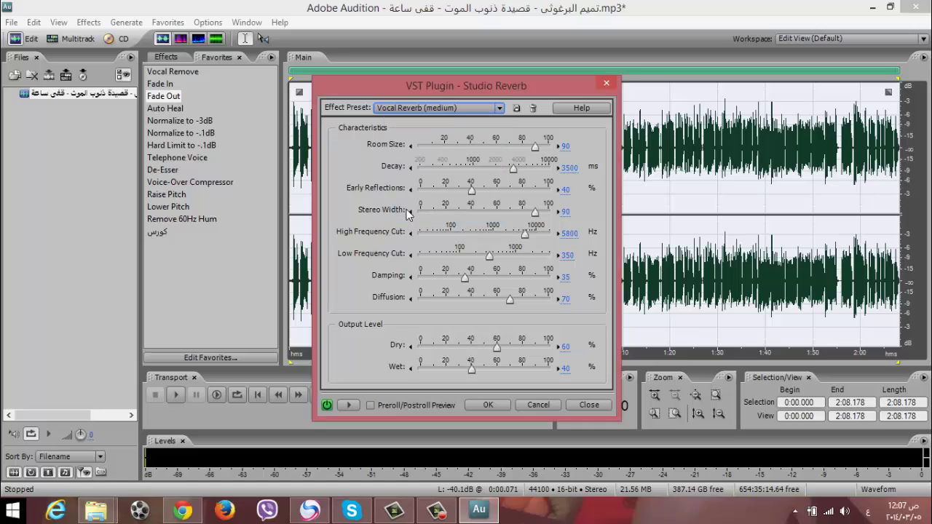
{"action": "left_click", "coordinate": [347, 404]}
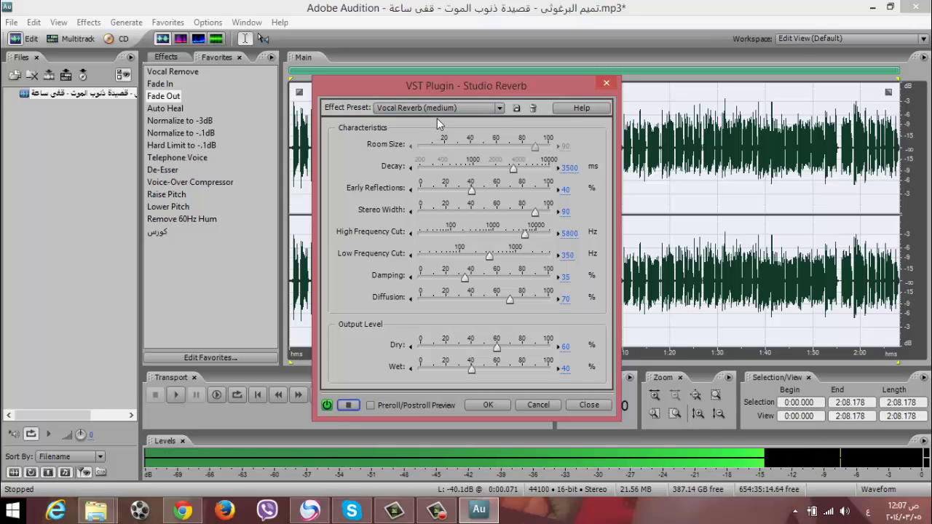
{"action": "left_click", "coordinate": [843, 512]}
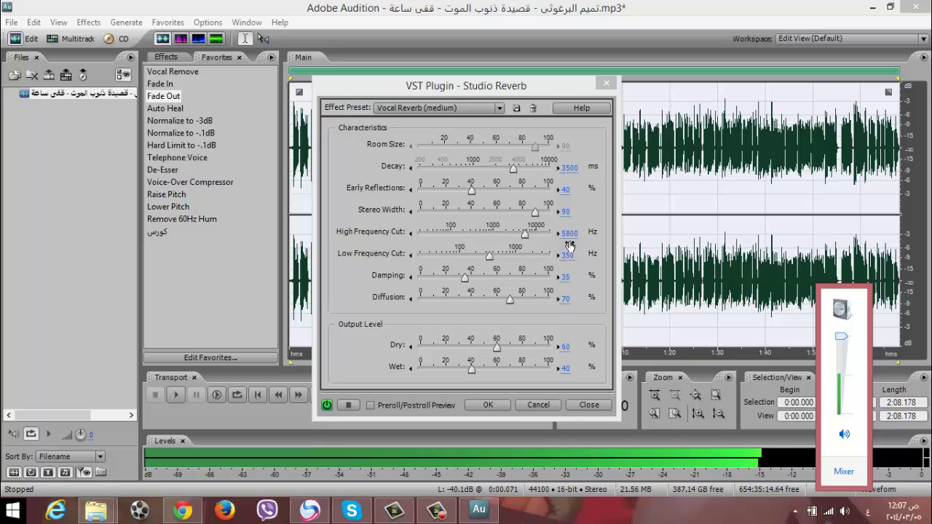
{"action": "left_click", "coordinate": [395, 289]}
{"action": "left_click", "coordinate": [347, 405]}
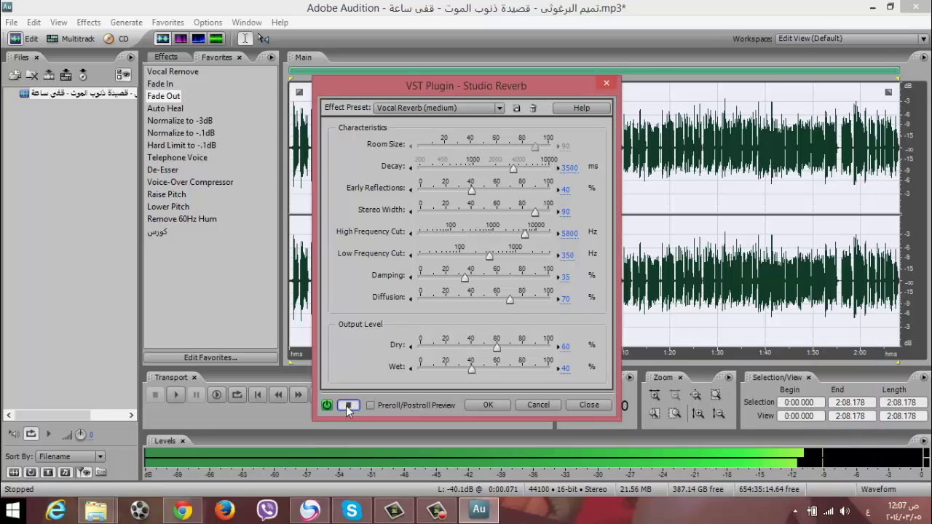
Try the Vocal Reverb (large) preset in Studio Reverb and preview its sound
{"action": "left_click", "coordinate": [455, 104]}
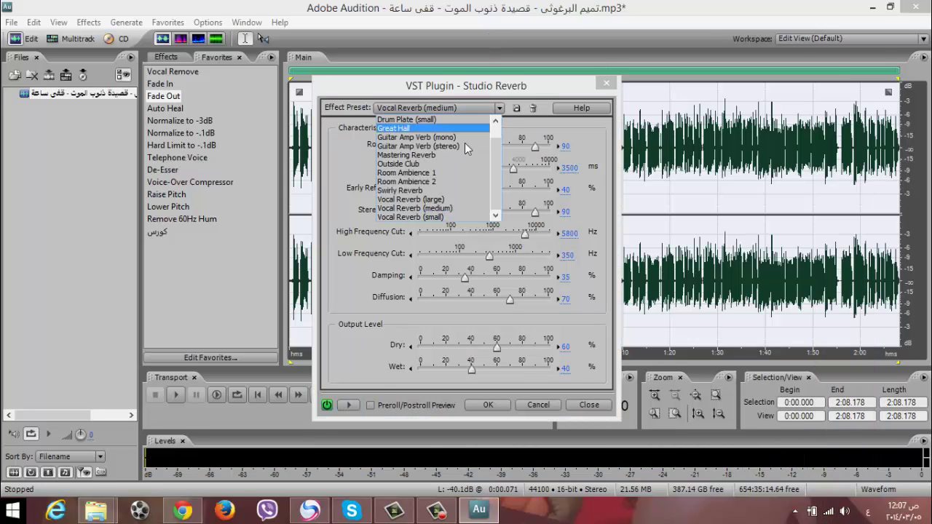
{"action": "left_click", "coordinate": [436, 201]}
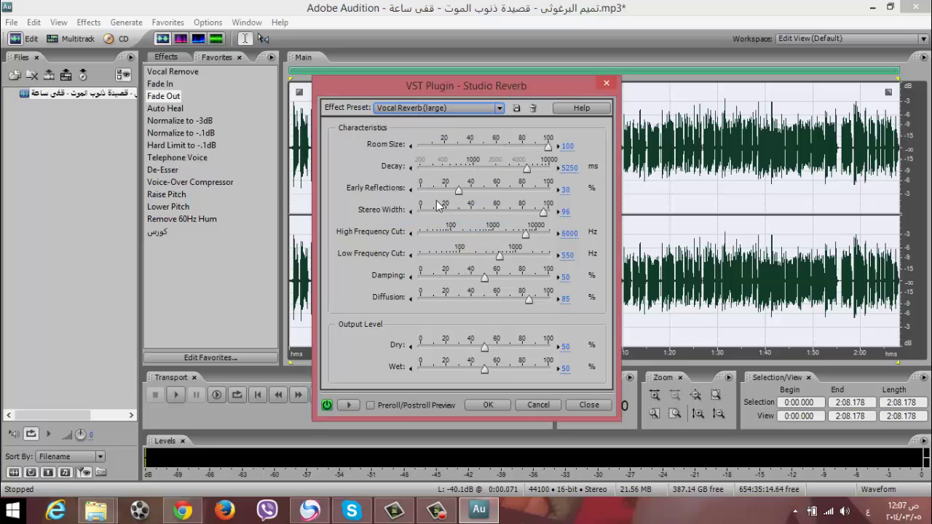
{"action": "left_click", "coordinate": [347, 405]}
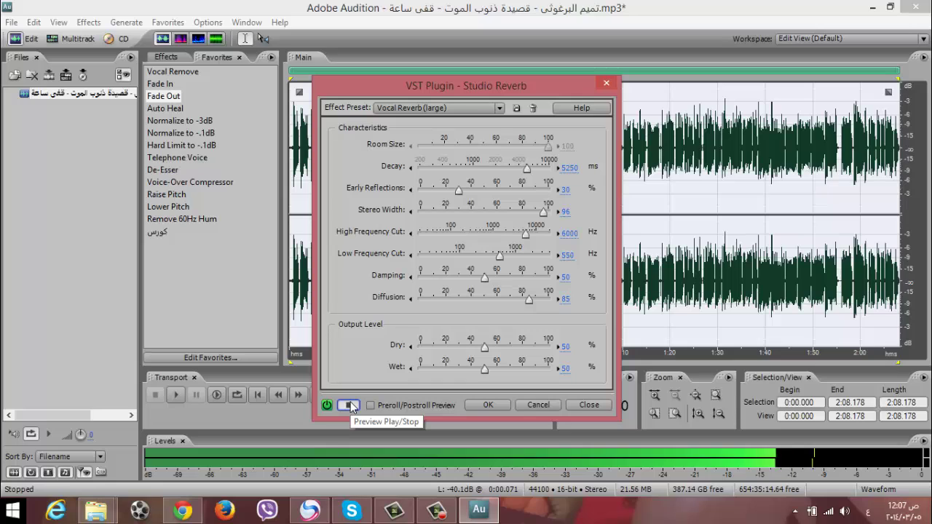
Set the Studio Reverb preset to Vocal Reverb (medium) and apply the effect to the whole recording
{"action": "left_click", "coordinate": [458, 109]}
{"action": "left_click", "coordinate": [437, 211]}
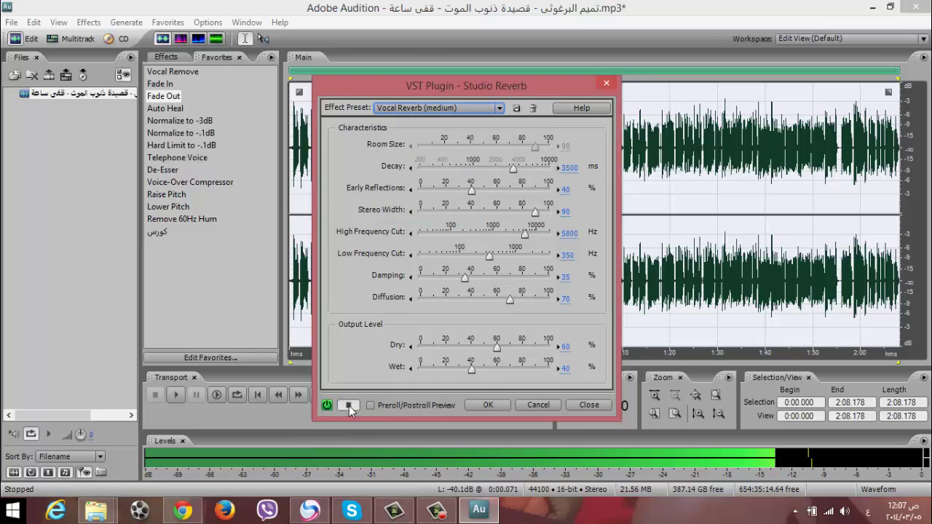
{"action": "left_click", "coordinate": [488, 405]}
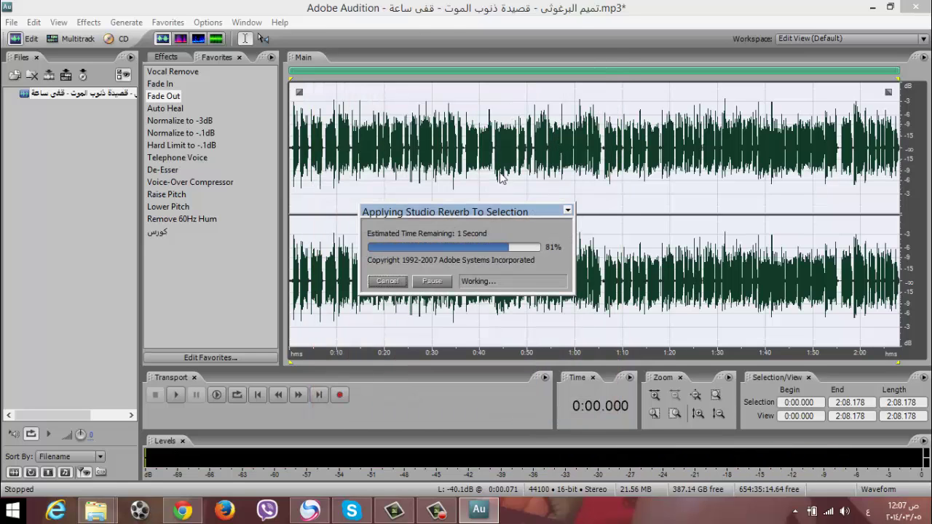
Raise the volume of the whole recording slightly and play its opening seconds to check the result
{"action": "left_click_drag", "start_coordinate": [589, 106], "coordinate": [603, 103]}
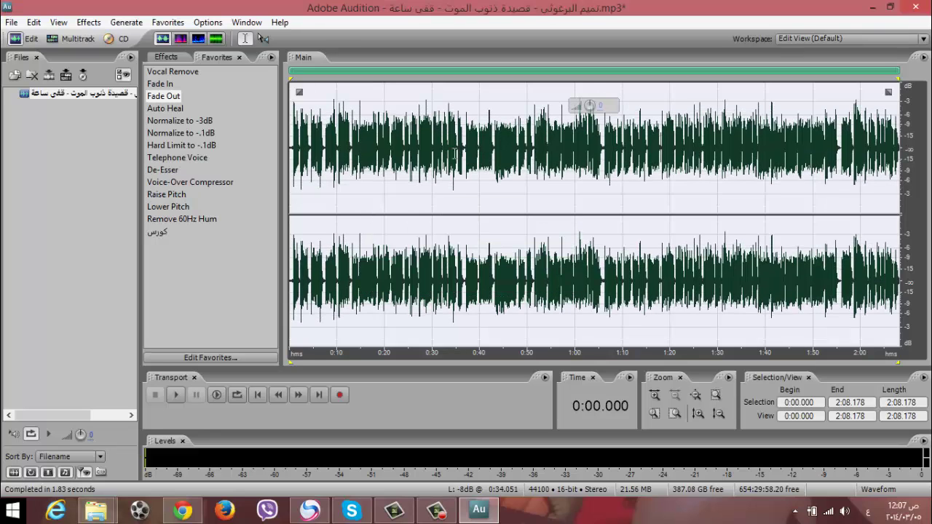
{"action": "key", "text": "space"}
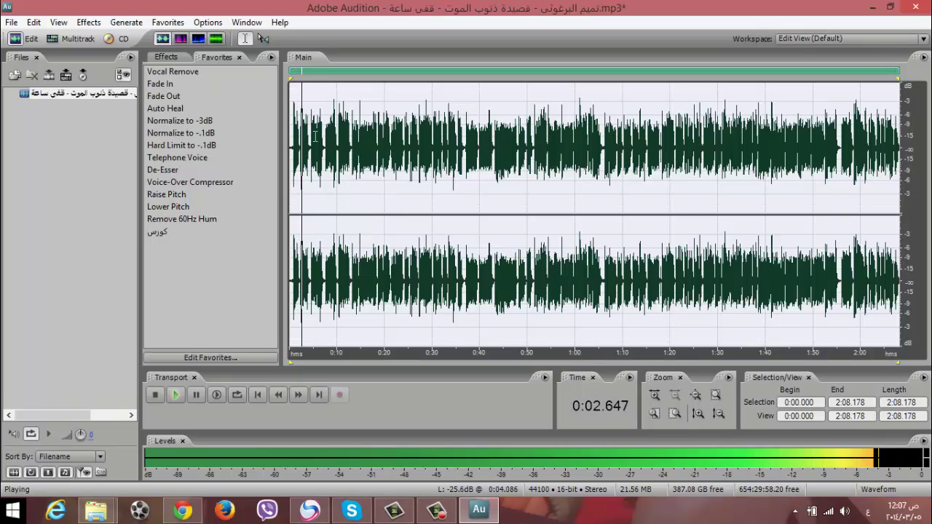
{"action": "key", "text": "space"}
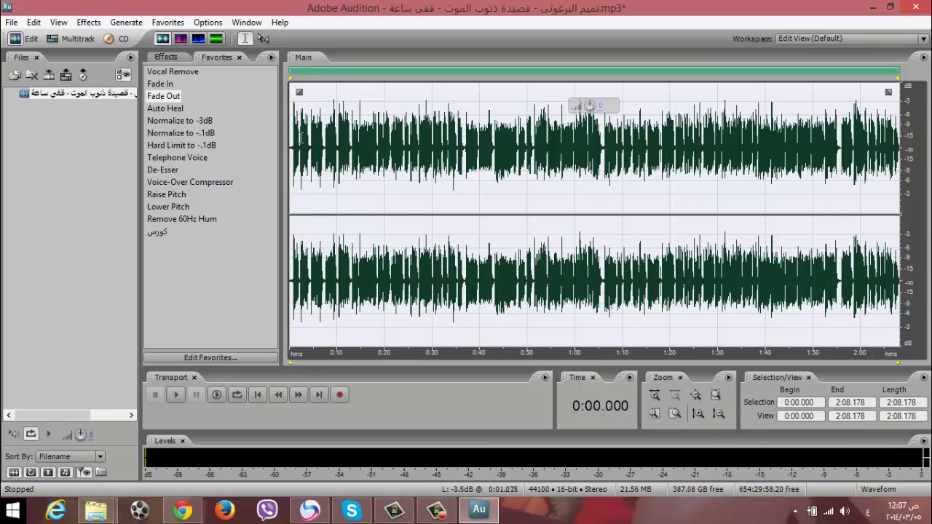
Select about 5.9 seconds from 0:36.991 to 0:42.869 and apply the favorite كورس to the selection
{"action": "left_click", "coordinate": [299, 138]}
{"action": "left_click_drag", "start_coordinate": [492, 149], "coordinate": [466, 149]}
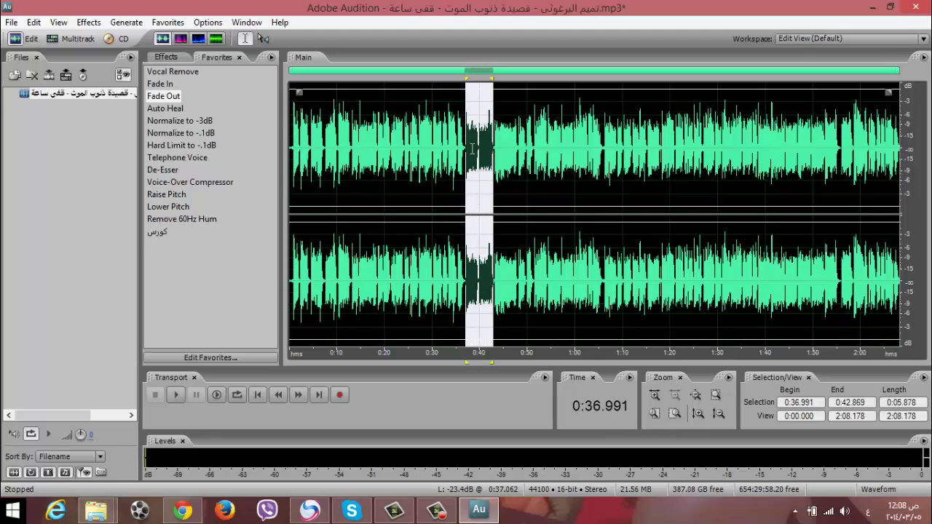
{"action": "left_click", "coordinate": [158, 233]}
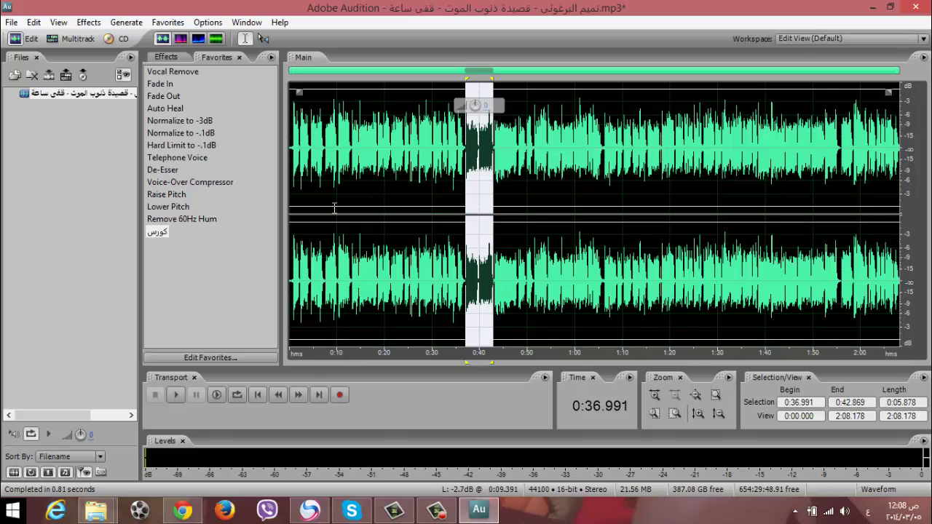
{"action": "left_click", "coordinate": [158, 235]}
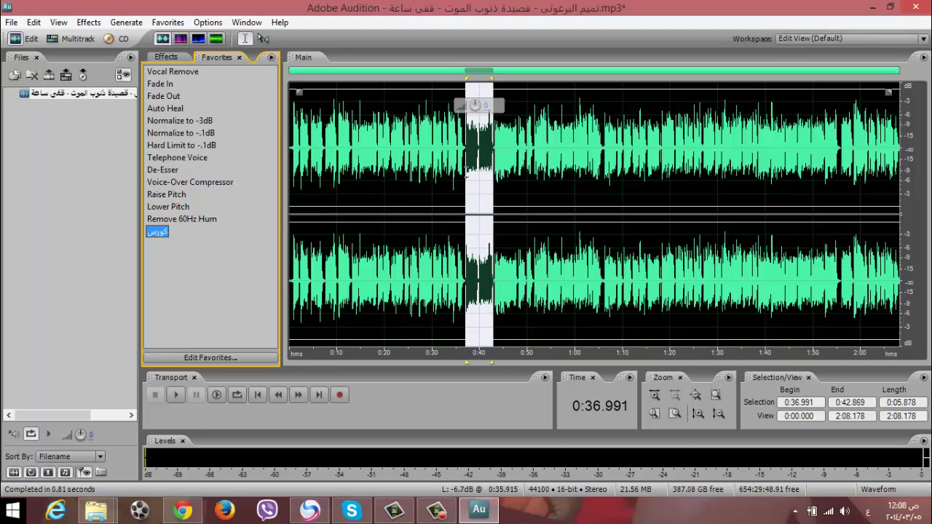
Select about 3 seconds from 0:33.406 to 0:36.417 and apply the Telephone Voice favorite to the selection
{"action": "left_click", "coordinate": [440, 165]}
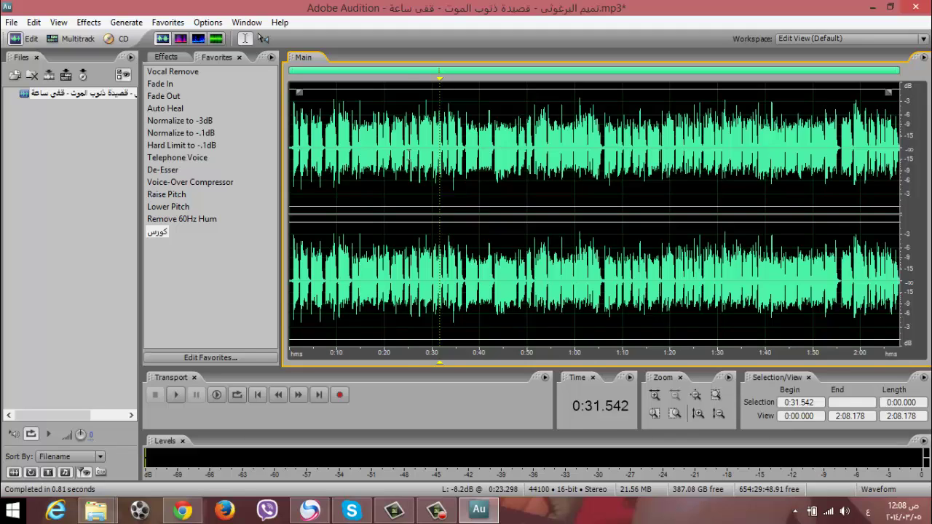
{"action": "left_click", "coordinate": [402, 154]}
{"action": "left_click", "coordinate": [407, 155]}
{"action": "left_click", "coordinate": [441, 150]}
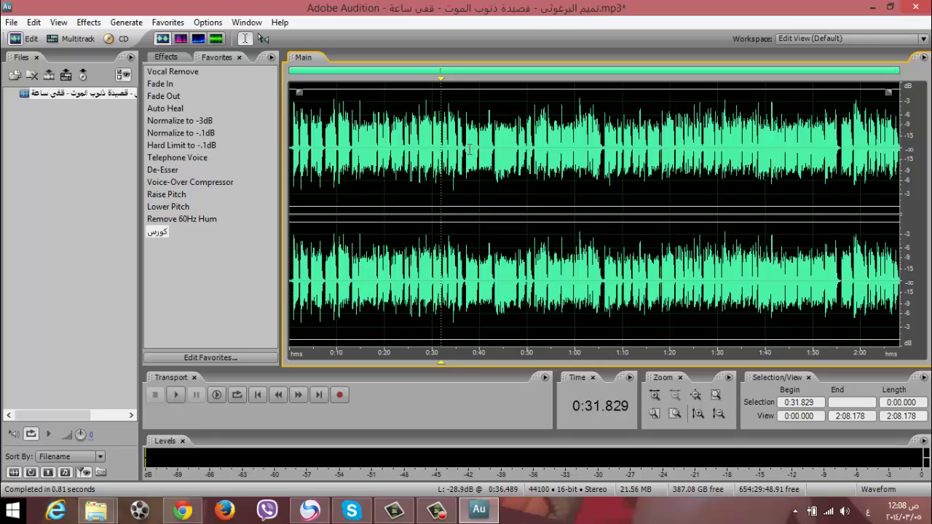
{"action": "left_click_drag", "start_coordinate": [457, 151], "coordinate": [448, 151]}
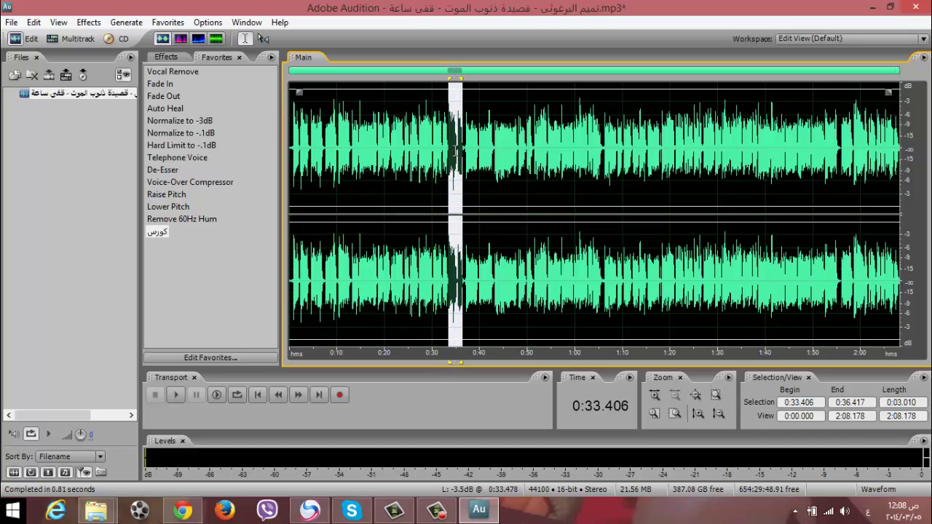
{"action": "double_click", "coordinate": [184, 156]}
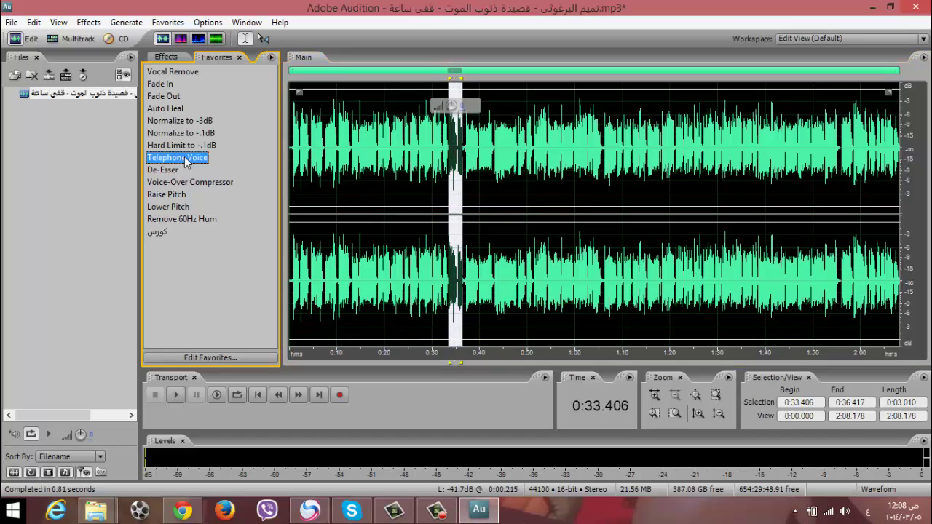
Play the recording from 0:30 through the processed passage and undo the Telephone Voice effect
{"action": "left_click", "coordinate": [434, 145]}
{"action": "key", "text": "space"}
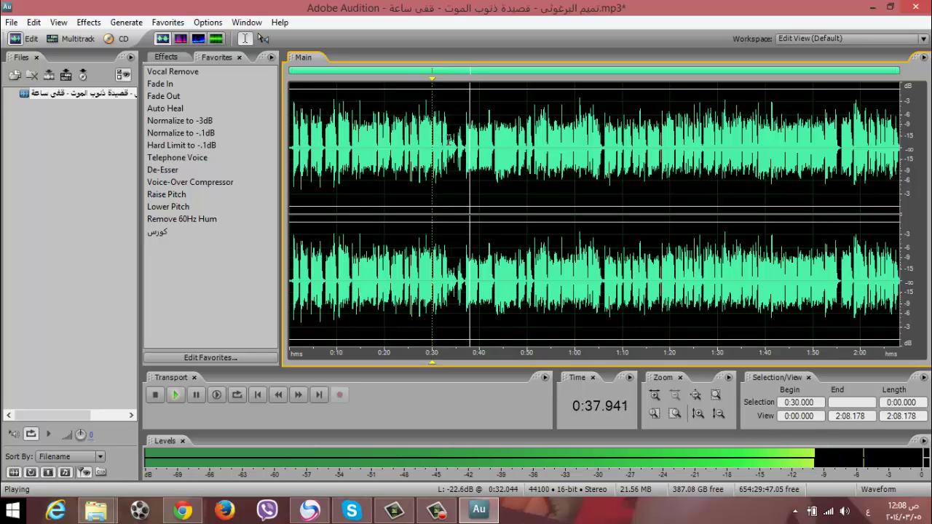
{"action": "key", "text": "space"}
{"action": "left_click_drag", "start_coordinate": [462, 139], "coordinate": [450, 138]}
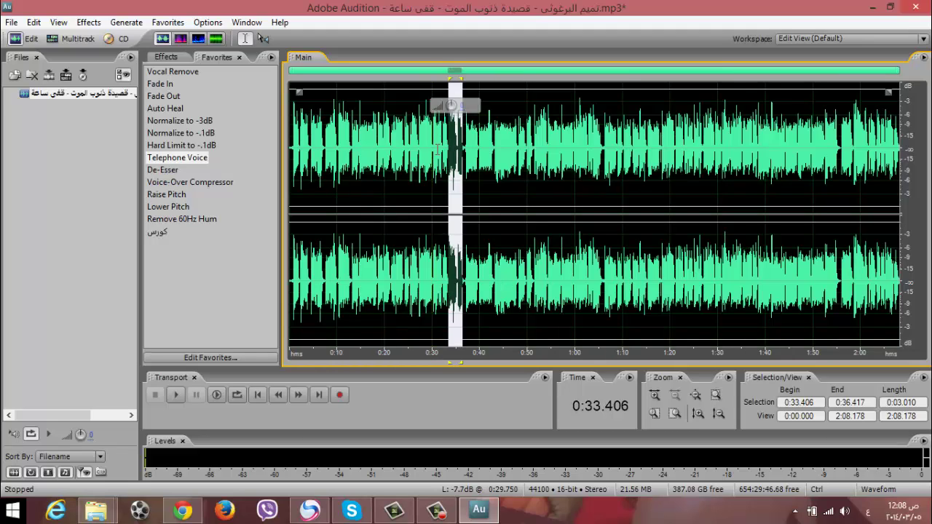
{"action": "left_click", "coordinate": [96, 107]}
{"action": "left_click", "coordinate": [79, 96]}
{"action": "left_click", "coordinate": [69, 137]}
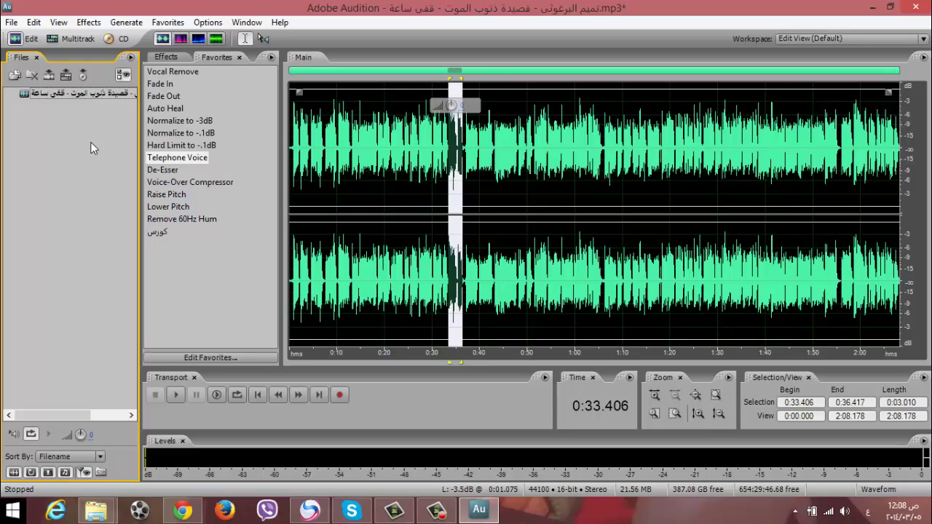
{"action": "left_click", "coordinate": [88, 22]}
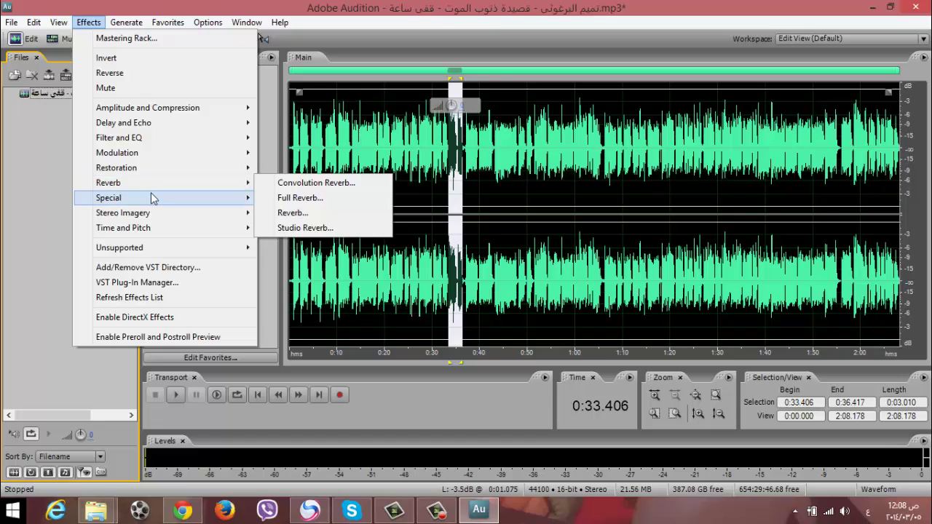
{"action": "mouse_move", "coordinate": [153, 198]}
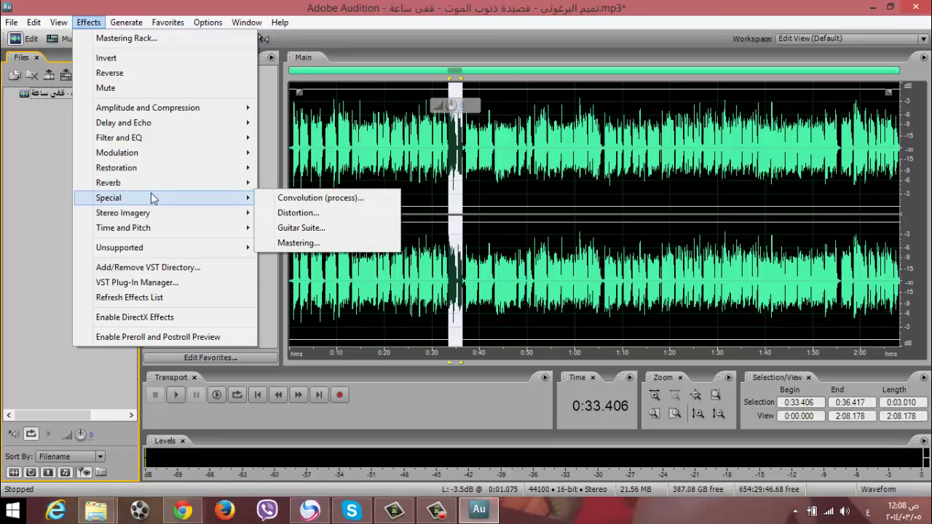
{"action": "mouse_move", "coordinate": [166, 215]}
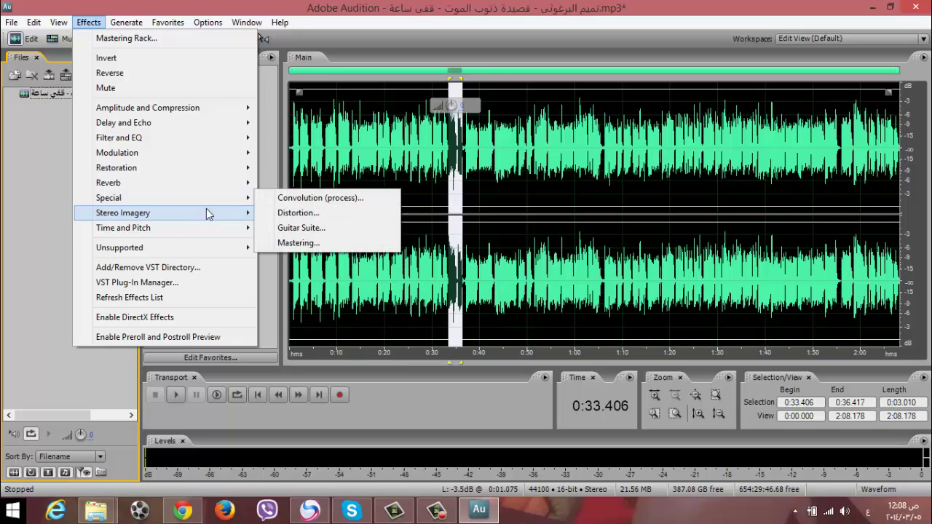
{"action": "mouse_move", "coordinate": [208, 214]}
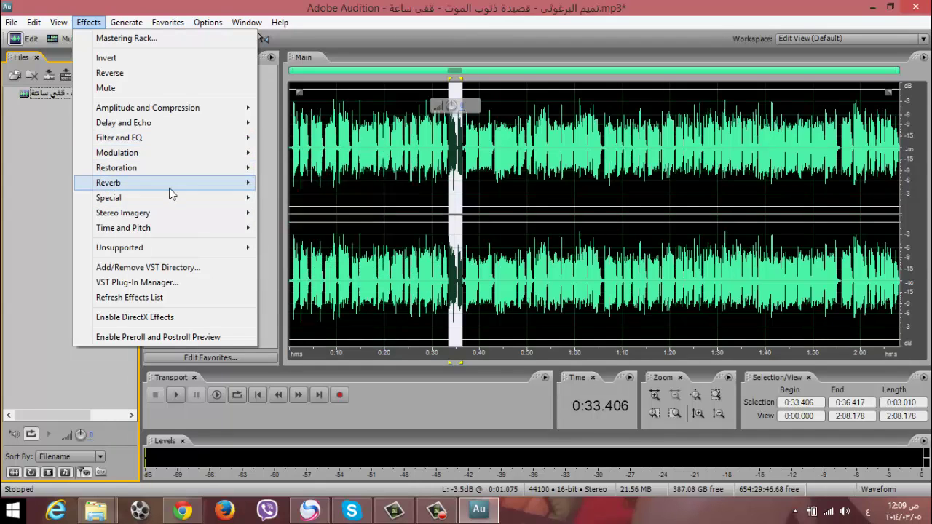
{"action": "left_click", "coordinate": [115, 6]}
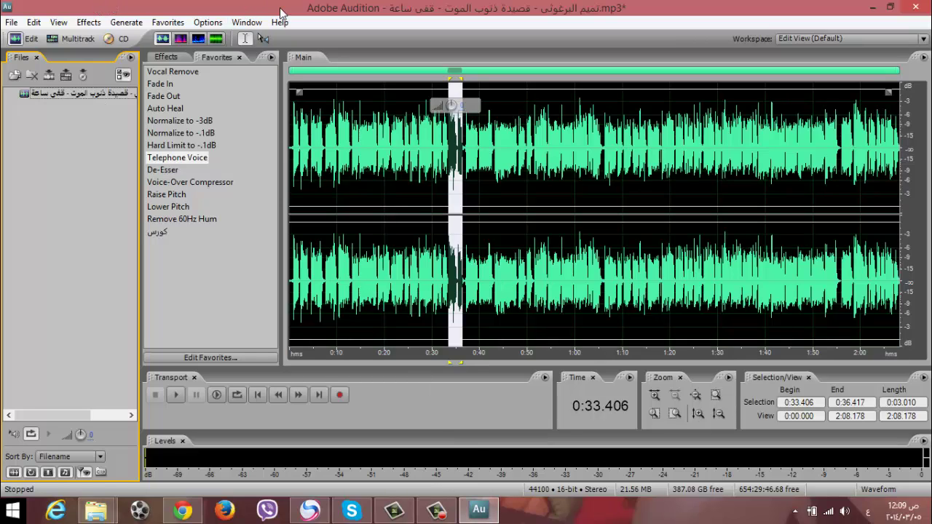
Import the MP3 "Best Romantic Relax Music ever" from the adobe folder in File Explorer into the Adobe Audition file list
{"action": "double_click", "coordinate": [281, 14]}
{"action": "left_click", "coordinate": [434, 31]}
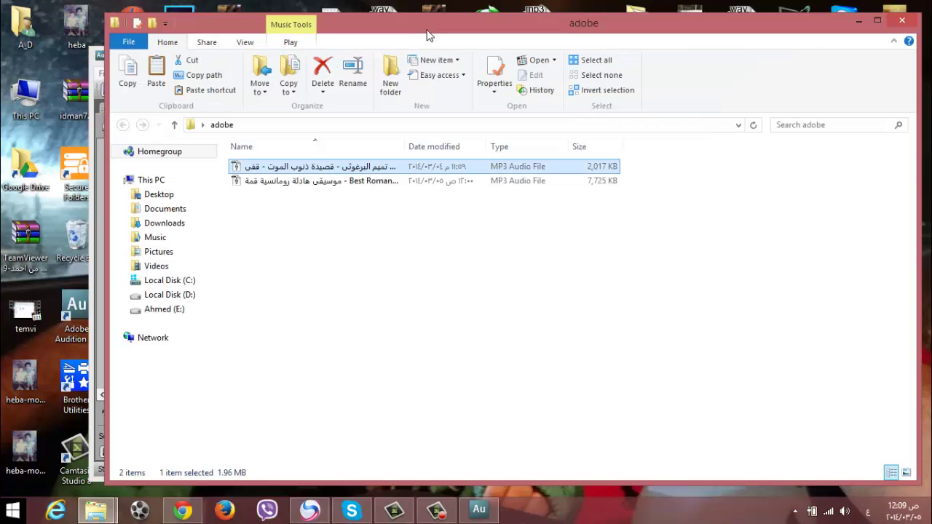
{"action": "left_click_drag", "start_coordinate": [450, 29], "coordinate": [677, 32]}
{"action": "left_click", "coordinate": [492, 185]}
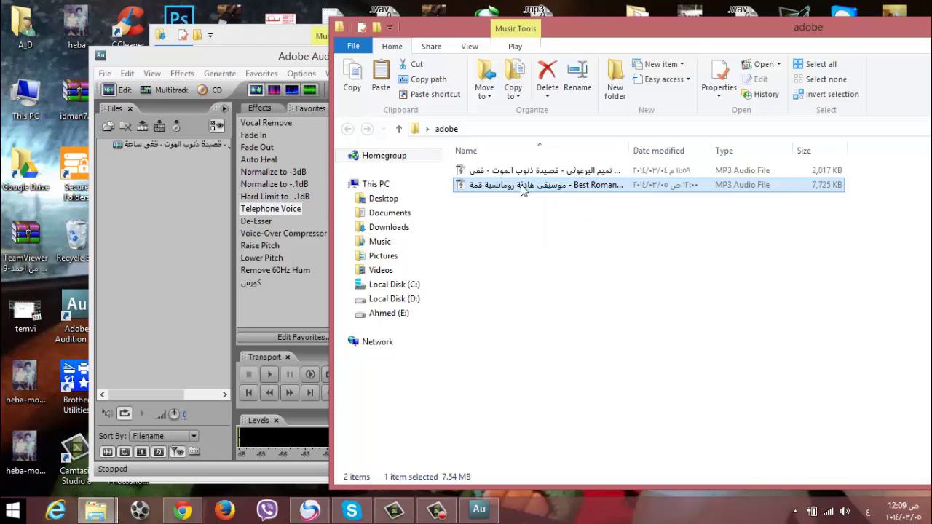
{"action": "left_click_drag", "start_coordinate": [521, 186], "coordinate": [208, 172]}
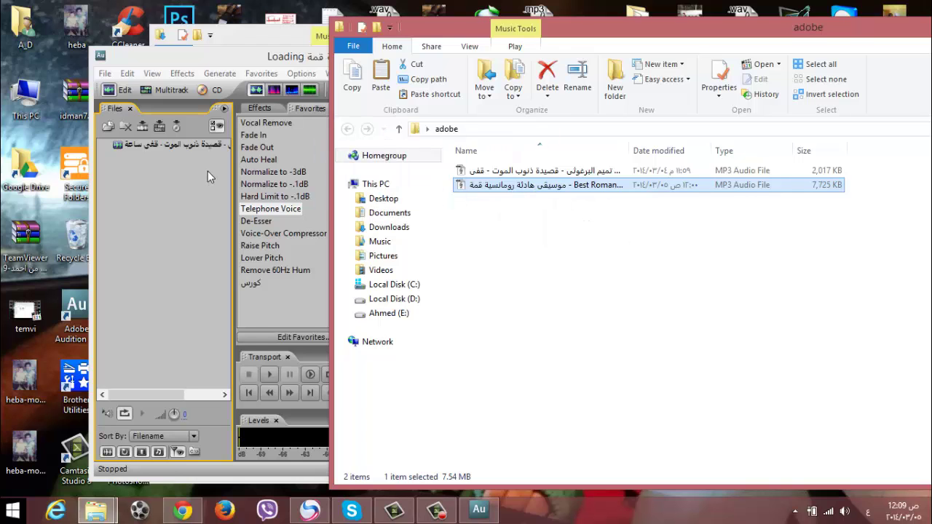
{"action": "left_click", "coordinate": [152, 158]}
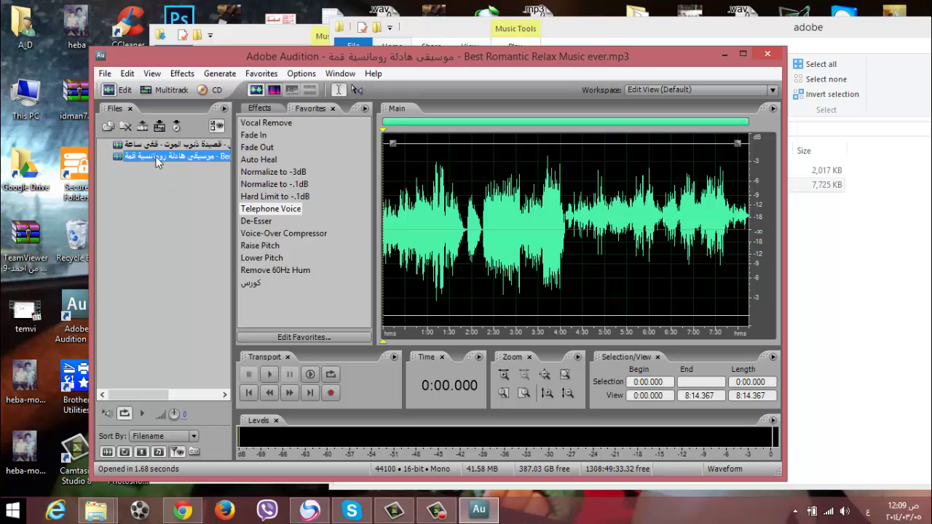
{"action": "double_click", "coordinate": [545, 53]}
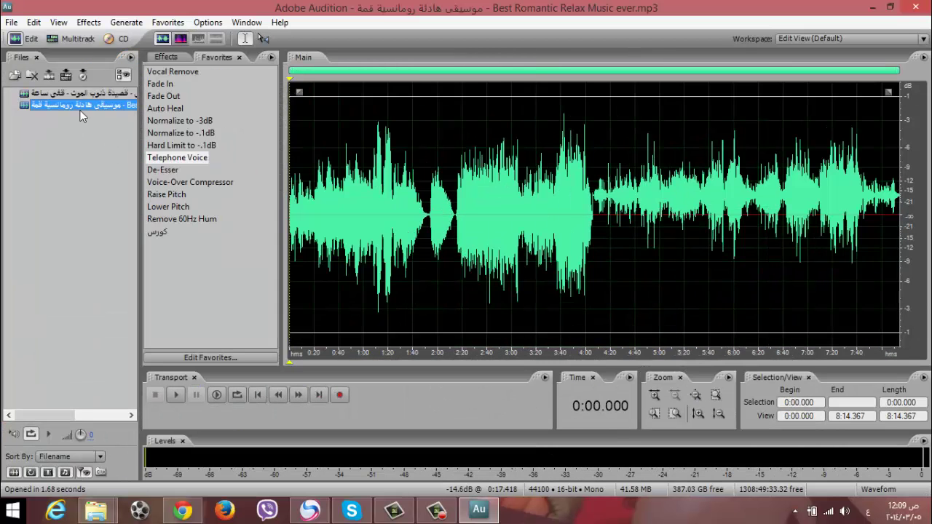
Open the poem and then the relax music in the waveform view, and play the music's opening seconds
{"action": "double_click", "coordinate": [36, 94]}
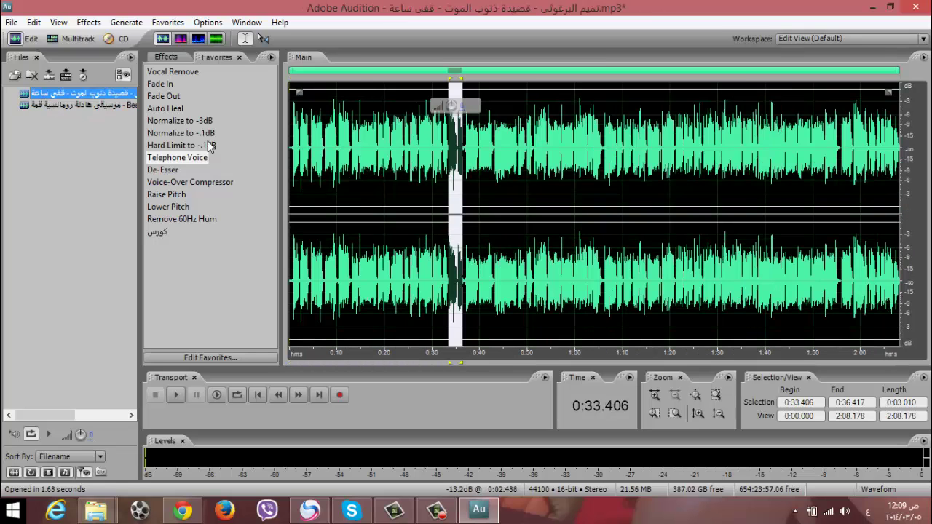
{"action": "left_click", "coordinate": [359, 161]}
{"action": "double_click", "coordinate": [89, 108]}
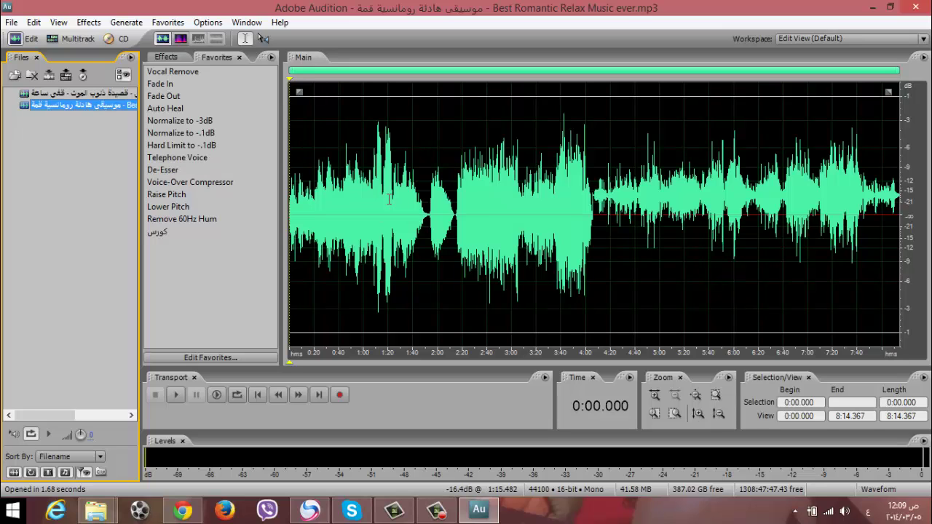
{"action": "key", "text": "space"}
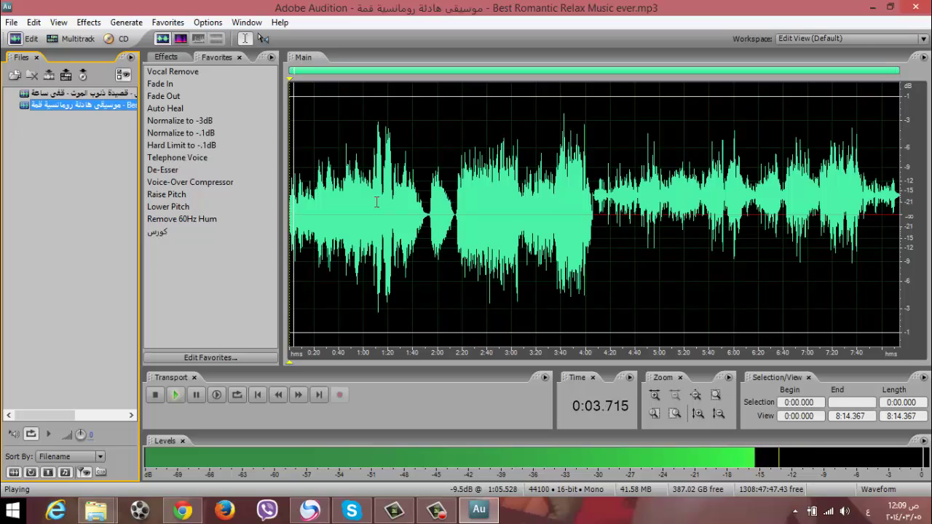
{"action": "key", "text": "space"}
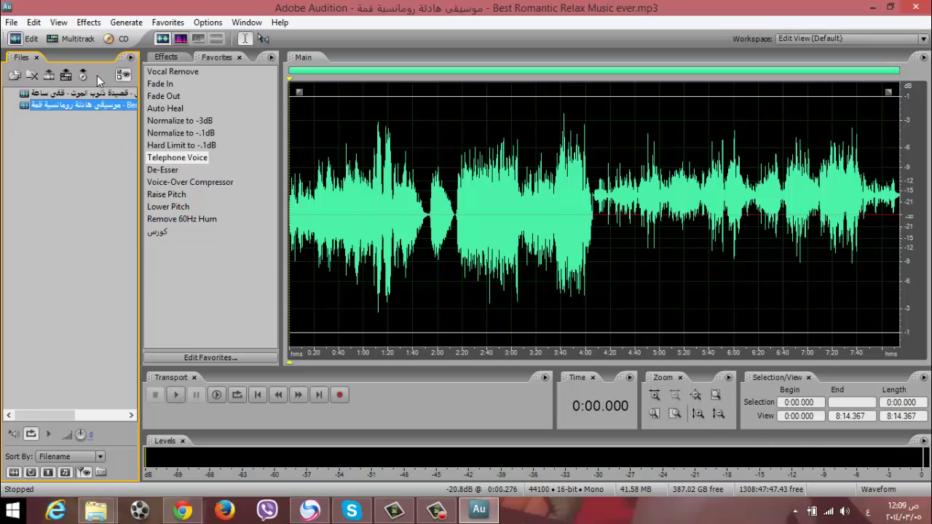
{"action": "left_click", "coordinate": [102, 93]}
{"action": "left_click", "coordinate": [83, 105]}
{"action": "left_click", "coordinate": [97, 107], "text": "ctrl"}
{"action": "left_click", "coordinate": [110, 106]}
{"action": "left_click", "coordinate": [60, 135]}
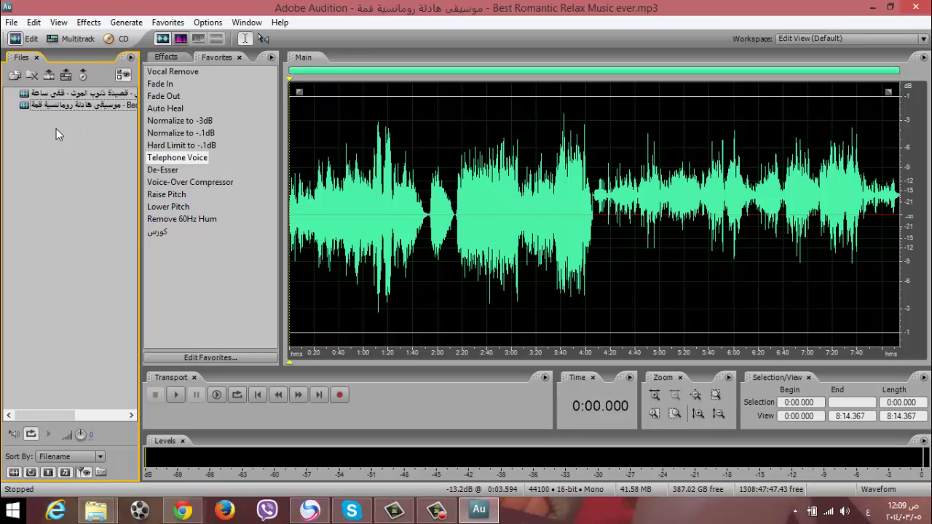
{"action": "left_click_drag", "start_coordinate": [51, 154], "coordinate": [46, 133]}
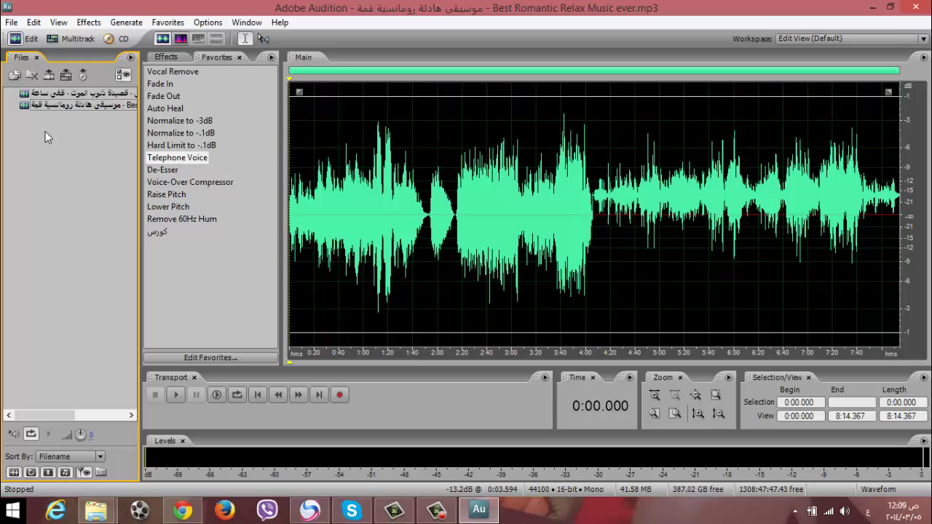
Switch to the multitrack view and try placing the cursor on the first three empty tracks
{"action": "left_click", "coordinate": [53, 38]}
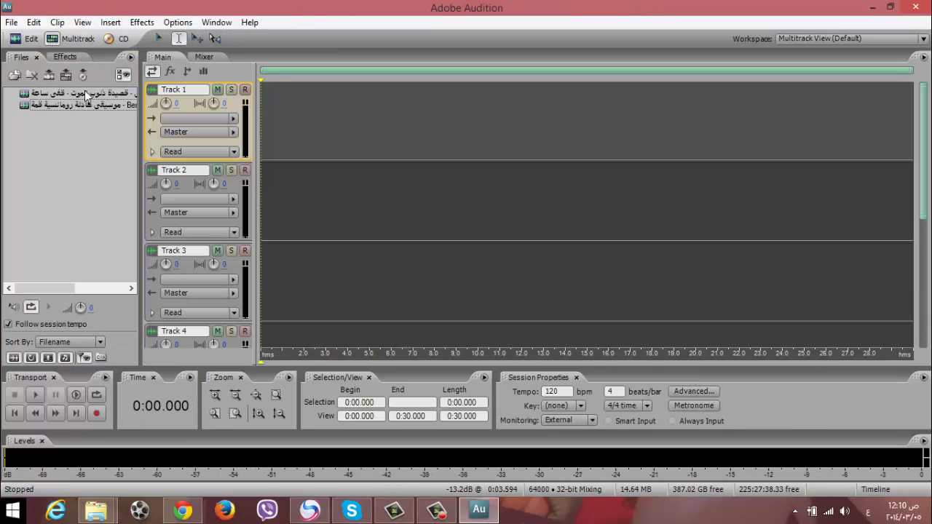
{"action": "left_click", "coordinate": [85, 95]}
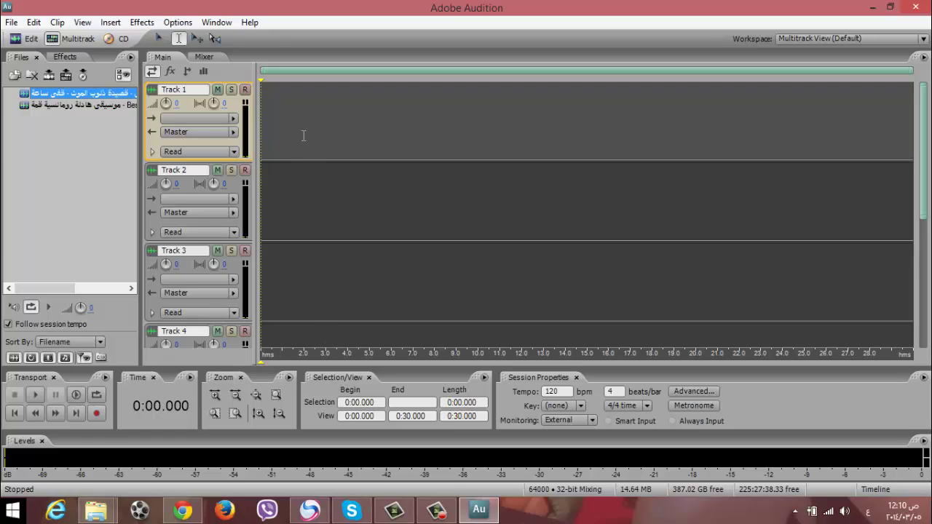
{"action": "left_click_drag", "start_coordinate": [319, 122], "coordinate": [376, 174]}
{"action": "left_click", "coordinate": [291, 198]}
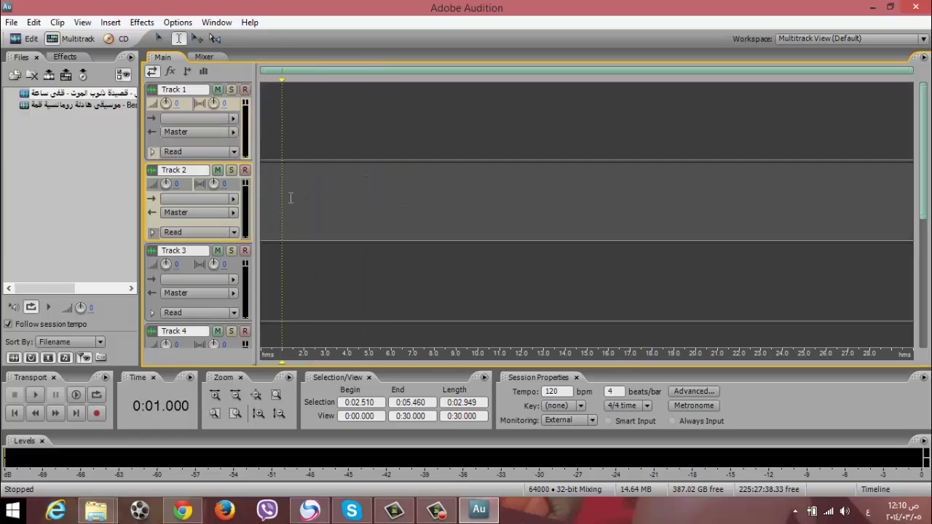
{"action": "left_click", "coordinate": [319, 273]}
{"action": "left_click", "coordinate": [311, 123]}
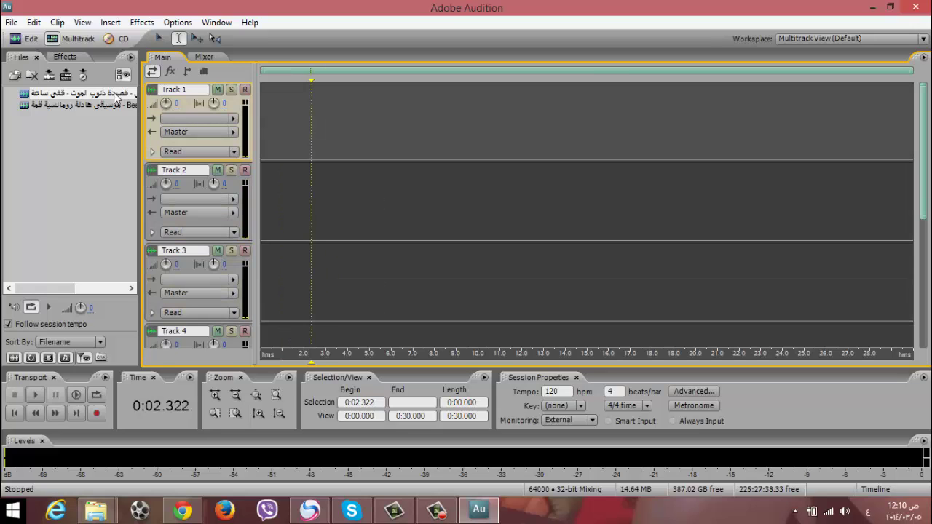
Insert the poem at the start of Track 1 and the relax music at the start of Track 2
{"action": "left_click", "coordinate": [96, 100]}
{"action": "left_click_drag", "start_coordinate": [64, 97], "coordinate": [261, 116]}
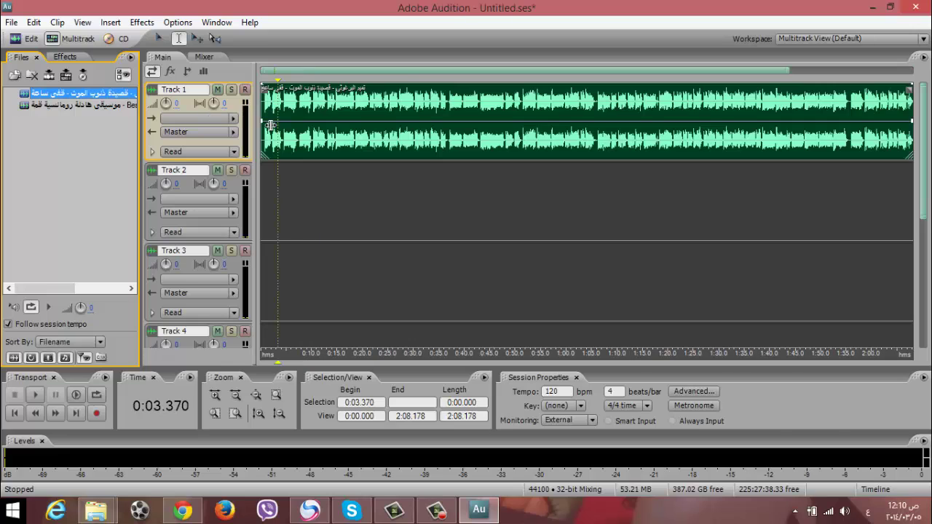
{"action": "left_click", "coordinate": [87, 105]}
{"action": "left_click_drag", "start_coordinate": [82, 106], "coordinate": [261, 192]}
Place the cursor at 0:10.000 in the poem clip and activate the Move/Copy Clip tool
{"action": "left_click", "coordinate": [311, 142]}
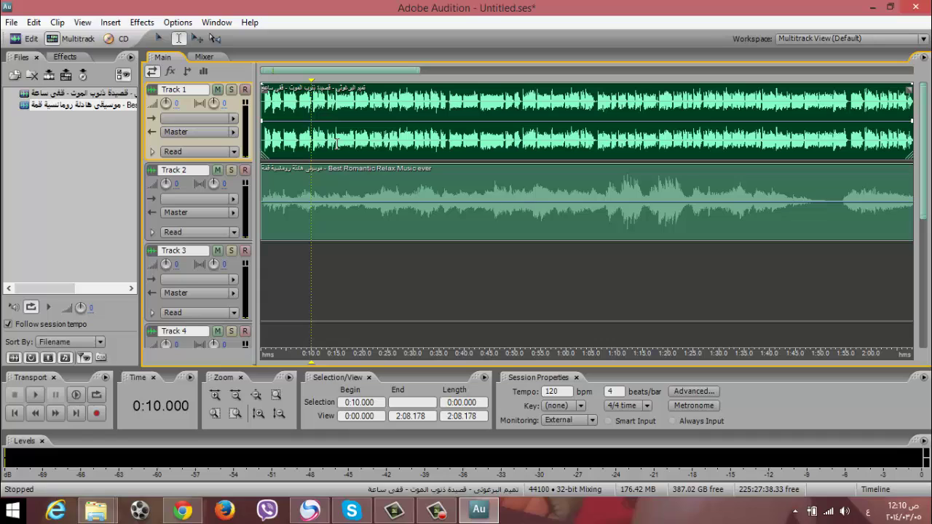
{"action": "key", "text": "r"}
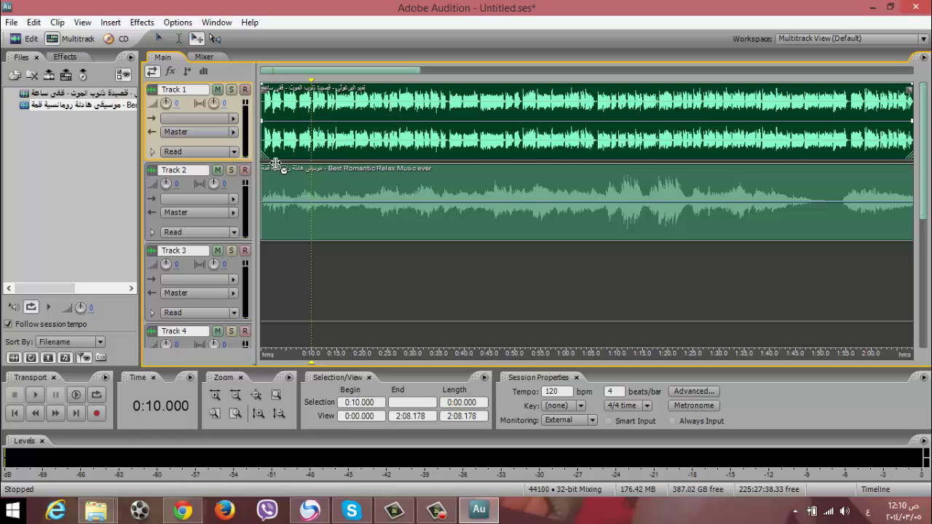
{"action": "left_click", "coordinate": [177, 39]}
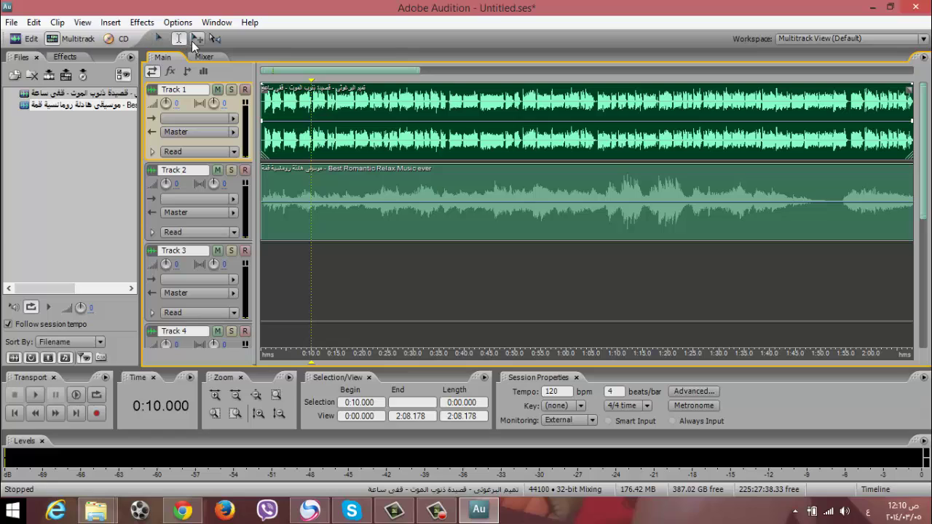
{"action": "left_click", "coordinate": [198, 40]}
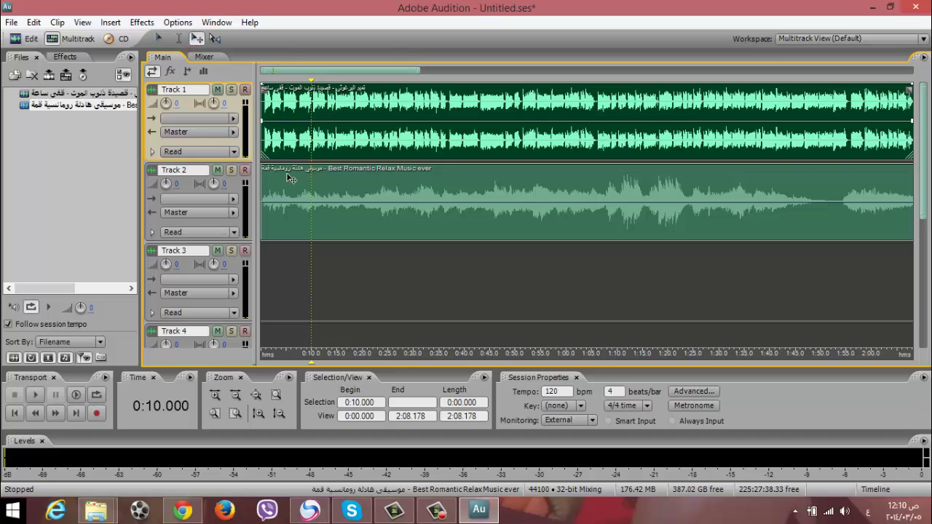
{"action": "mouse_move", "coordinate": [266, 156]}
{"action": "left_mouse_down"}
{"action": "mouse_move", "coordinate": [308, 157]}
{"action": "mouse_move", "coordinate": [266, 157]}
{"action": "mouse_move", "coordinate": [298, 165]}
{"action": "mouse_move", "coordinate": [265, 154]}
{"action": "left_mouse_up"}
{"action": "left_click", "coordinate": [300, 213]}
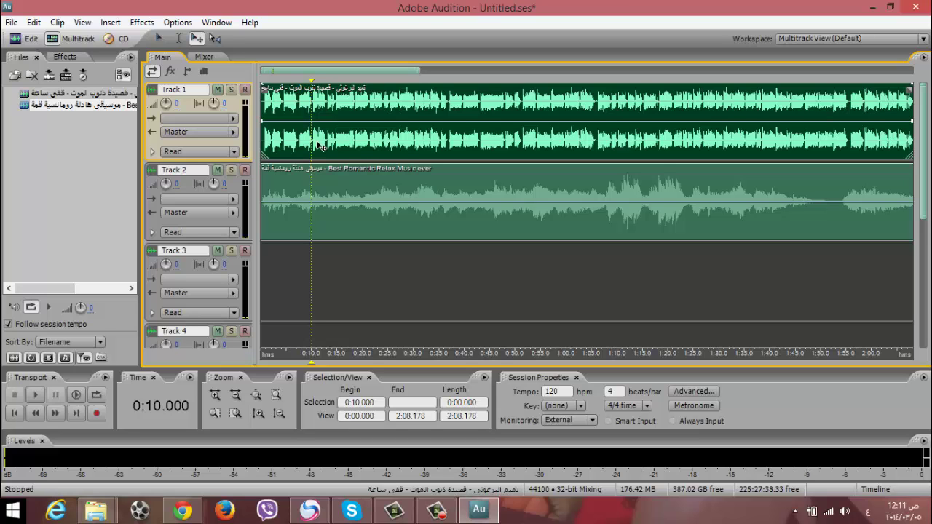
Return the cursor to the start of the session and play the opening seconds of poem and music together
{"action": "scroll", "coordinate": [321, 146], "scroll_direction": "up", "scroll_amount": 10}
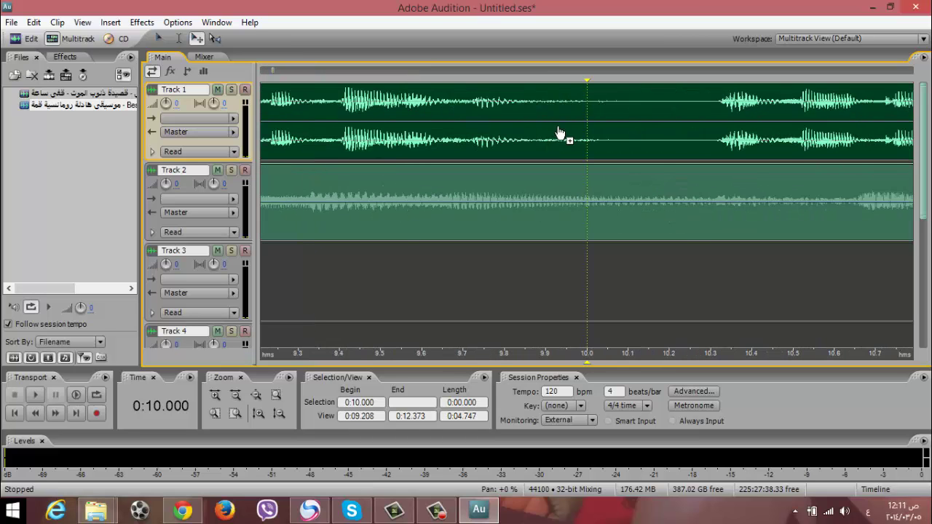
{"action": "scroll", "coordinate": [558, 133], "scroll_direction": "down", "scroll_amount": 4}
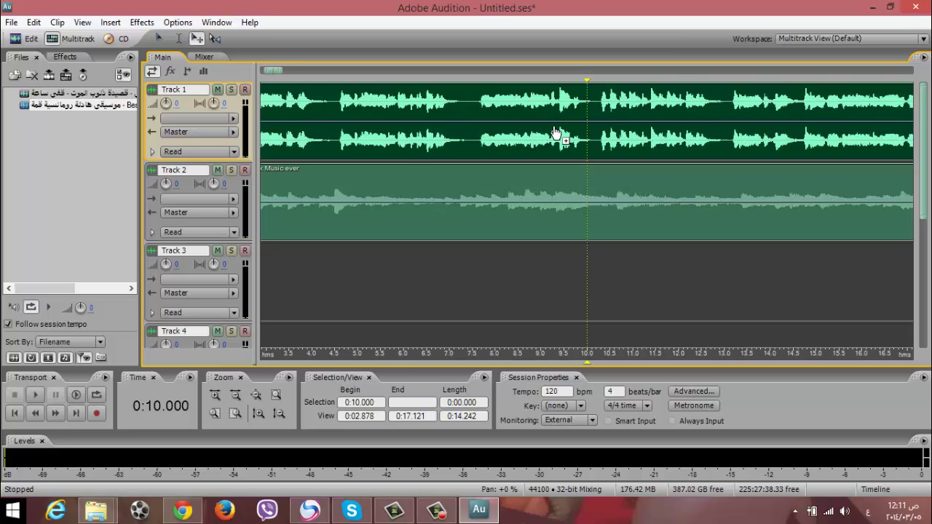
{"action": "scroll", "coordinate": [558, 134], "scroll_direction": "up", "scroll_amount": 5}
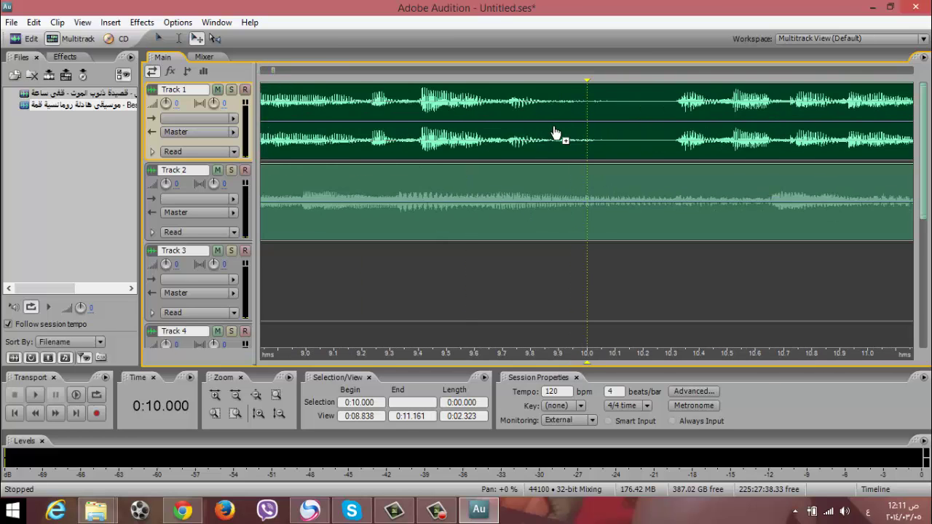
{"action": "scroll", "coordinate": [555, 133], "scroll_direction": "down", "scroll_amount": 11}
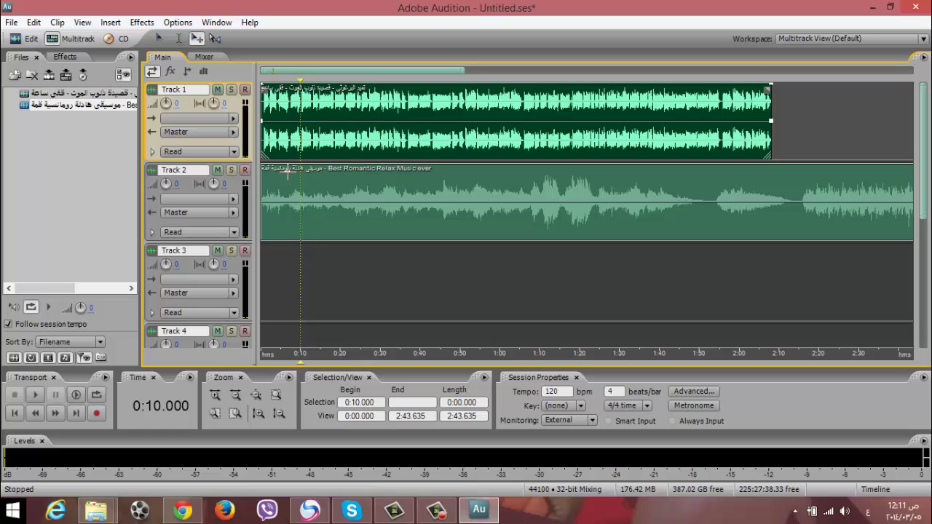
{"action": "left_click", "coordinate": [280, 87]}
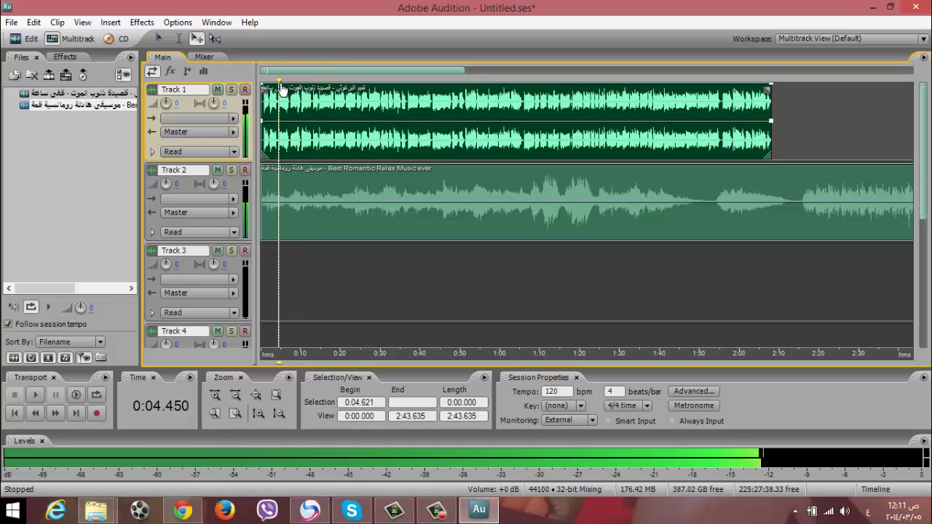
{"action": "key", "text": "Home"}
{"action": "key", "text": "space"}
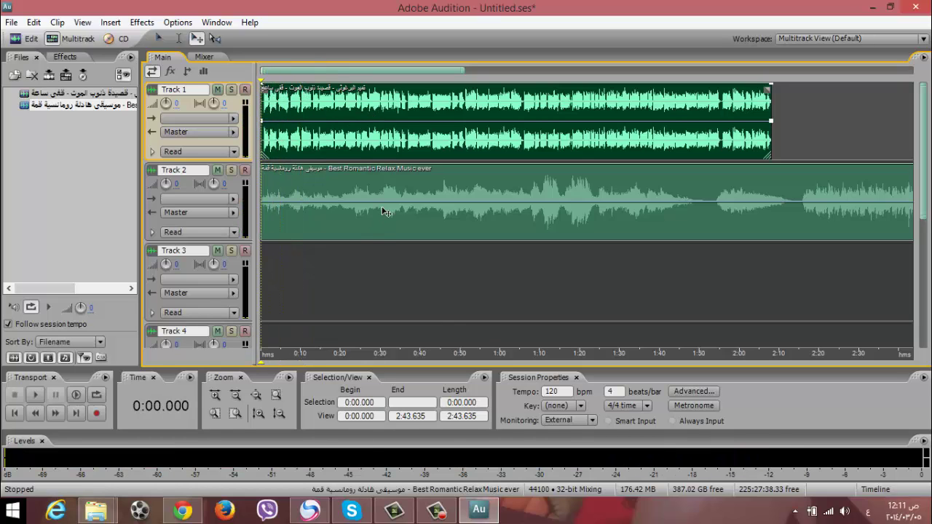
{"action": "key", "text": "space"}
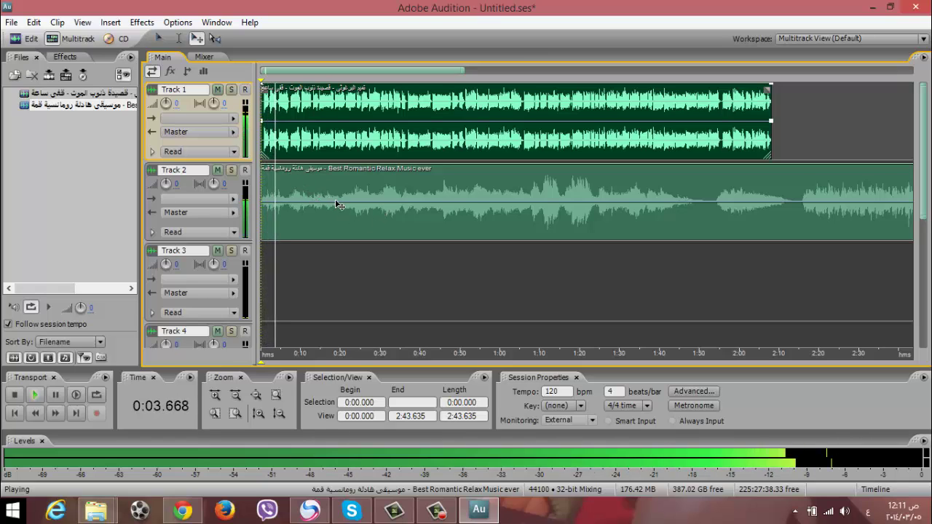
{"action": "key", "text": "space"}
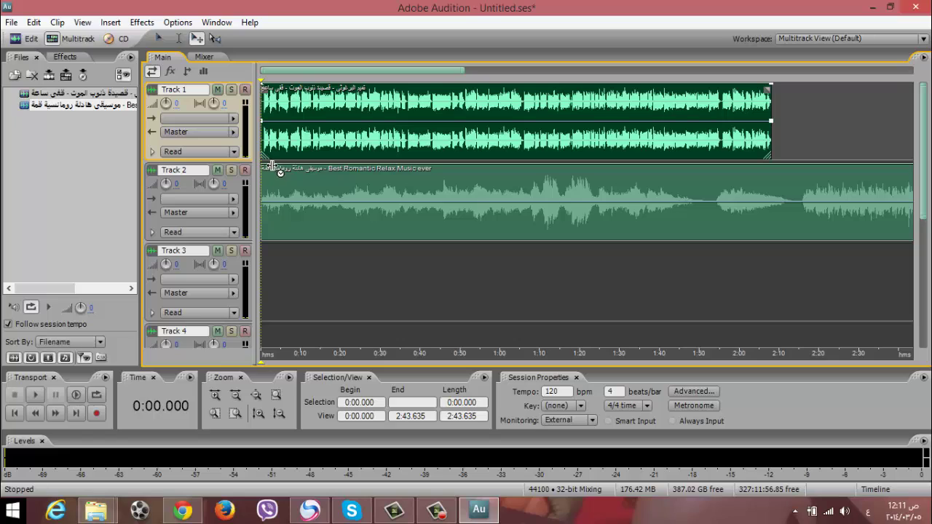
Move the poem clip on Track 1 so that it starts at about 0:20, after a musical introduction
{"action": "left_click", "coordinate": [198, 40]}
{"action": "left_click_drag", "start_coordinate": [273, 164], "coordinate": [346, 158]}
{"action": "left_click", "coordinate": [378, 190]}
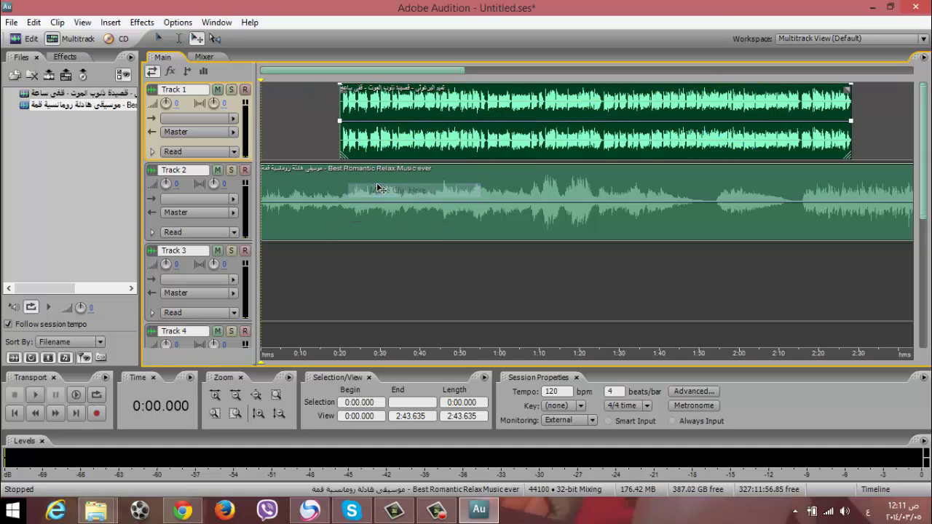
Play the mix from 0:15.576 with the Time Selection tool active, to hear the poem enter over the music
{"action": "key", "text": "t"}
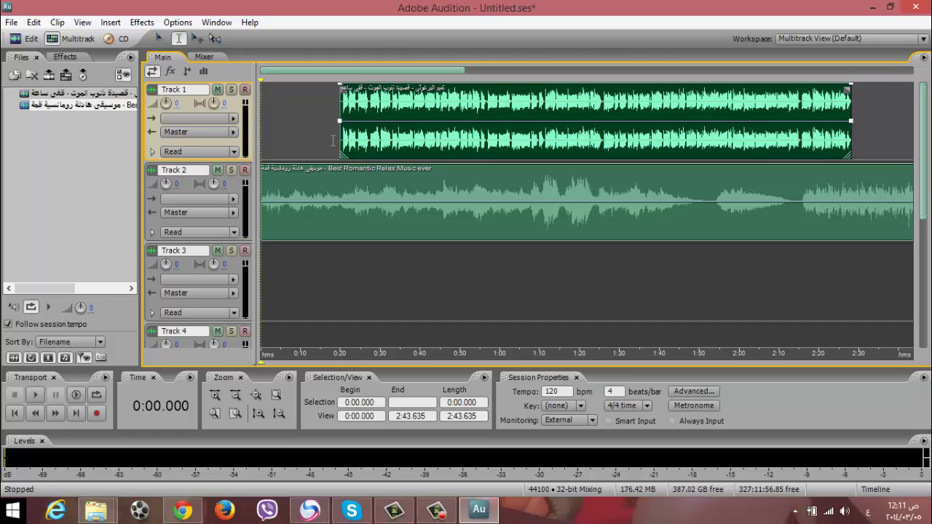
{"action": "left_click", "coordinate": [329, 131]}
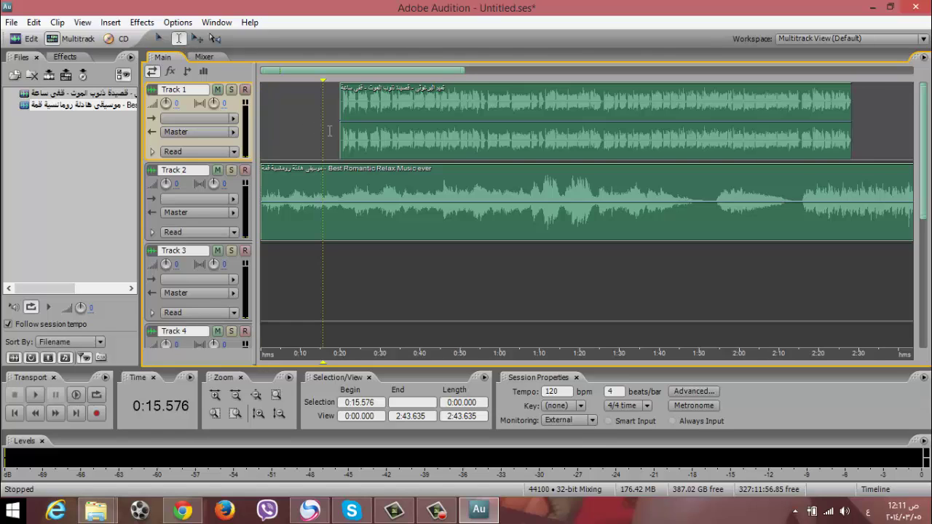
{"action": "key", "text": "space"}
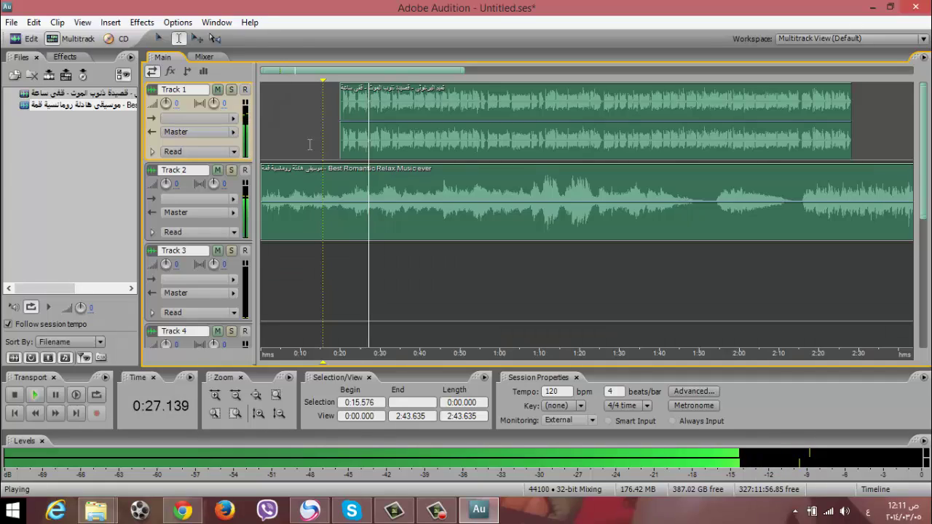
Lower Track 2's volume to -15 while playing the mix from 0:17.116, so the music sits beneath the poem
{"action": "key", "text": "space"}
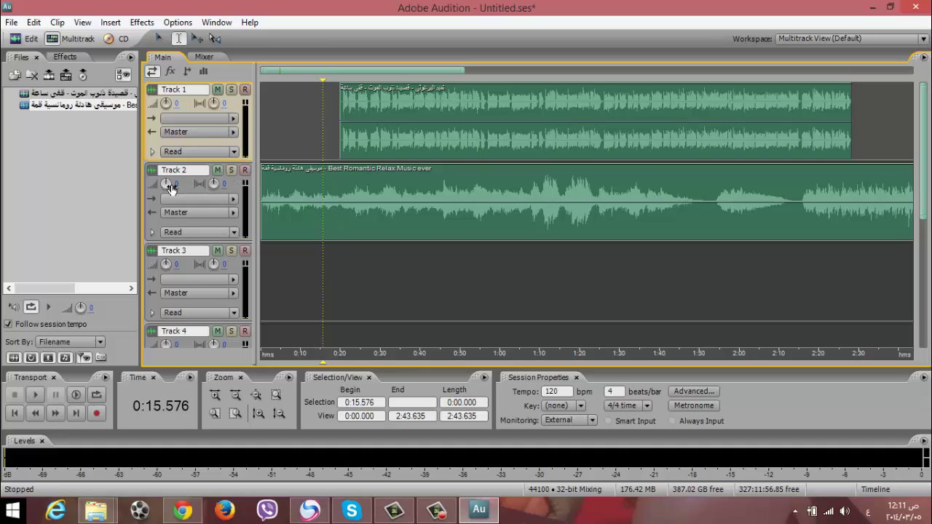
{"action": "mouse_move", "coordinate": [167, 185]}
{"action": "left_click_drag", "start_coordinate": [173, 190], "coordinate": [172, 191]}
{"action": "key", "text": "space"}
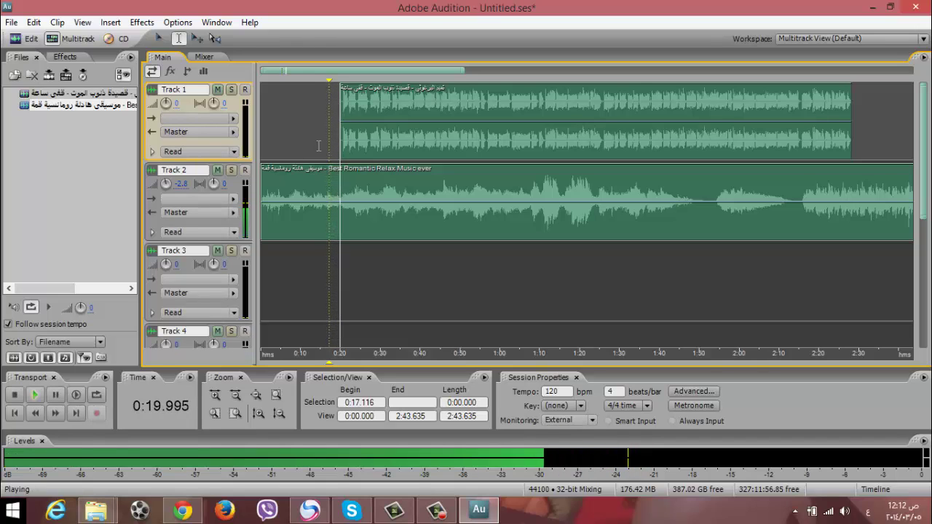
{"action": "left_click_drag", "start_coordinate": [166, 184], "coordinate": [169, 200]}
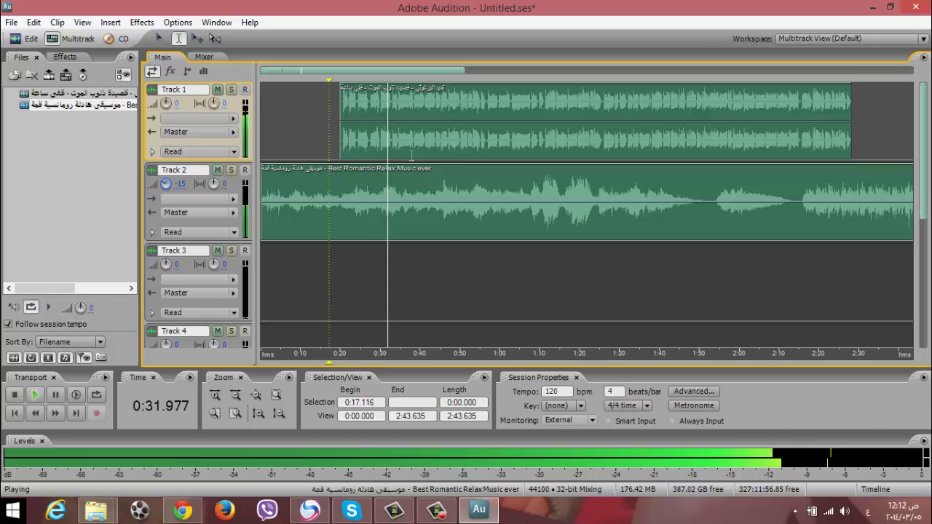
{"action": "key", "text": "space"}
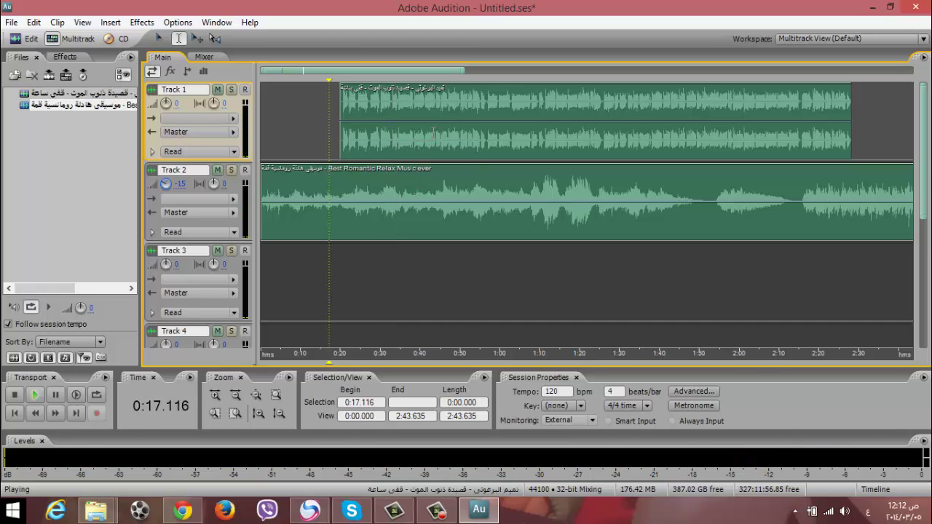
Select the span from 0:57.169 to 1:04.016 in the Track 1 poem clip and delete it
{"action": "left_click", "coordinate": [432, 122]}
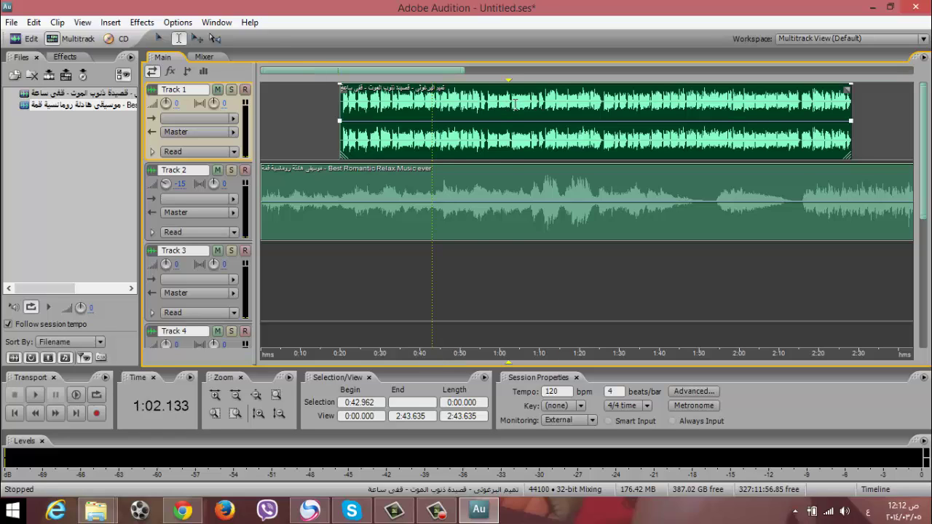
{"action": "mouse_move", "coordinate": [508, 104]}
{"action": "left_mouse_down"}
{"action": "mouse_move", "coordinate": [487, 106]}
{"action": "mouse_move", "coordinate": [506, 106]}
{"action": "mouse_move", "coordinate": [495, 116]}
{"action": "left_mouse_up"}
{"action": "left_click", "coordinate": [510, 108]}
{"action": "left_click", "coordinate": [506, 111]}
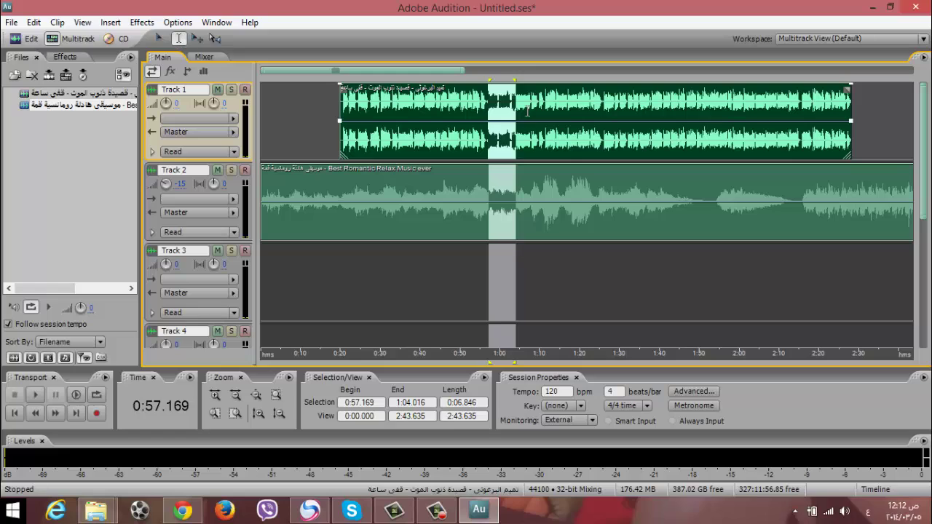
{"action": "left_click", "coordinate": [517, 108]}
{"action": "left_click_drag", "start_coordinate": [515, 103], "coordinate": [494, 114]}
{"action": "key", "text": "Delete"}
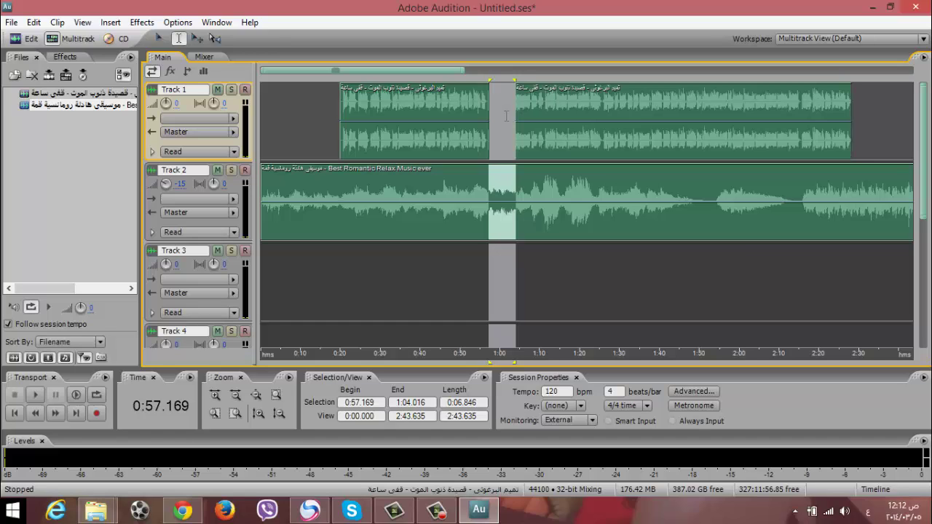
Play the mix from 0:50.000 and across the gap between the two poem clips on Track 1
{"action": "left_click", "coordinate": [529, 131]}
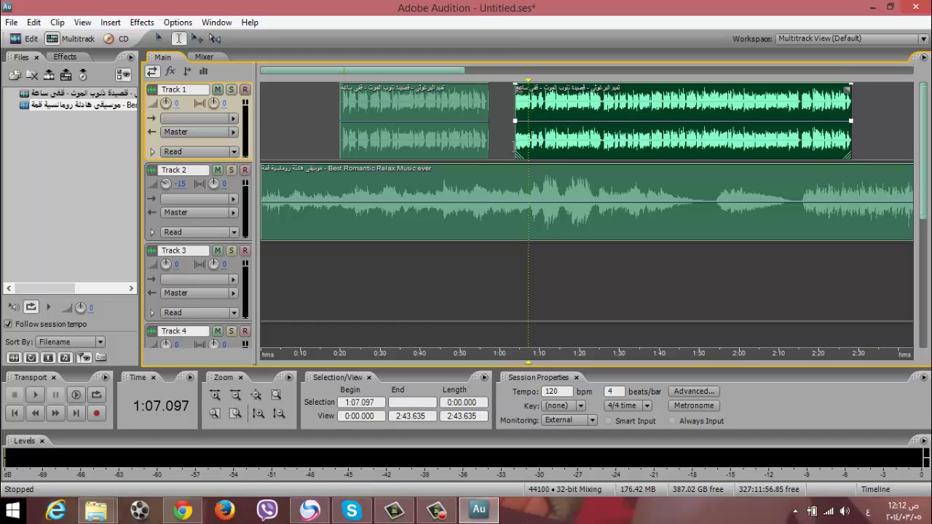
{"action": "left_click", "coordinate": [460, 144]}
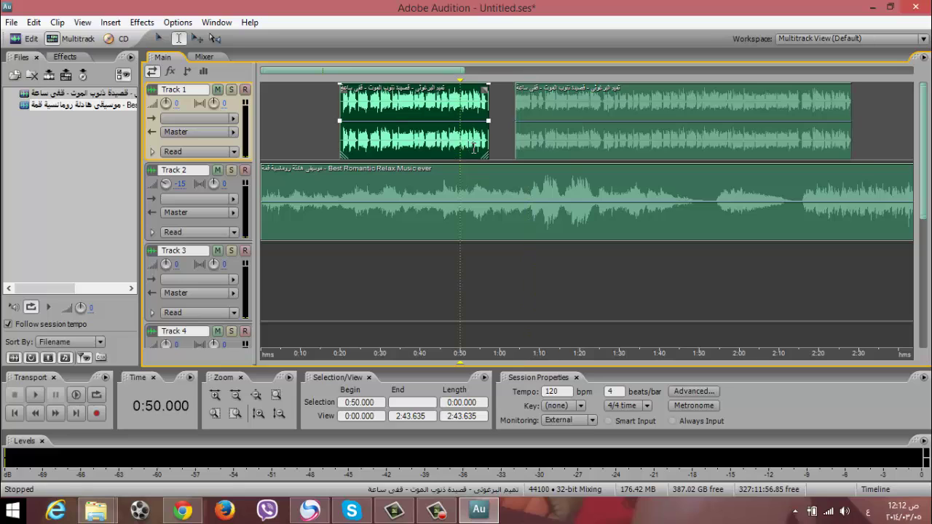
{"action": "key", "text": "space"}
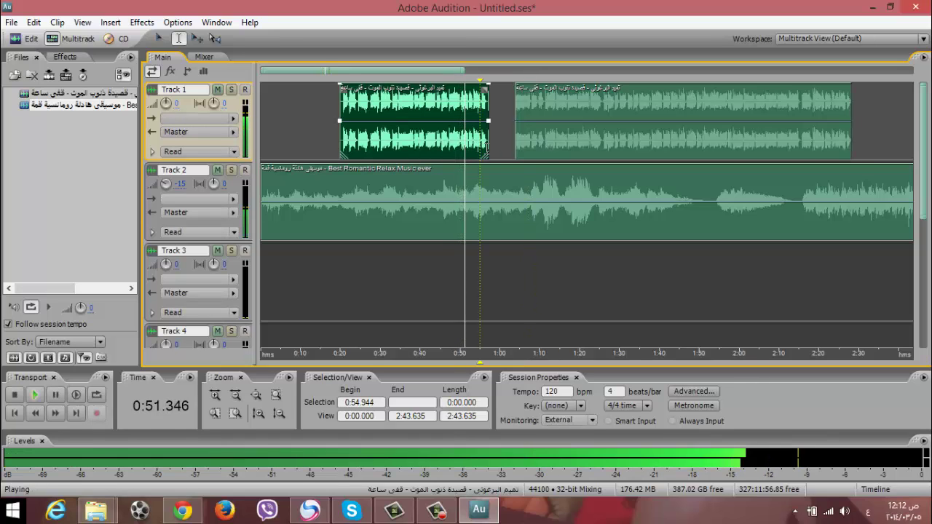
{"action": "left_click", "coordinate": [480, 145]}
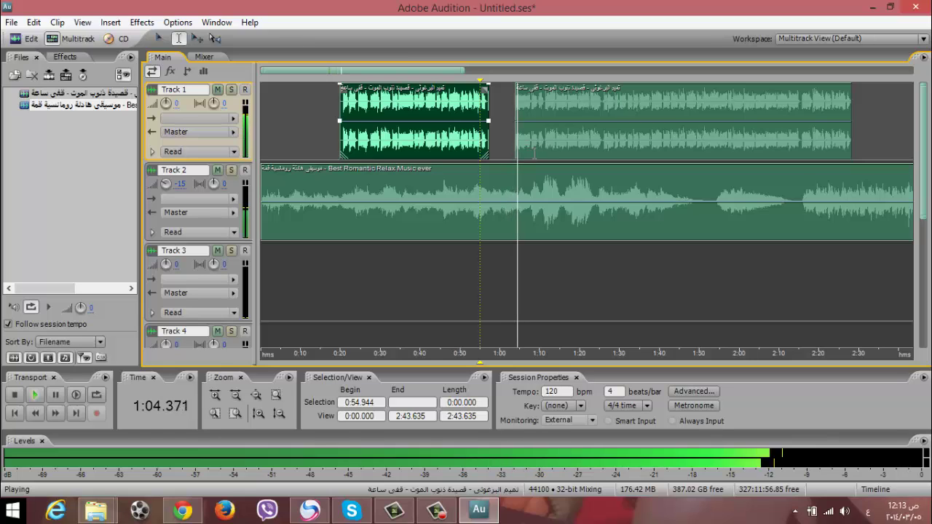
{"action": "key", "text": "space"}
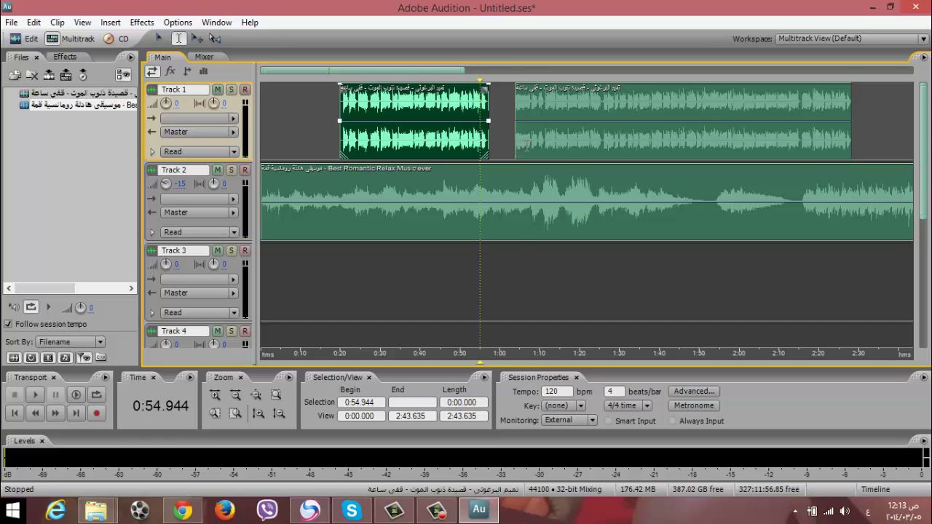
Apply Fade In to the second poem clip's source file from 1:04.016 to 1:07.610 and return to the multitrack session
{"action": "left_click_drag", "start_coordinate": [522, 145], "coordinate": [515, 145]}
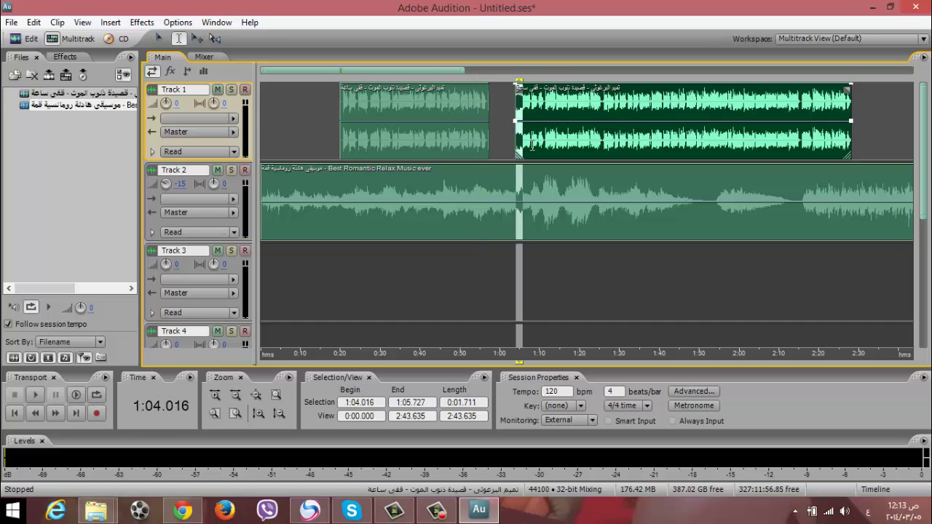
{"action": "left_click", "coordinate": [525, 146]}
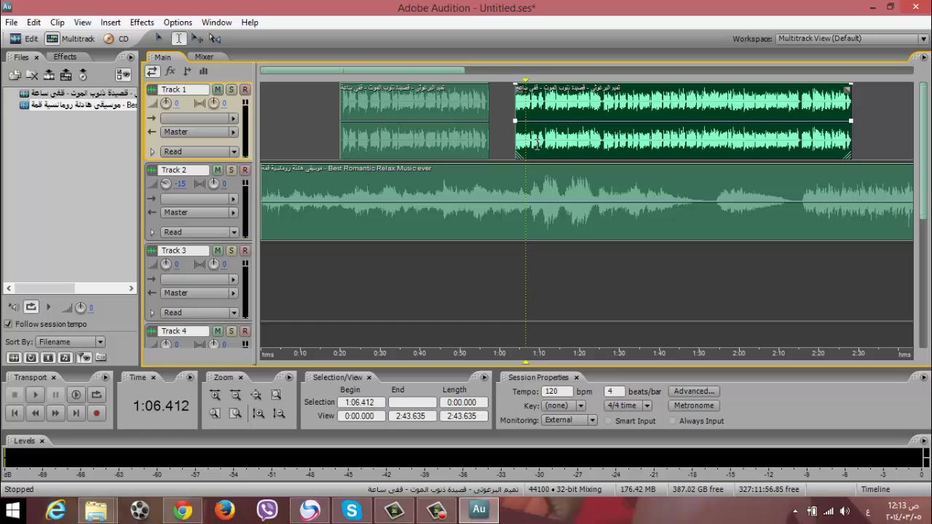
{"action": "left_click_drag", "start_coordinate": [530, 145], "coordinate": [516, 145]}
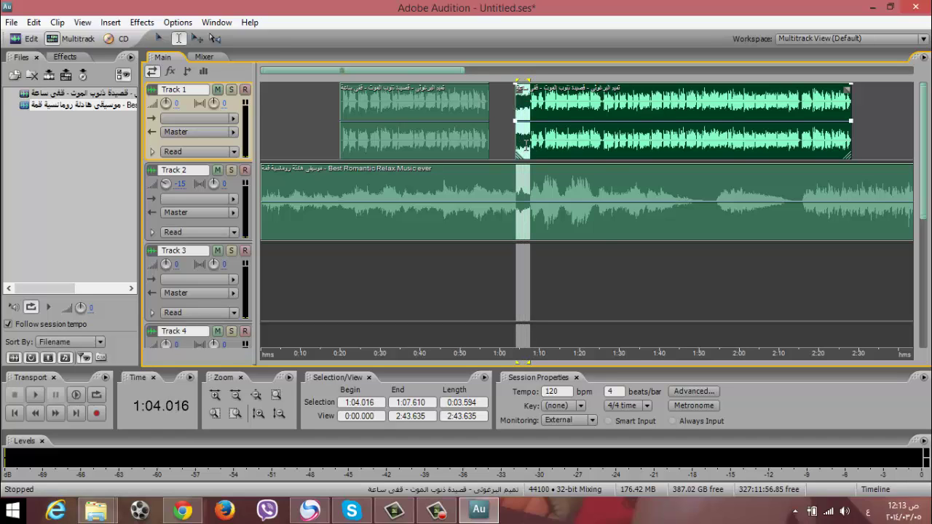
{"action": "key", "text": "equal"}
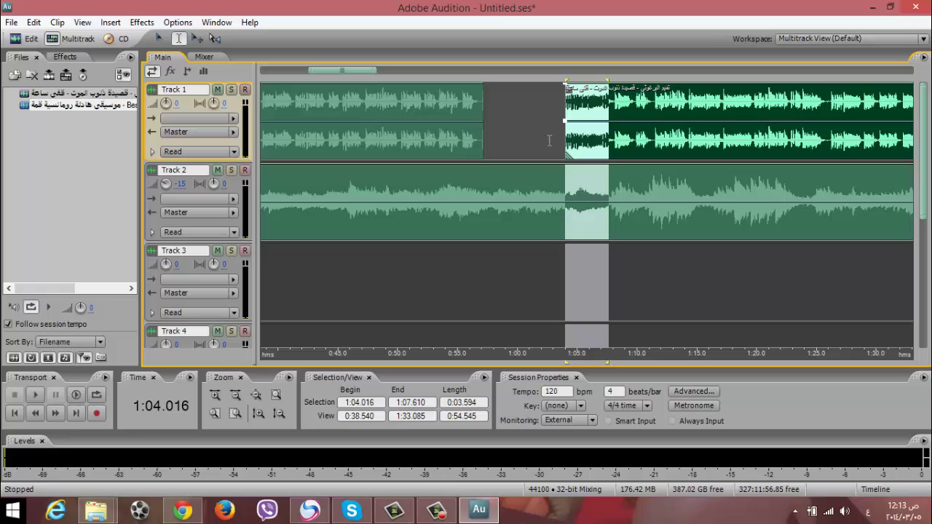
{"action": "right_click", "coordinate": [580, 108]}
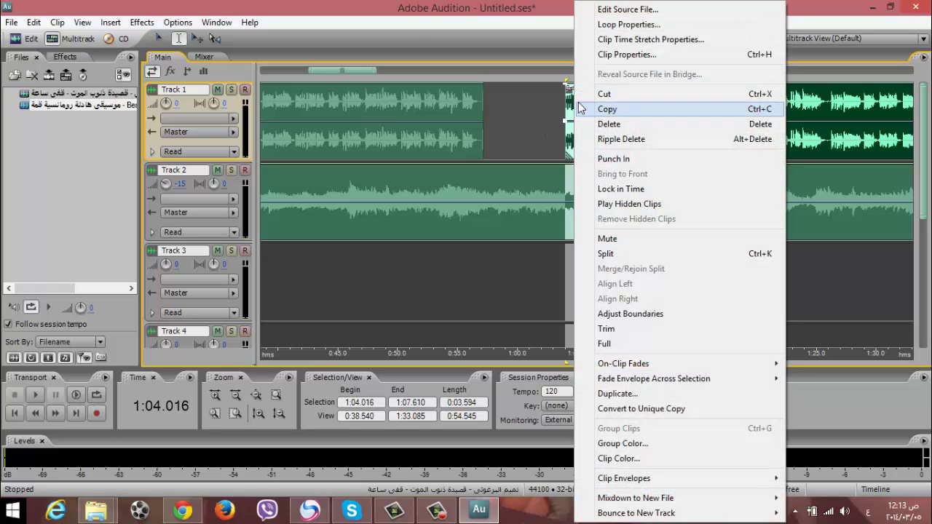
{"action": "left_click", "coordinate": [616, 9]}
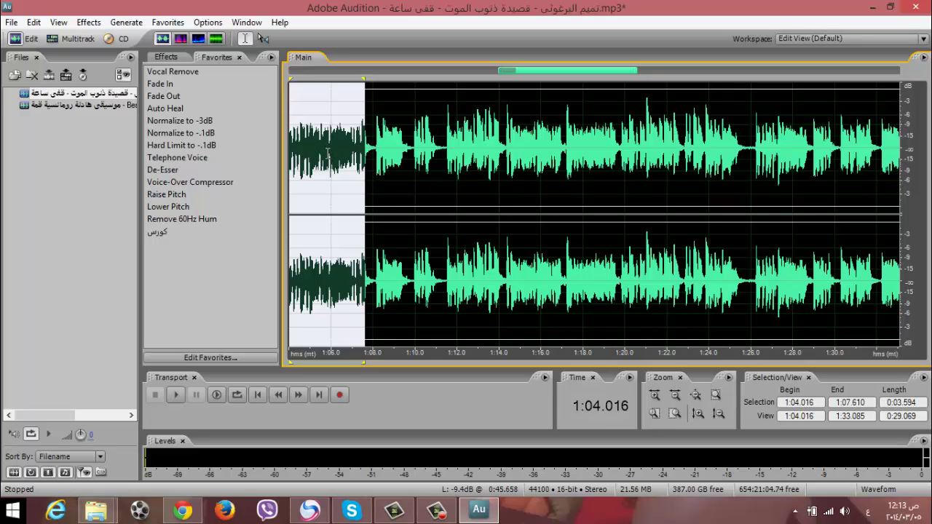
{"action": "left_click", "coordinate": [159, 85]}
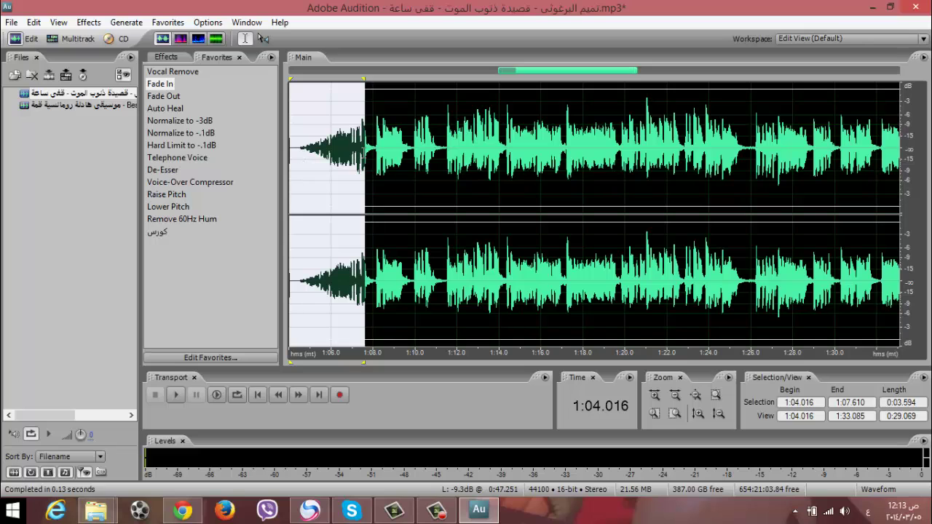
{"action": "left_click", "coordinate": [56, 39]}
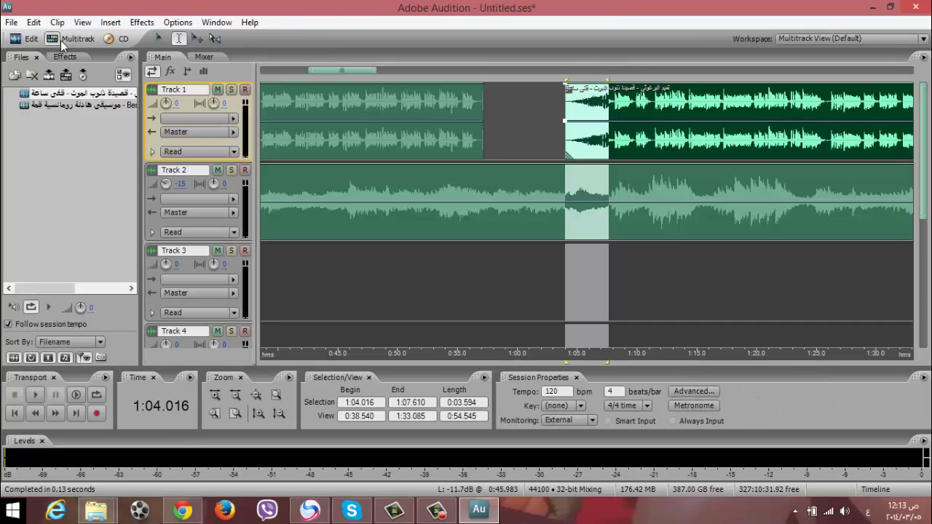
Play the mix from 1:02.846 to hear the second poem clip fade in
{"action": "left_click", "coordinate": [551, 121]}
{"action": "key", "text": "space"}
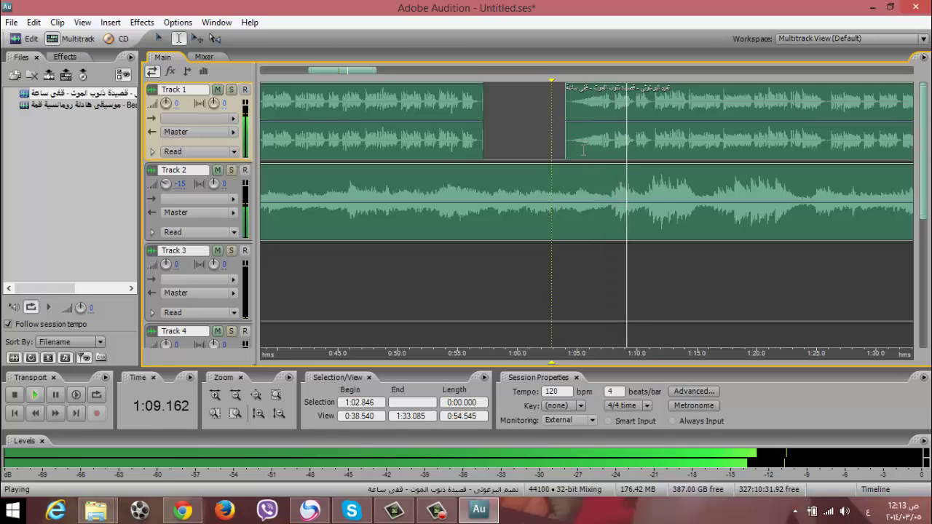
{"action": "key", "text": "space"}
Move the second poem clip earlier on Track 1 so that it starts at 0:57.169, directly against the first clip's end
{"action": "left_click", "coordinate": [582, 146]}
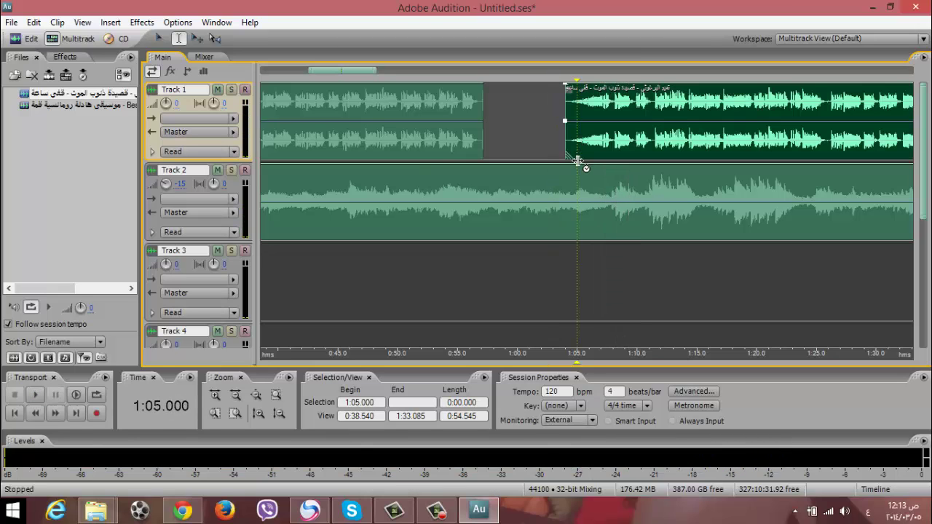
{"action": "left_click", "coordinate": [195, 39]}
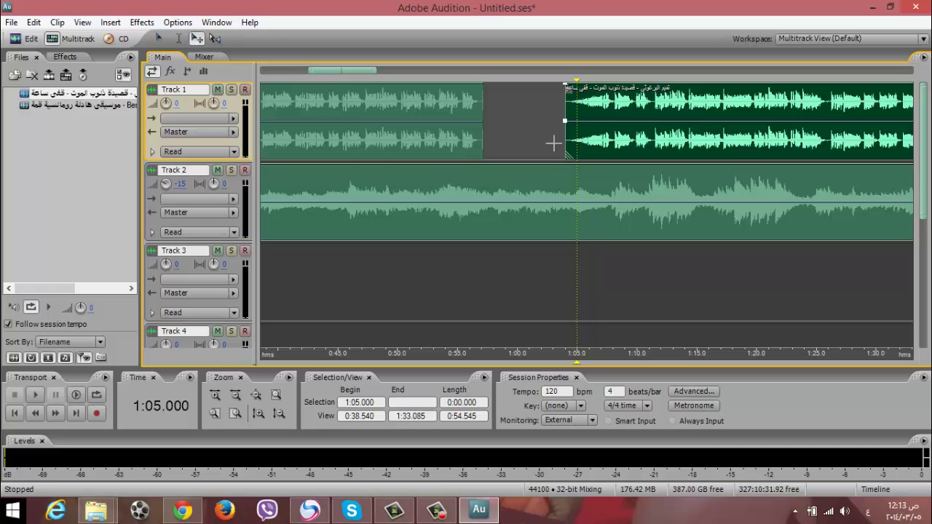
{"action": "left_click_drag", "start_coordinate": [575, 160], "coordinate": [487, 159]}
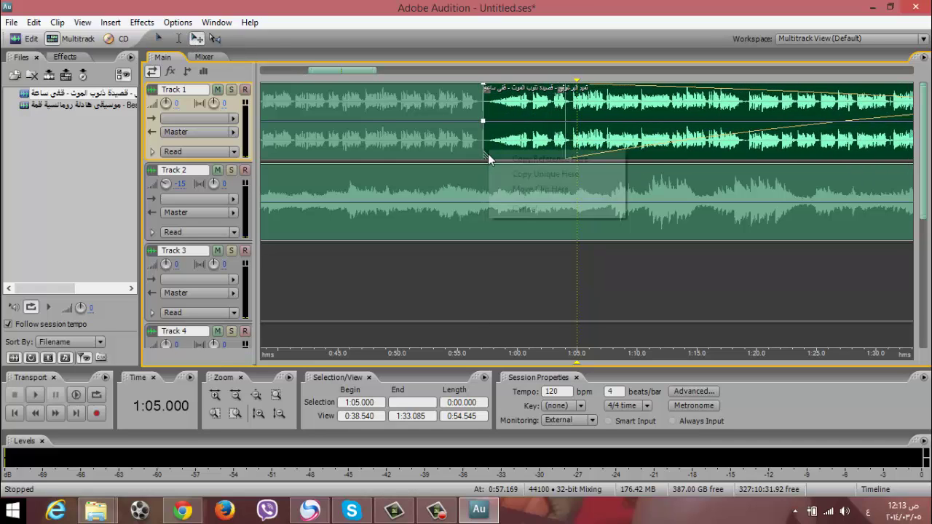
{"action": "left_click", "coordinate": [527, 191]}
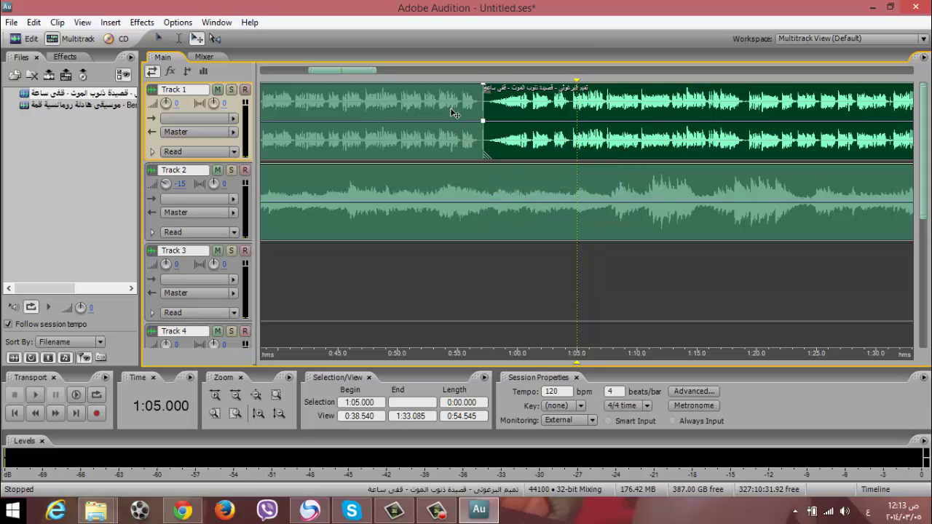
Play the mix from 0:55.000 with the Time Selection tool active, to hear the join between the two poem clips
{"action": "key", "text": "t"}
{"action": "left_click", "coordinate": [457, 115]}
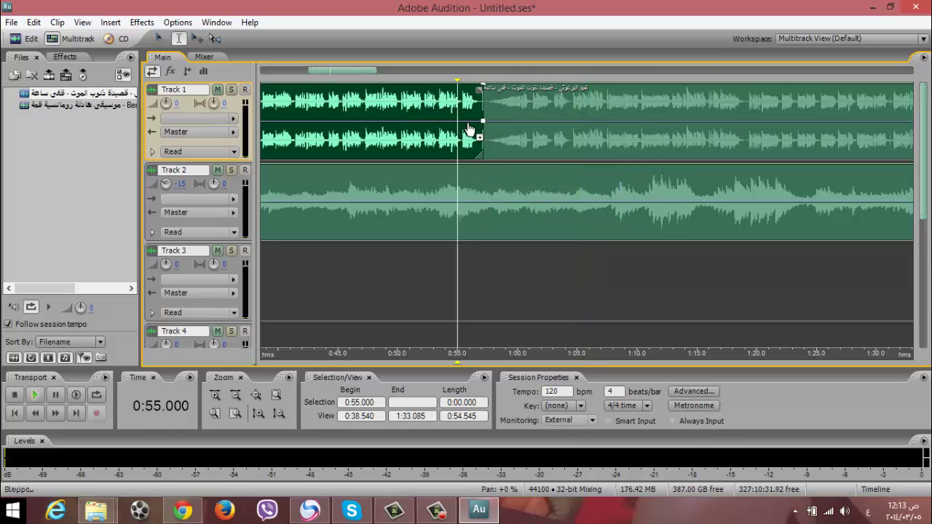
{"action": "key", "text": "space"}
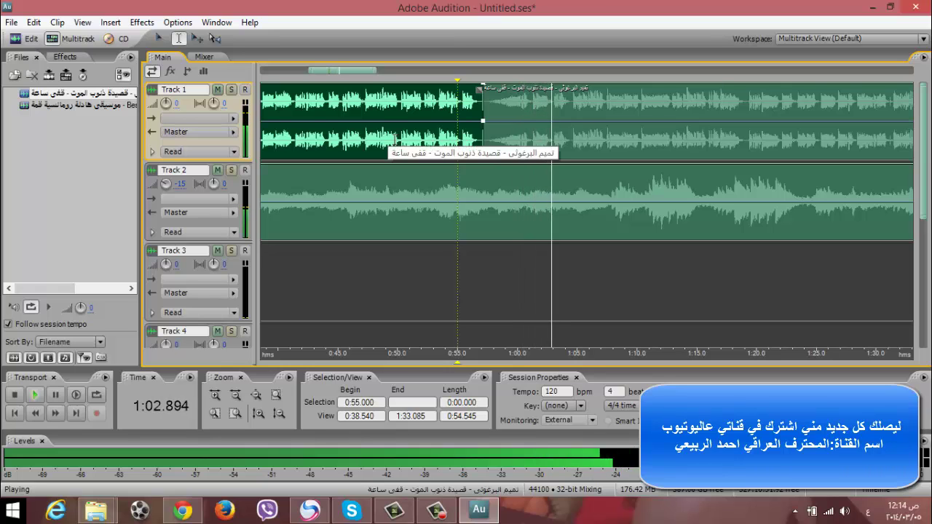
{"action": "key", "text": "space"}
Place the cursor at 0:16.000, before the poem begins, and open the Audio Mix Down export for the session
{"action": "left_click_drag", "start_coordinate": [333, 78], "coordinate": [273, 80]}
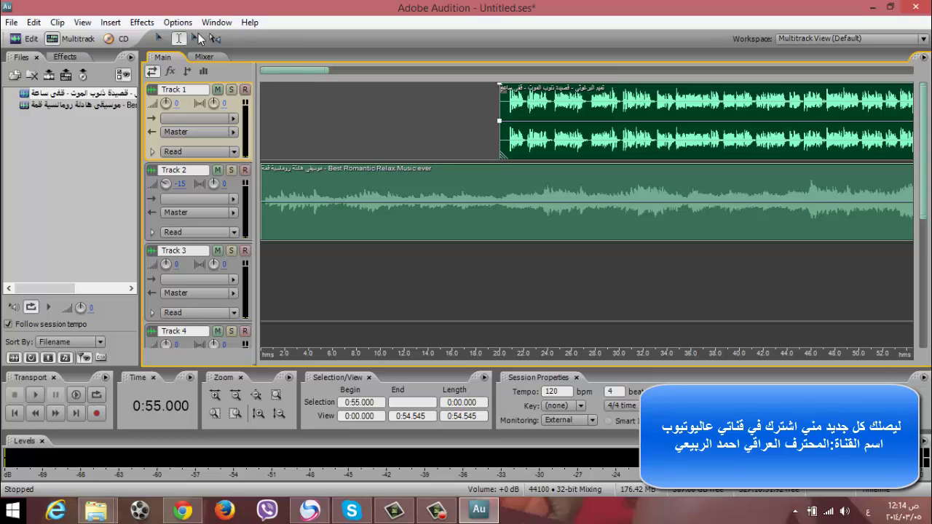
{"action": "left_click", "coordinate": [372, 133]}
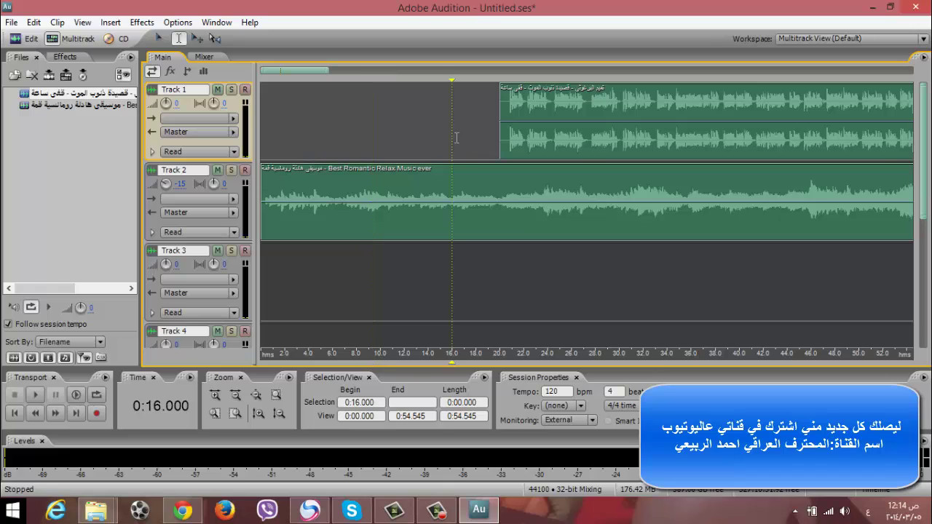
{"action": "left_click", "coordinate": [11, 23]}
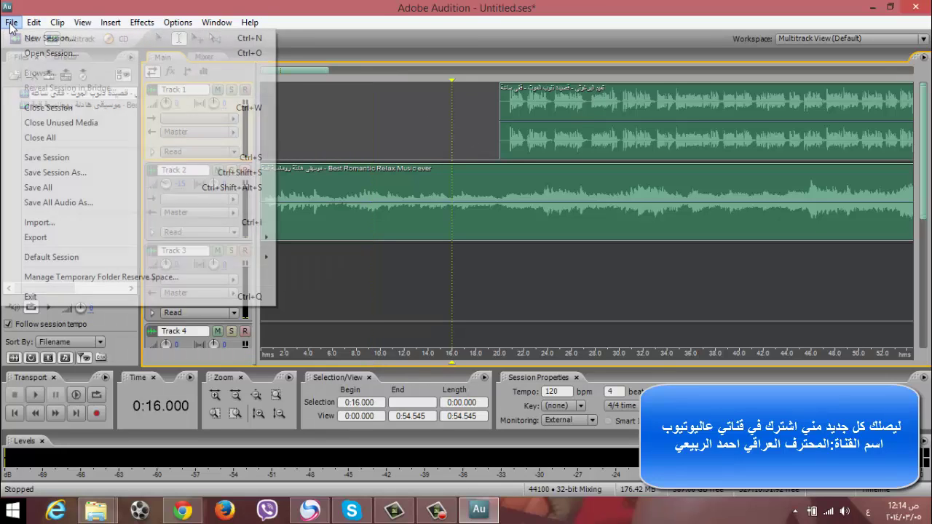
{"action": "mouse_move", "coordinate": [113, 239]}
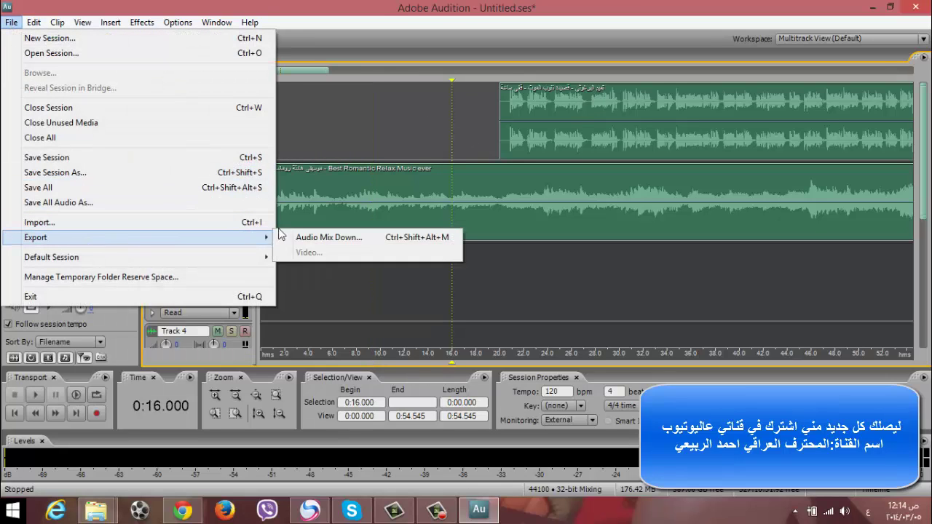
{"action": "left_click", "coordinate": [316, 238]}
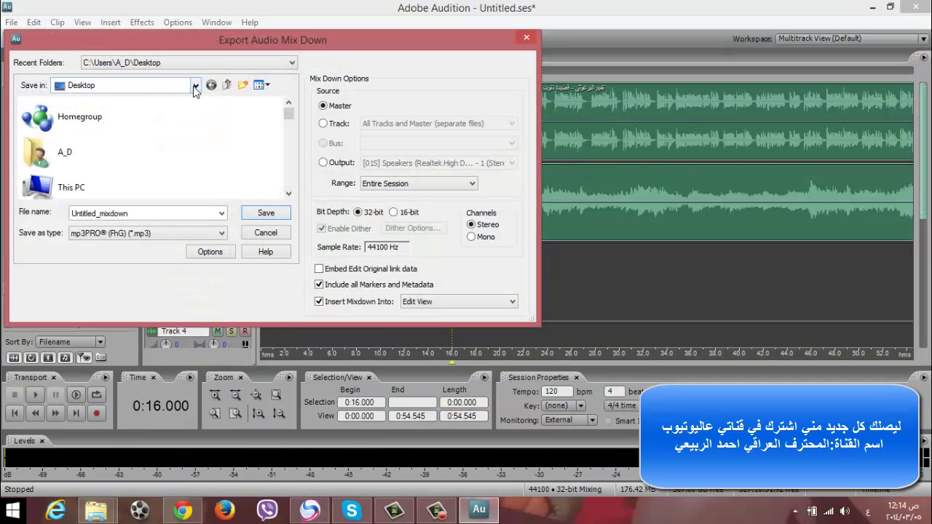
Review the file formats offered for the mixdown, keeping mp3PRO (FhG) (*.mp3) as the save type
{"action": "left_click", "coordinate": [222, 234]}
{"action": "left_click", "coordinate": [223, 236]}
{"action": "left_click", "coordinate": [203, 234]}
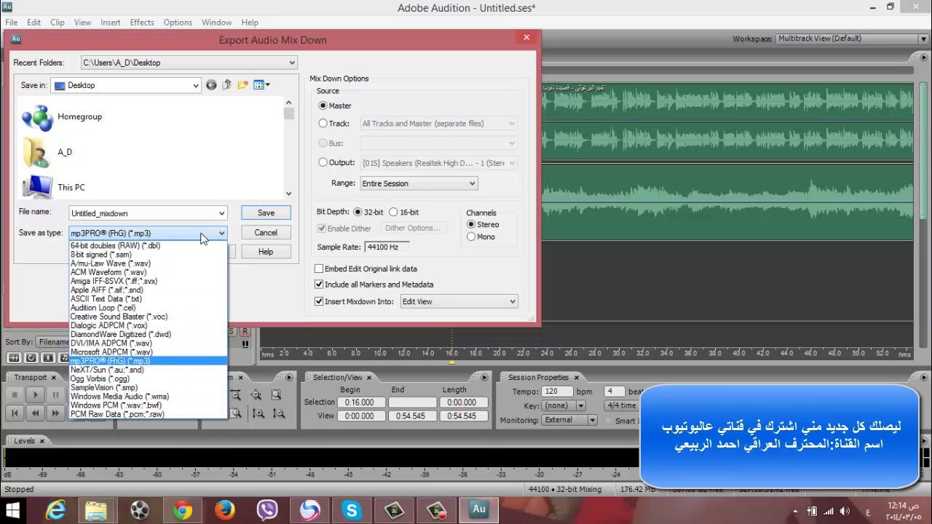
{"action": "left_click", "coordinate": [202, 234]}
{"action": "left_click", "coordinate": [223, 233]}
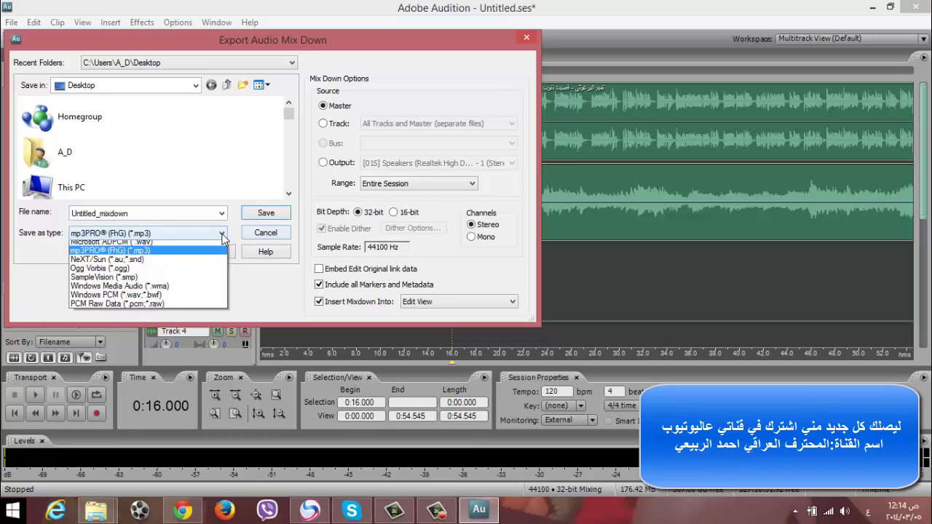
{"action": "left_click", "coordinate": [219, 233]}
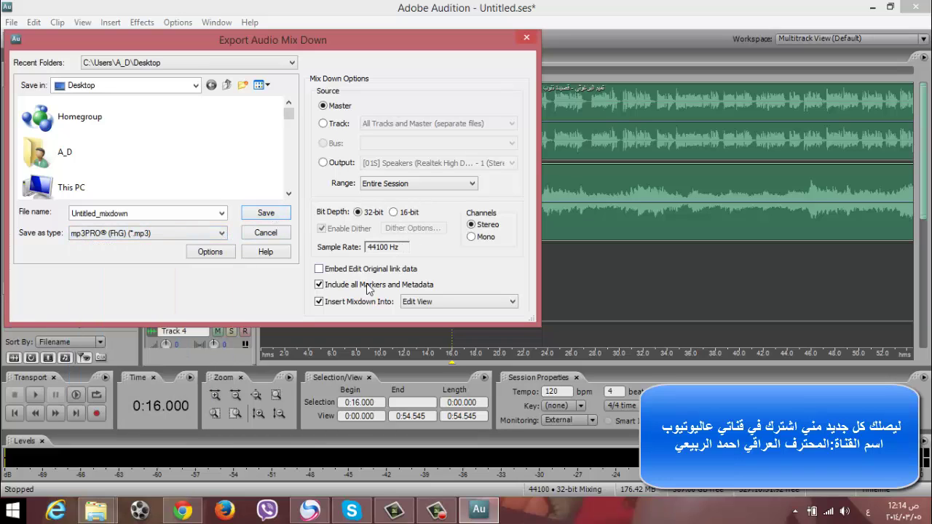
Set the MP3 encoder to constant bitrate at 320 Kbps, 44100 Hz, Stereo (8.8:1) for the mixdown
{"action": "left_click", "coordinate": [214, 253]}
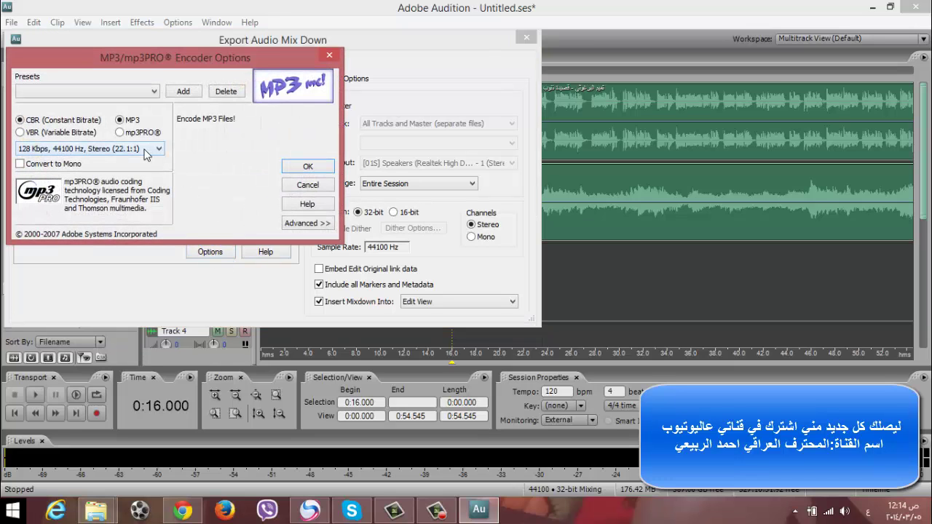
{"action": "left_click", "coordinate": [37, 151]}
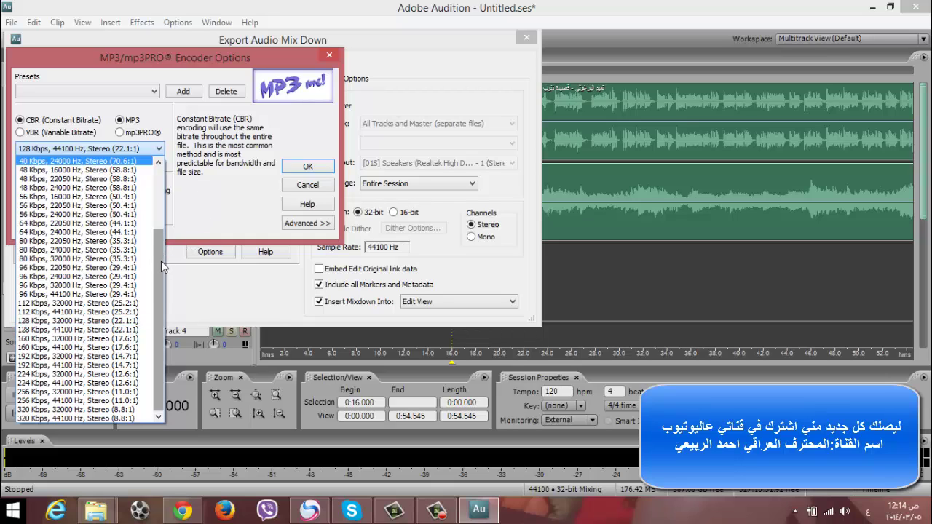
{"action": "left_click", "coordinate": [80, 418]}
{"action": "left_click", "coordinate": [308, 166]}
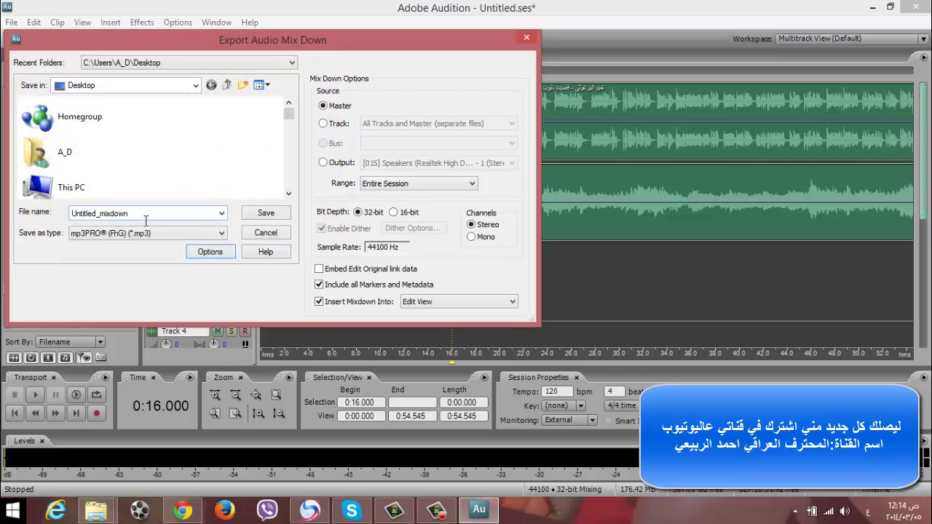
Export the mixdown into the adobe folder on the Desktop under the file name 1
{"action": "left_click_drag", "start_coordinate": [290, 118], "coordinate": [290, 134]}
{"action": "left_click", "coordinate": [80, 159]}
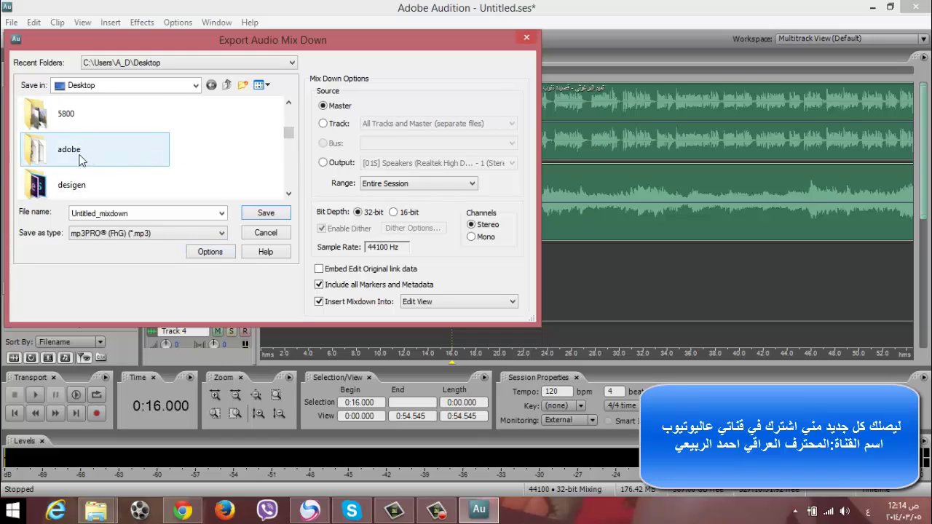
{"action": "double_click", "coordinate": [80, 157]}
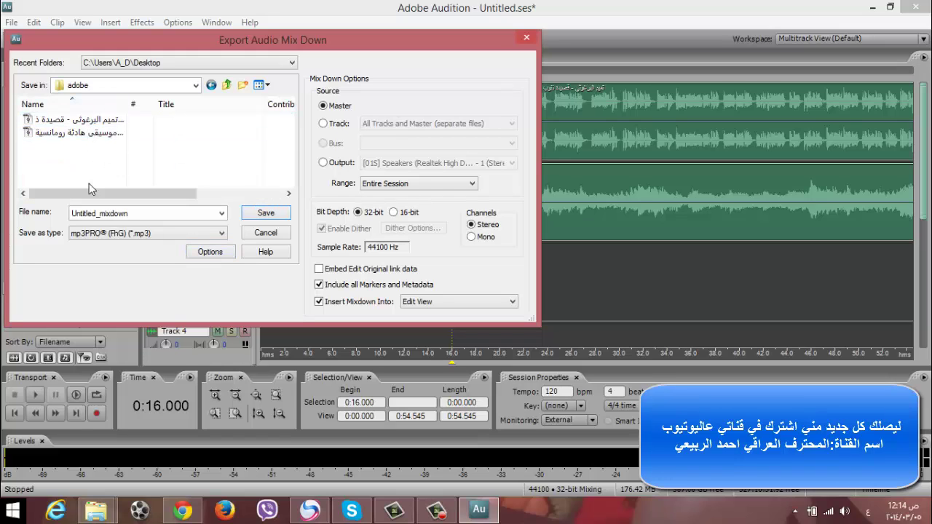
{"action": "double_click", "coordinate": [145, 215]}
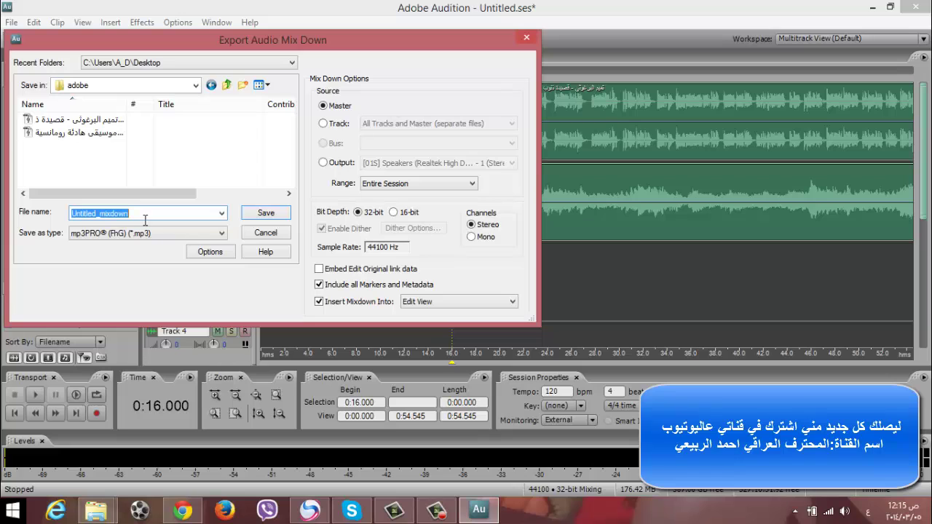
{"action": "type", "text": "1"}
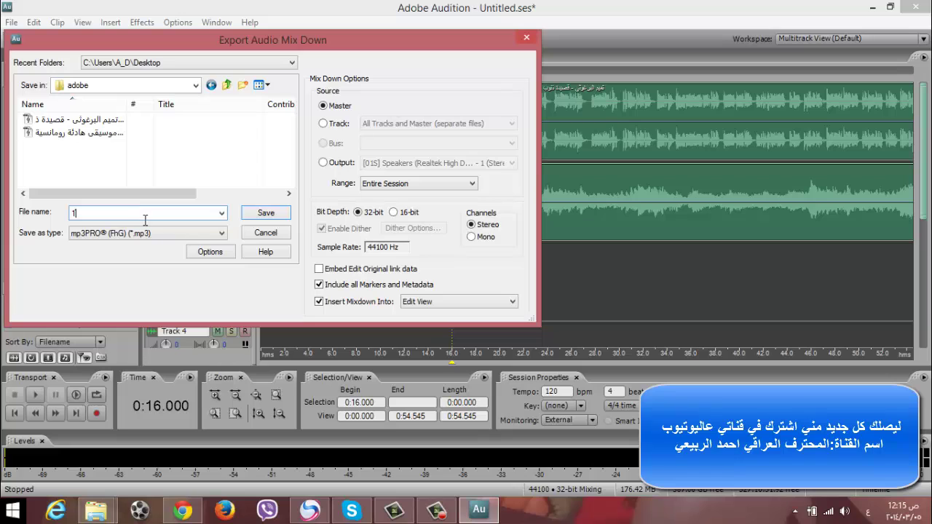
{"action": "left_click", "coordinate": [266, 213]}
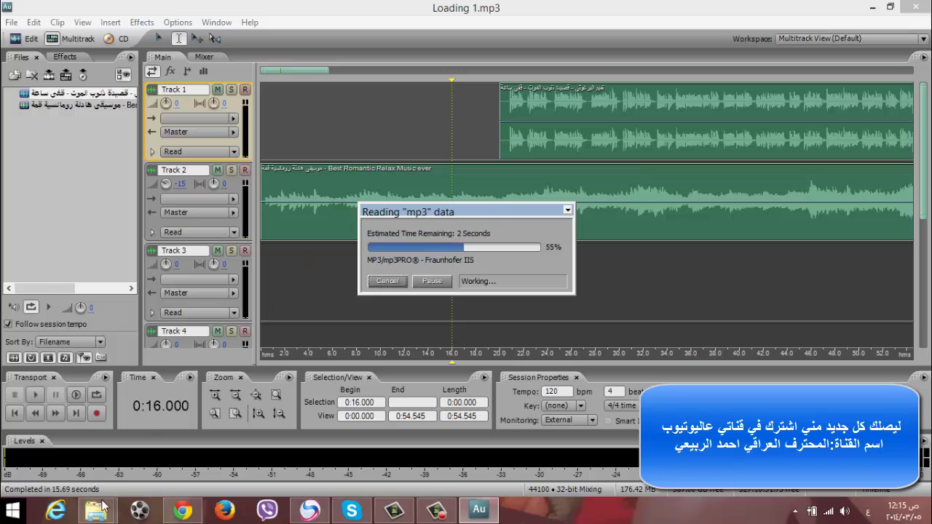
Play the exported file 1 from the adobe folder in File Explorer, skip ahead in the track, and close the player
{"action": "mouse_move", "coordinate": [96, 509]}
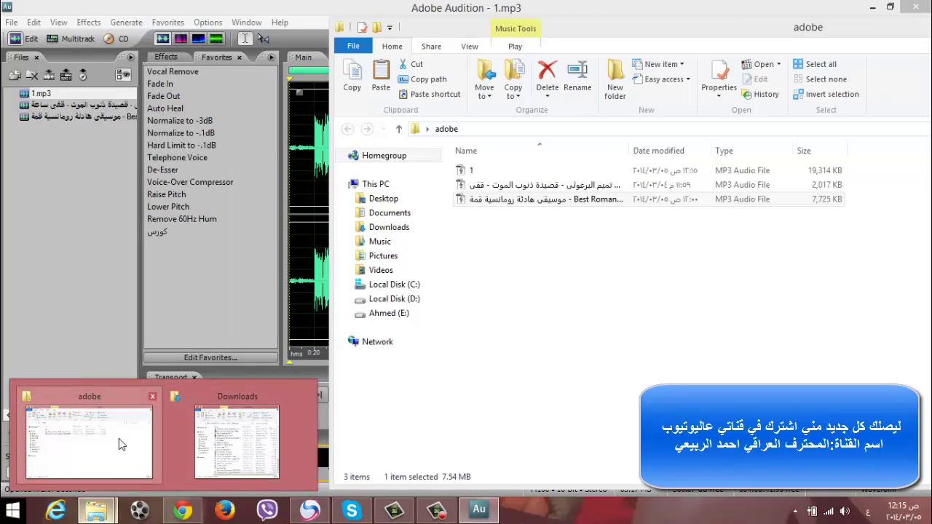
{"action": "left_click", "coordinate": [118, 438]}
{"action": "left_click_drag", "start_coordinate": [483, 248], "coordinate": [485, 172]}
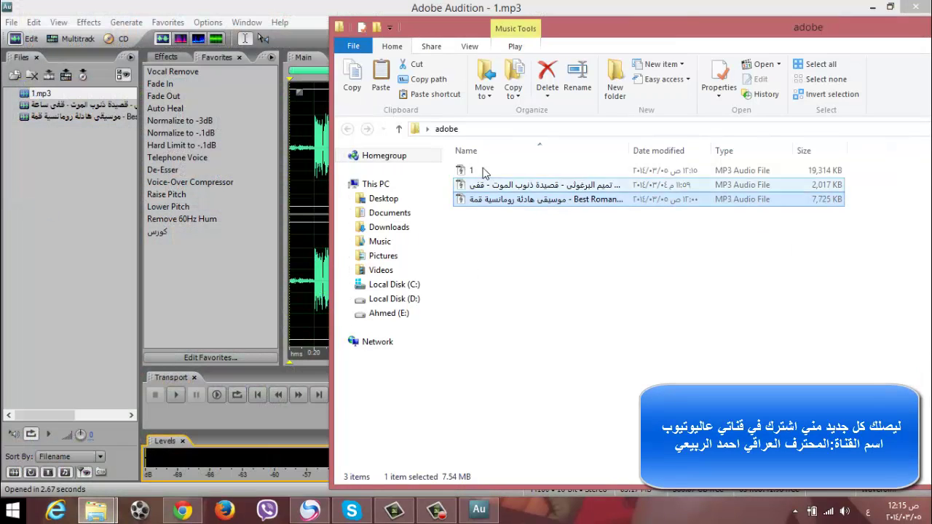
{"action": "double_click", "coordinate": [481, 171]}
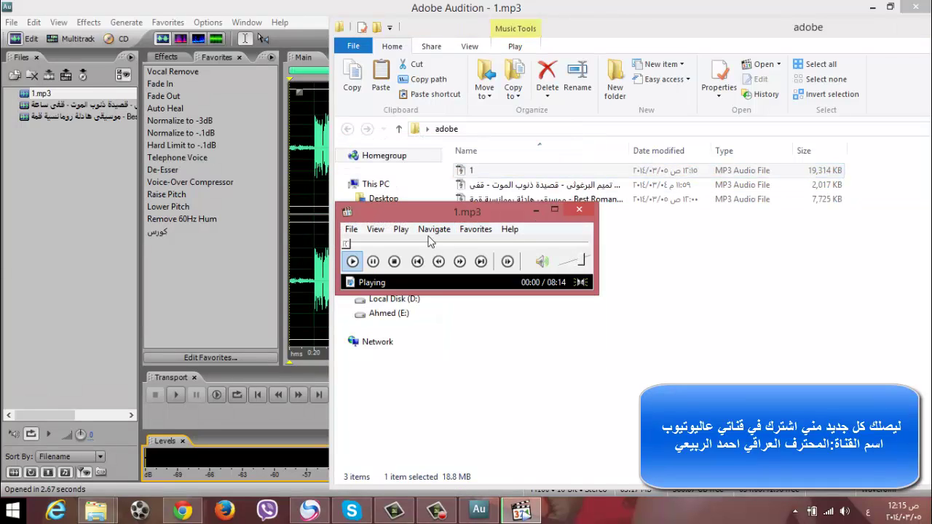
{"action": "left_click", "coordinate": [367, 243]}
{"action": "left_click", "coordinate": [579, 211]}
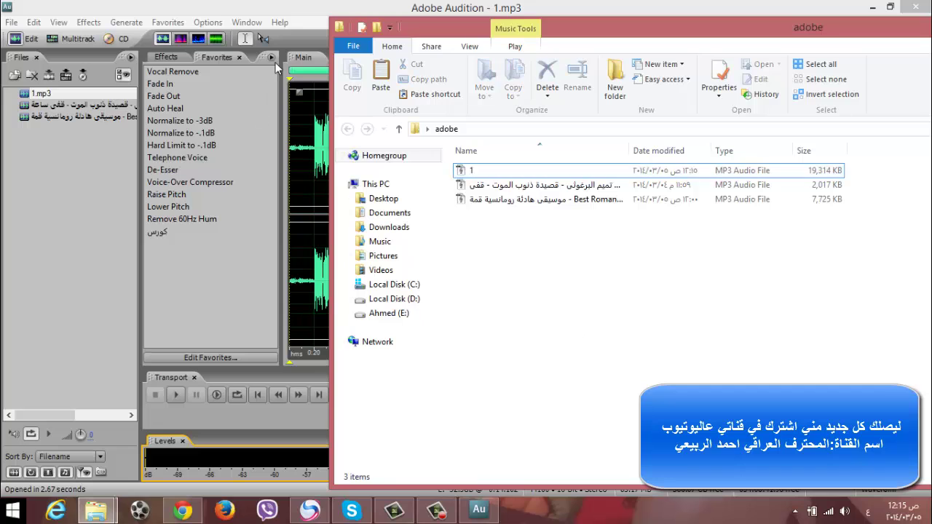
Switch back to Adobe Audition's multitrack session and select the poem clip on Track 1
{"action": "left_click", "coordinate": [307, 9]}
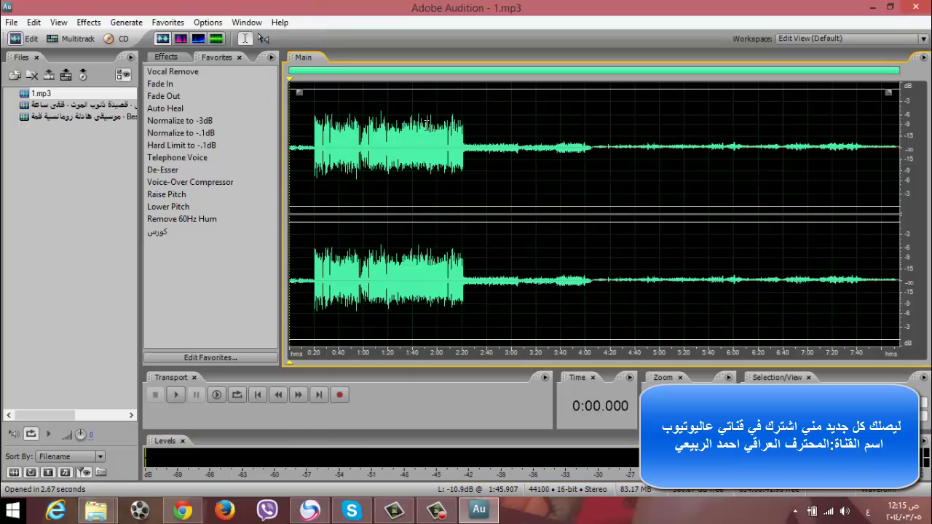
{"action": "left_click", "coordinate": [78, 38]}
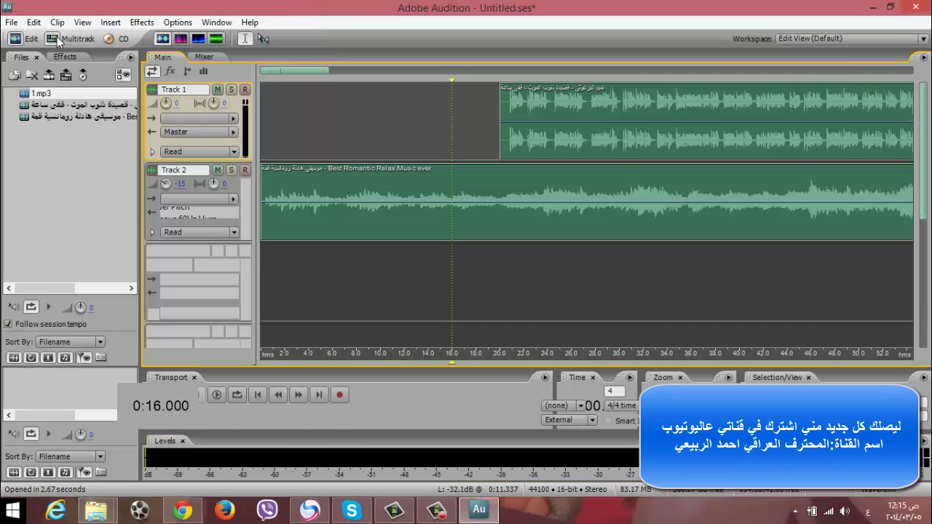
{"action": "left_click", "coordinate": [510, 121]}
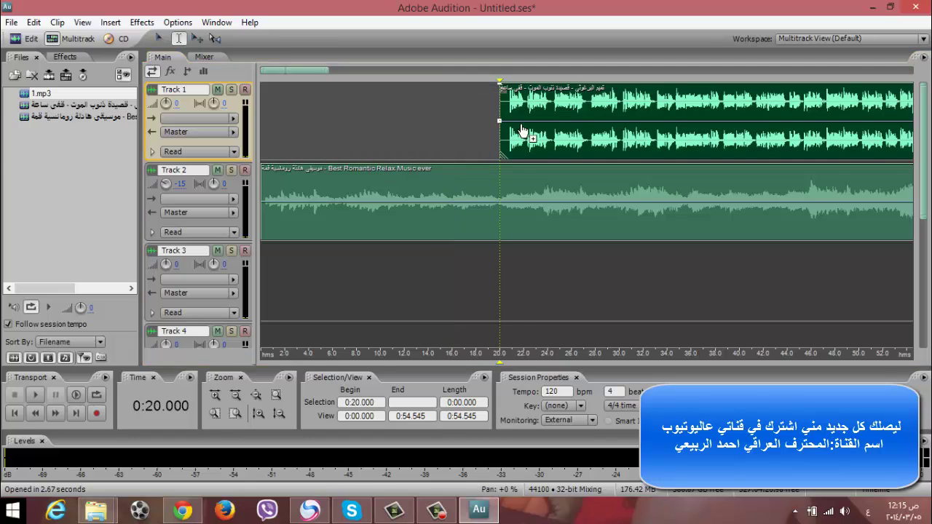
{"action": "mouse_move", "coordinate": [519, 109]}
{"action": "left_mouse_down"}
{"action": "mouse_move", "coordinate": [508, 107]}
{"action": "mouse_move", "coordinate": [559, 111]}
{"action": "mouse_move", "coordinate": [524, 112]}
{"action": "mouse_move", "coordinate": [534, 112]}
{"action": "left_mouse_up"}
{"action": "left_click", "coordinate": [547, 111]}
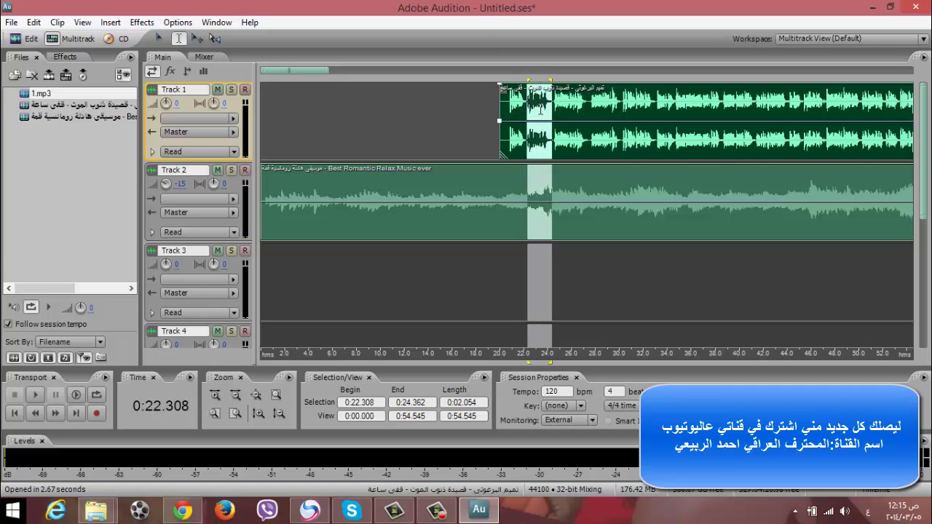
{"action": "left_click", "coordinate": [554, 107]}
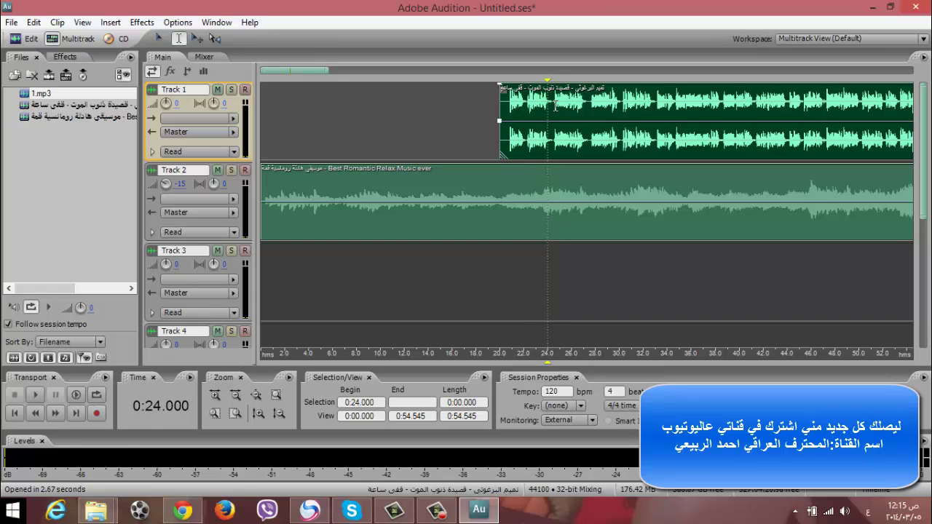
{"action": "left_click_drag", "start_coordinate": [555, 106], "coordinate": [524, 106]}
{"action": "right_click", "coordinate": [535, 107]}
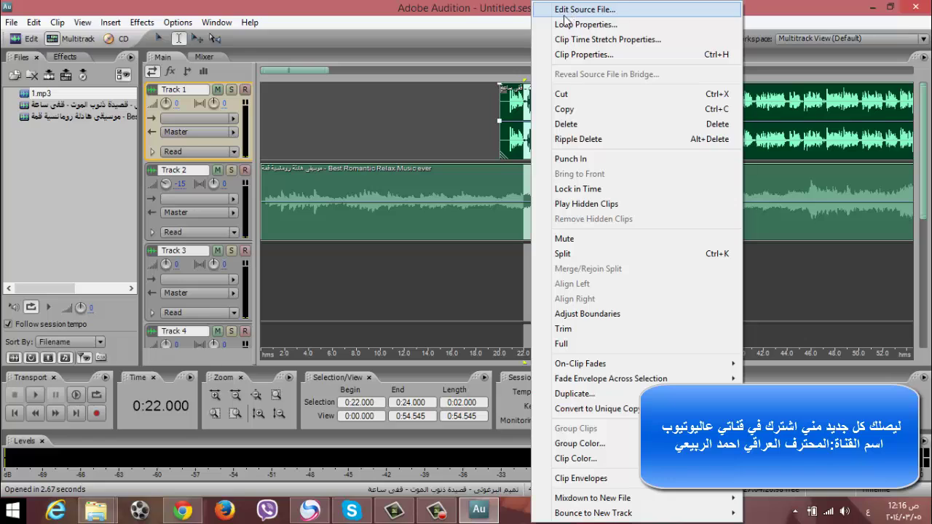
{"action": "left_click", "coordinate": [510, 129]}
{"action": "left_click", "coordinate": [554, 105]}
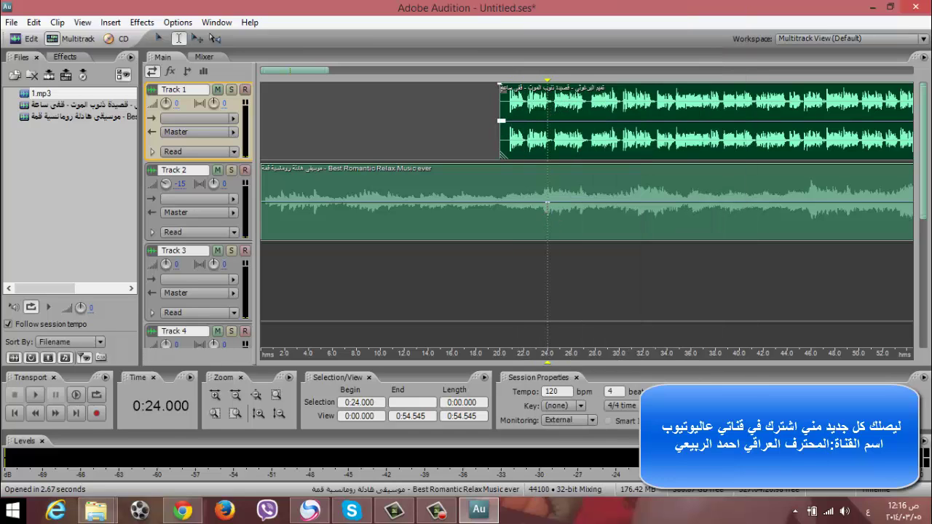
Select 0:23.449 to 0:27.386 of the music clip on Track 2 and open its source file for editing
{"action": "left_click_drag", "start_coordinate": [593, 206], "coordinate": [548, 207]}
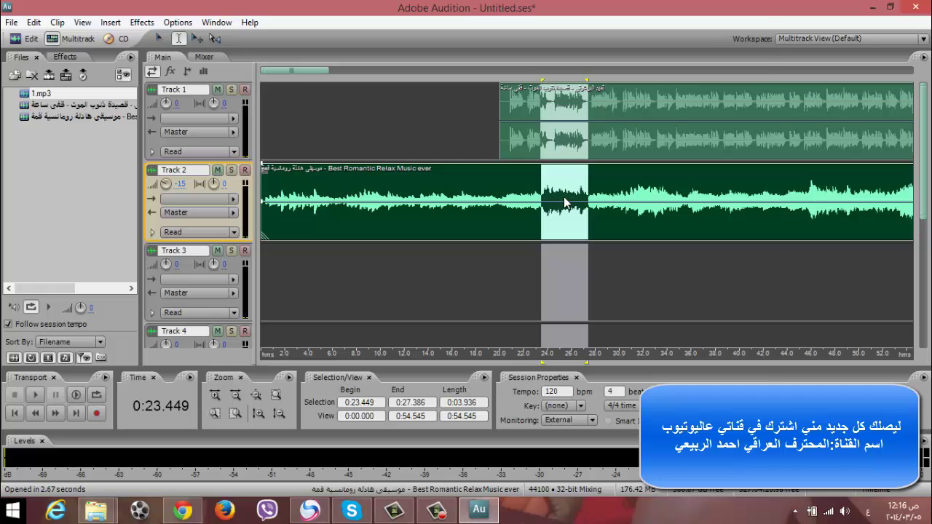
{"action": "right_click", "coordinate": [565, 201]}
{"action": "left_click", "coordinate": [604, 10]}
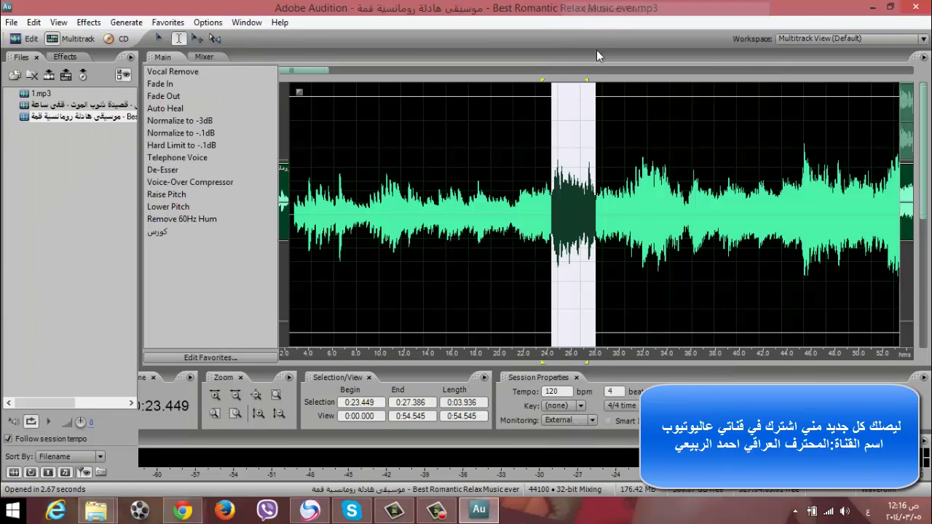
Lower the volume of the music from 0:23.123 to about 0:28 in its source file, and clear the selection
{"action": "left_click", "coordinate": [579, 173]}
{"action": "left_click_drag", "start_coordinate": [603, 210], "coordinate": [548, 211]}
{"action": "left_click_drag", "start_coordinate": [571, 105], "coordinate": [577, 126]}
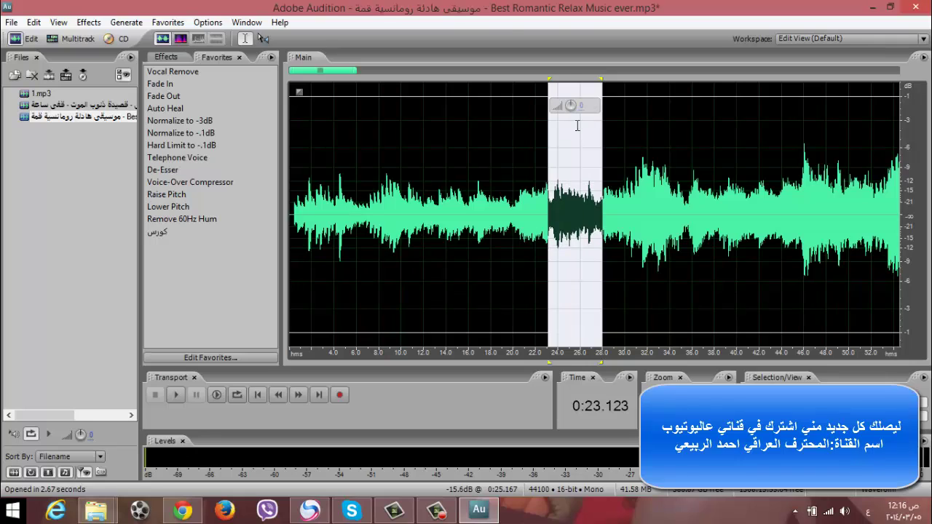
{"action": "left_click", "coordinate": [570, 122]}
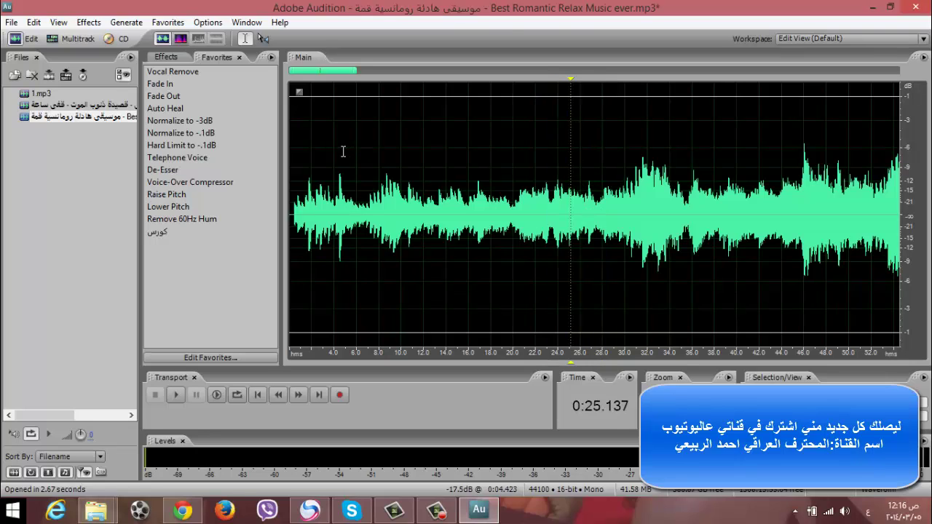